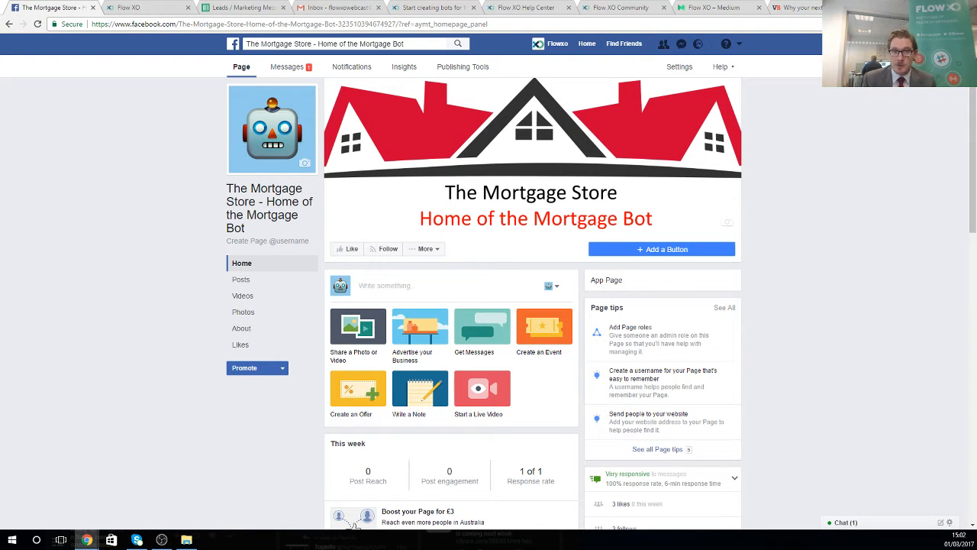
- Look over The Mortgage Store Facebook page and the Leads / Marketing Messages sheet, ending on Flow XO's flows
{"action": "scroll", "coordinate": [353, 525], "scroll_direction": "down", "scroll_amount": 4}
{"action": "scroll", "coordinate": [354, 525], "scroll_direction": "up", "scroll_amount": 4}
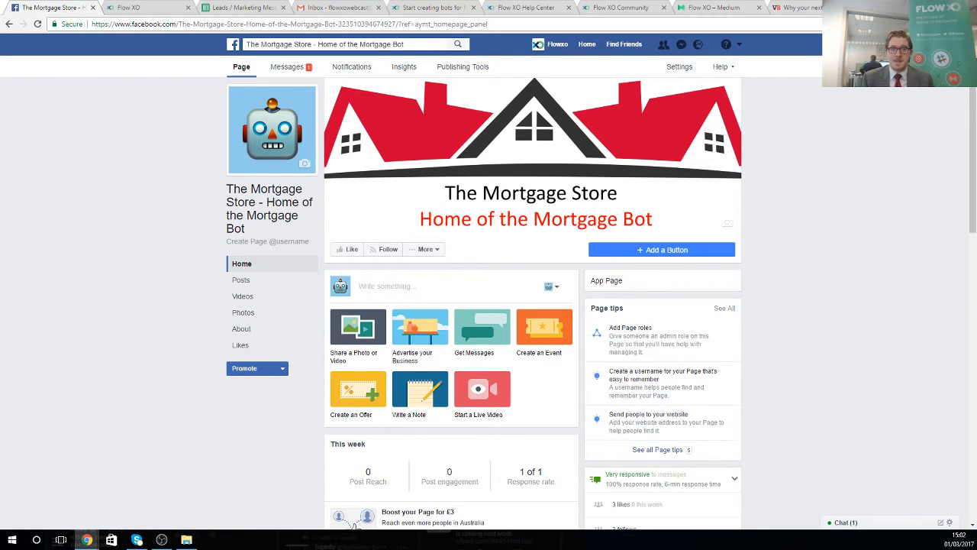
{"action": "scroll", "coordinate": [707, 351], "scroll_direction": "down", "scroll_amount": 1}
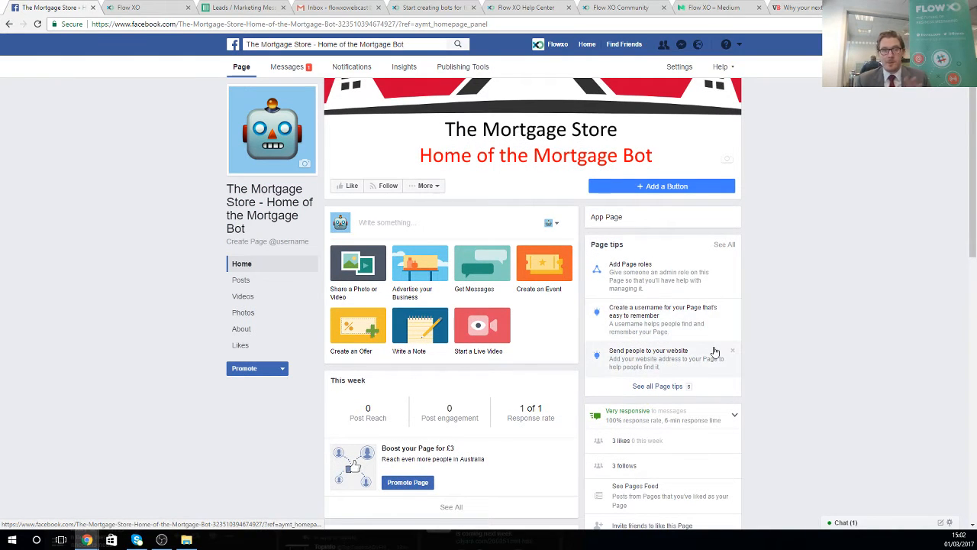
{"action": "scroll", "coordinate": [709, 349], "scroll_direction": "up", "scroll_amount": 1}
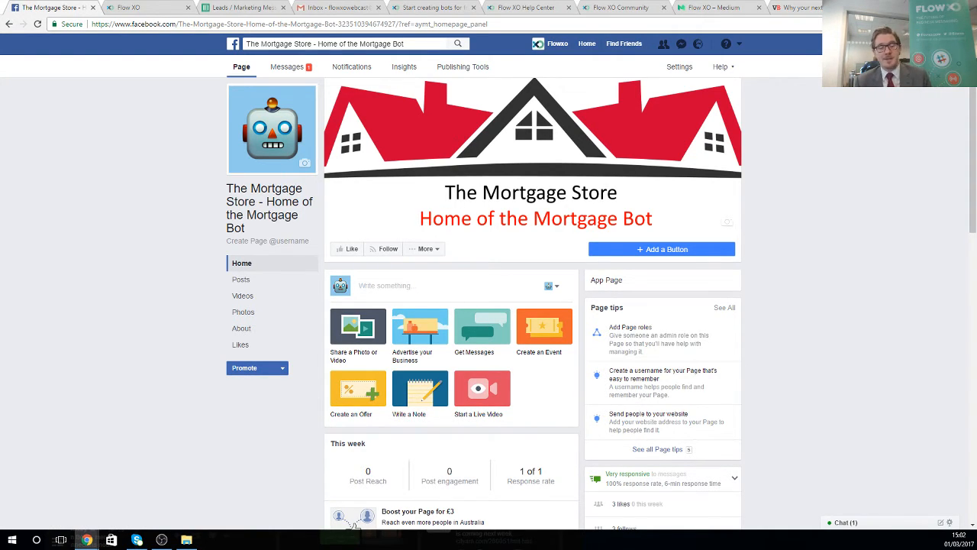
{"action": "left_click", "coordinate": [262, 8]}
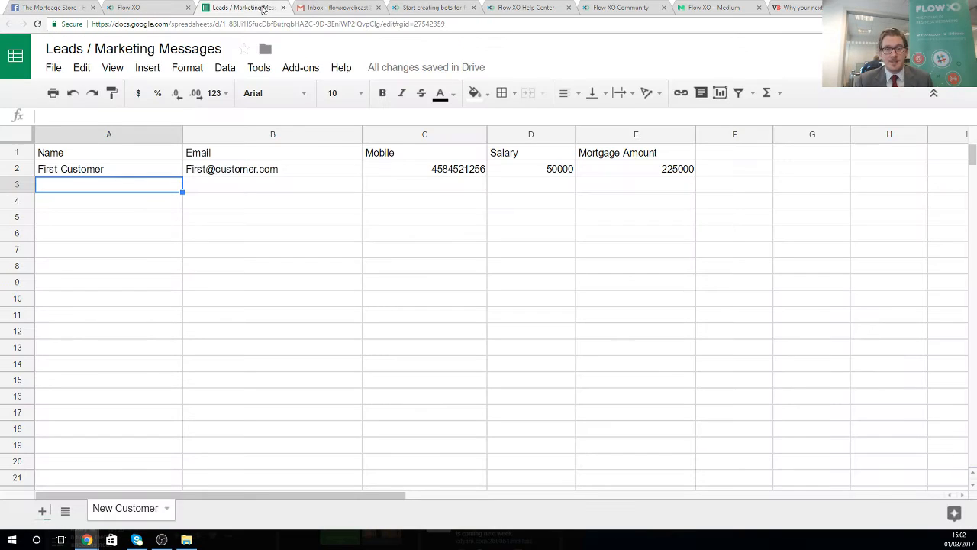
{"action": "left_click", "coordinate": [332, 8]}
{"action": "left_click", "coordinate": [145, 7]}
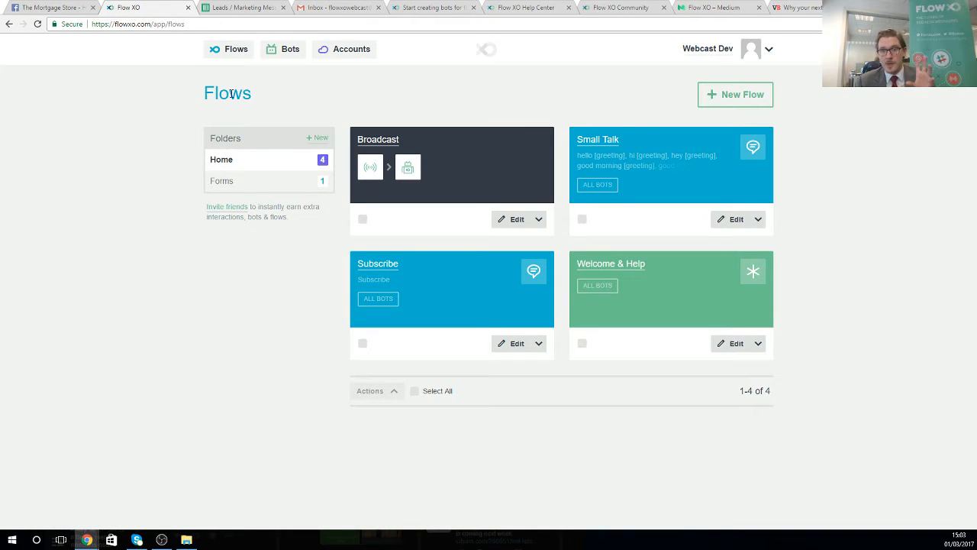
{"action": "left_click", "coordinate": [55, 7]}
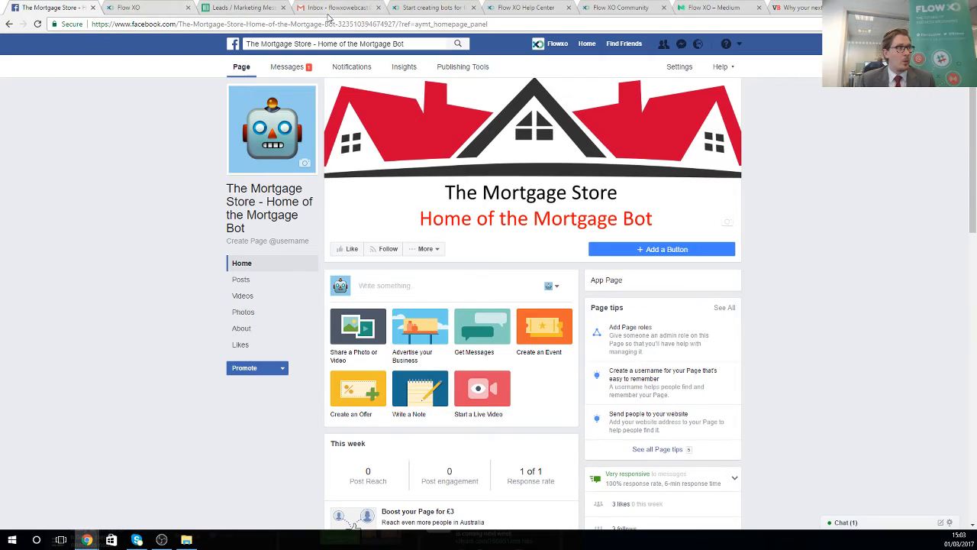
{"action": "left_click", "coordinate": [166, 7]}
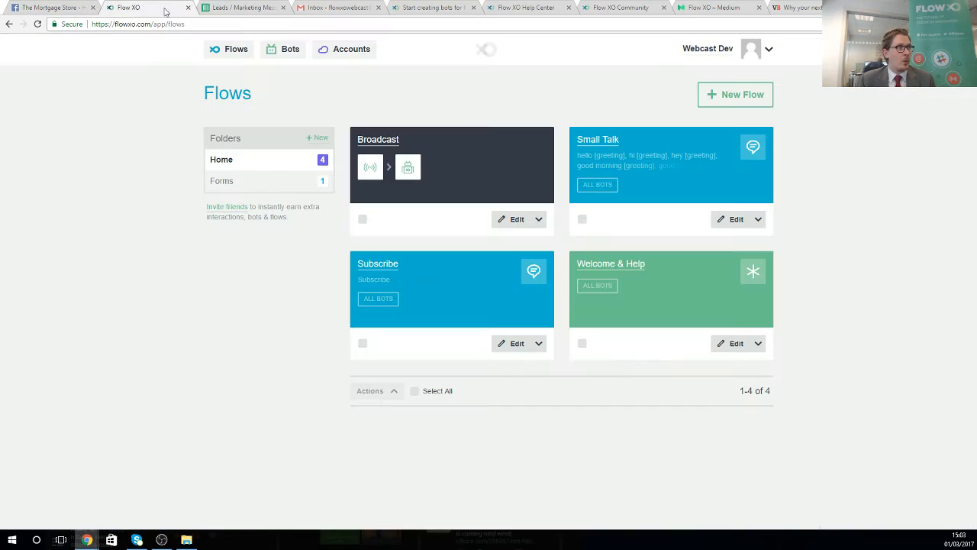
- Edit The Mortgage Store bot, log in to Facebook to link its page, and launch the Messenger test chat
{"action": "left_click", "coordinate": [279, 52]}
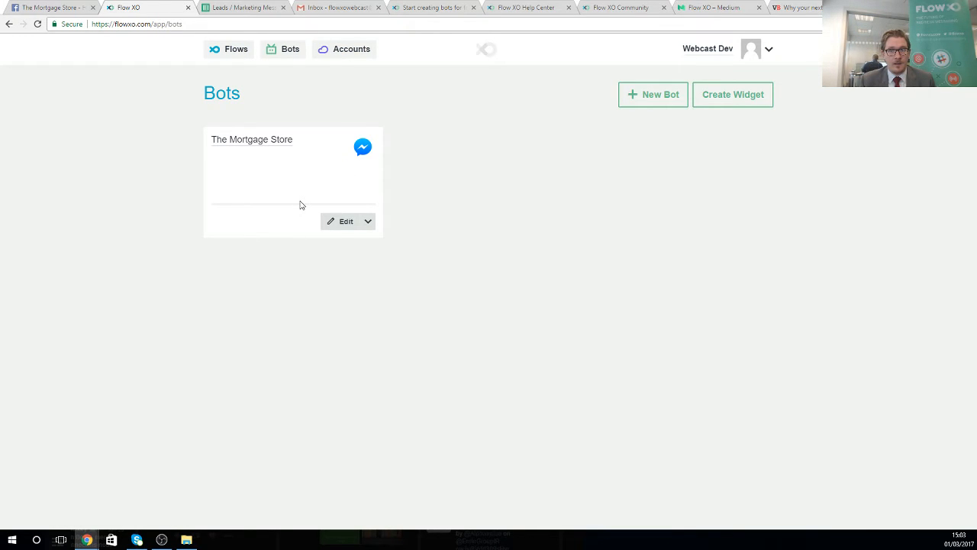
{"action": "left_click", "coordinate": [341, 221]}
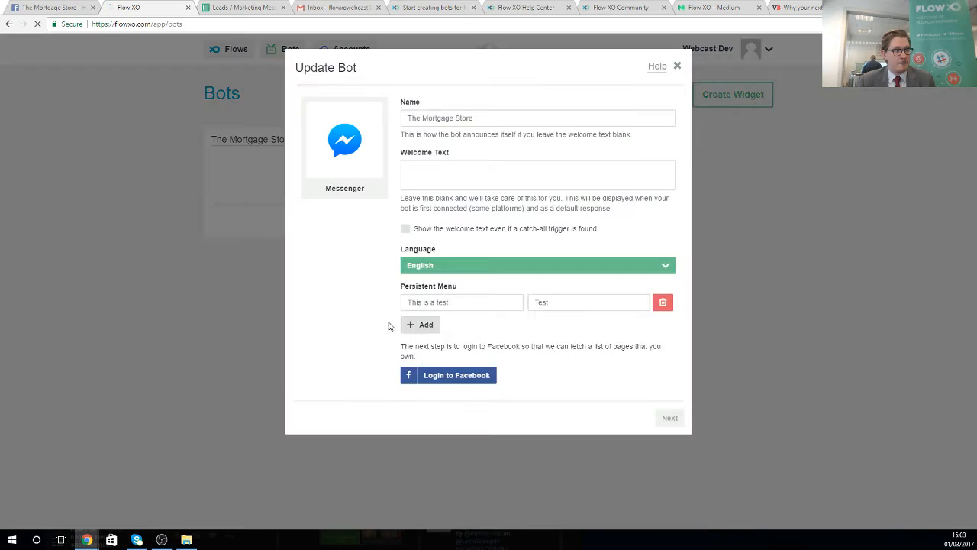
{"action": "left_click", "coordinate": [475, 377]}
{"action": "left_click", "coordinate": [669, 406]}
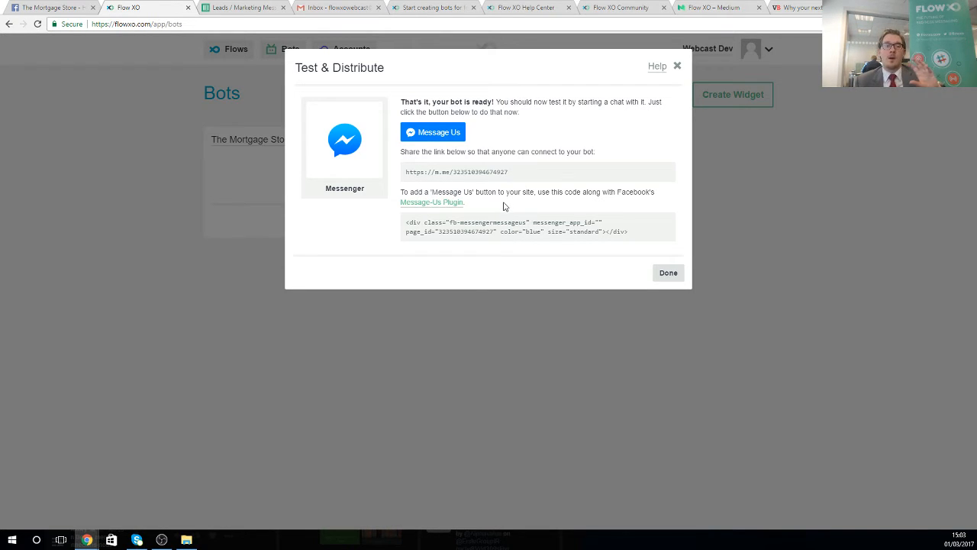
{"action": "left_click", "coordinate": [439, 135]}
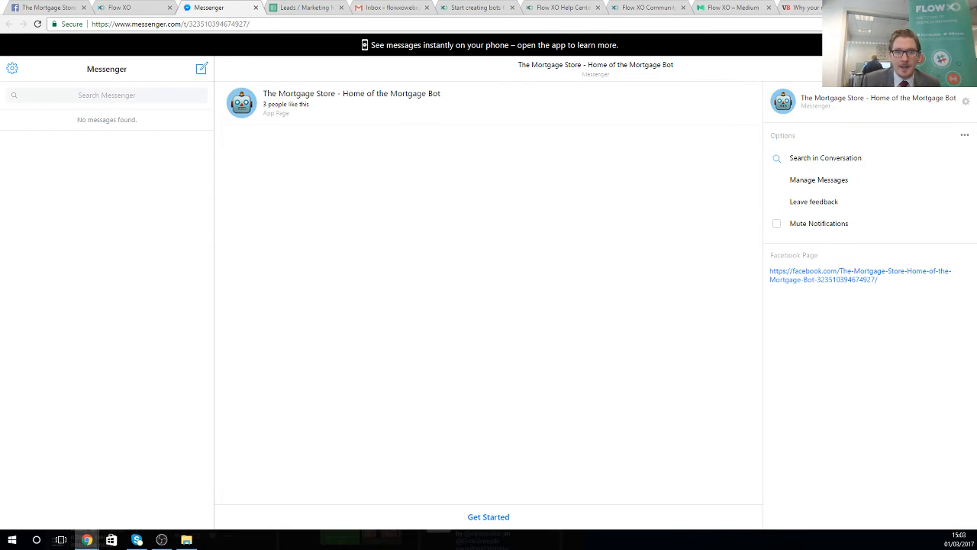
- Start the bot conversation with Get Started and send 'Hello'
{"action": "left_click", "coordinate": [505, 517]}
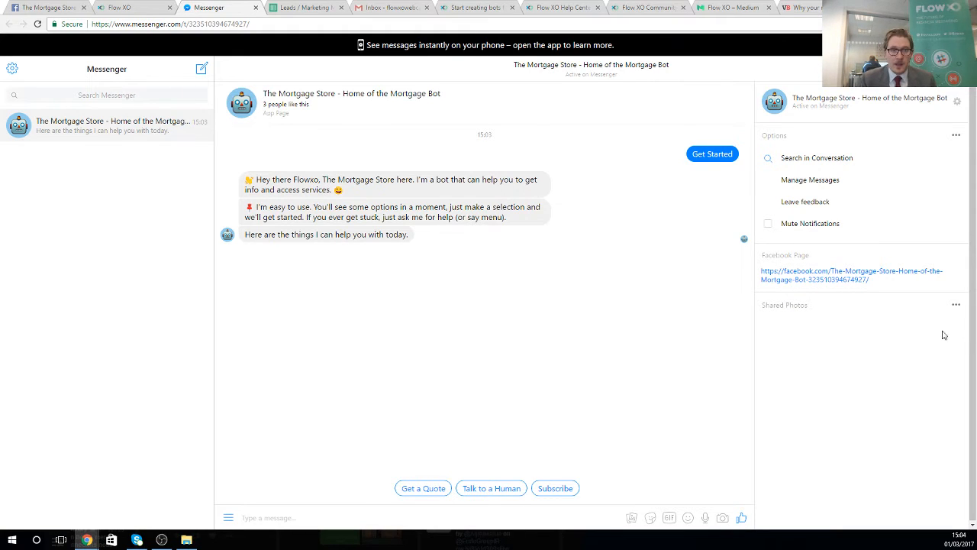
{"action": "left_click", "coordinate": [391, 517]}
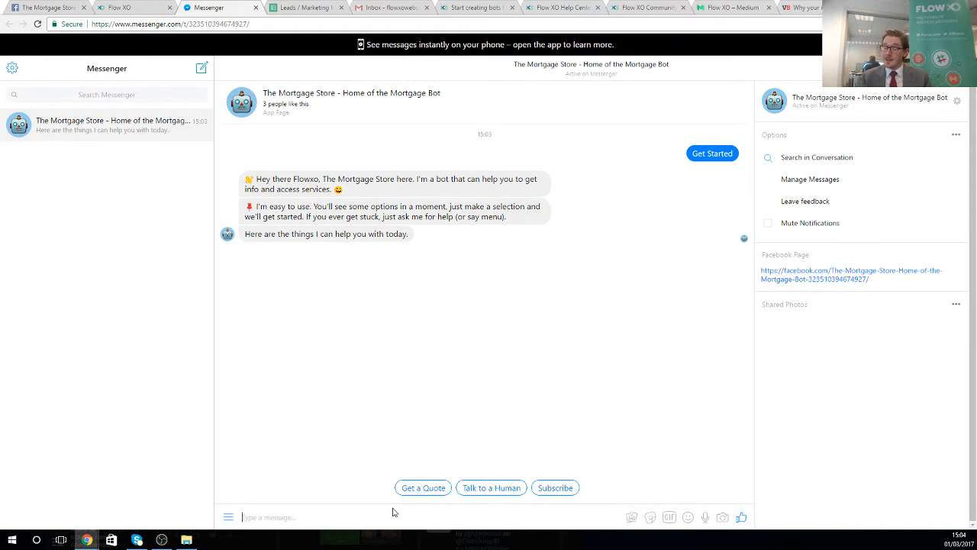
{"action": "type", "text": "Hello"}
{"action": "key", "text": "Return"}
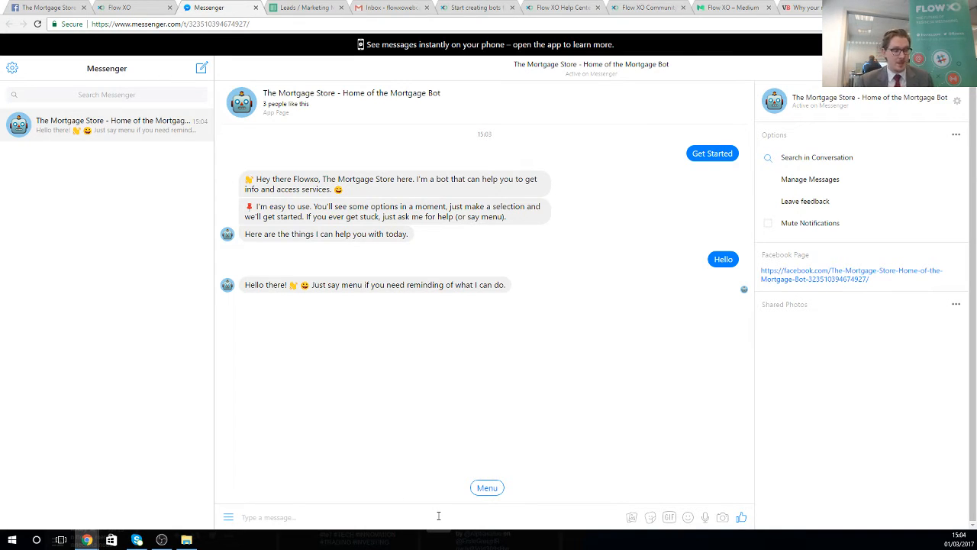
- Ask the bot 'What's your name?'
{"action": "type", "text": "What"}
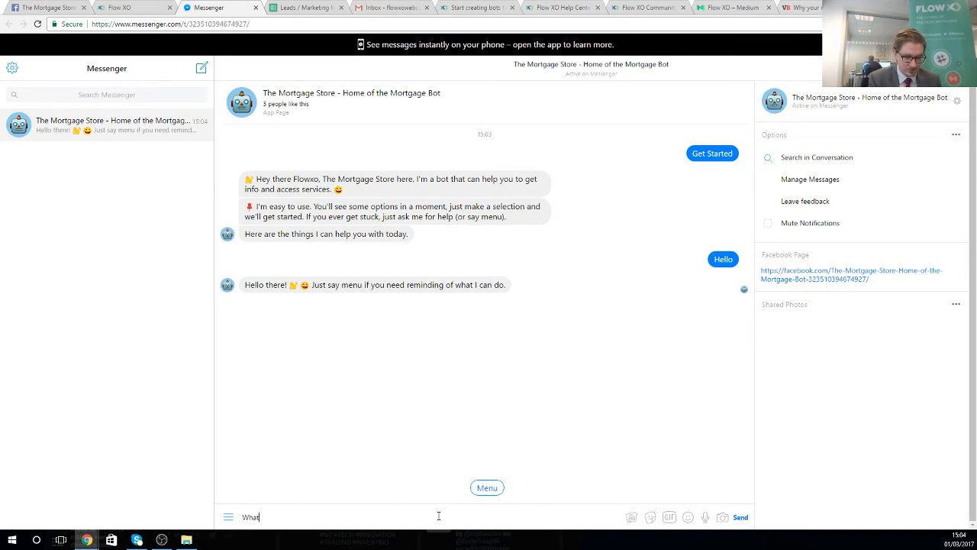
{"action": "type", "text": "'s your name?"}
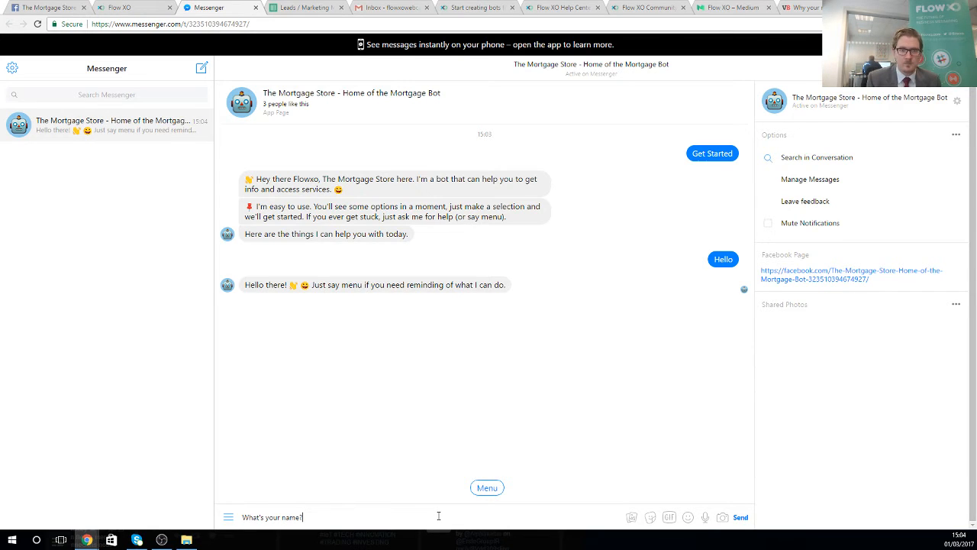
{"action": "key", "text": "Return"}
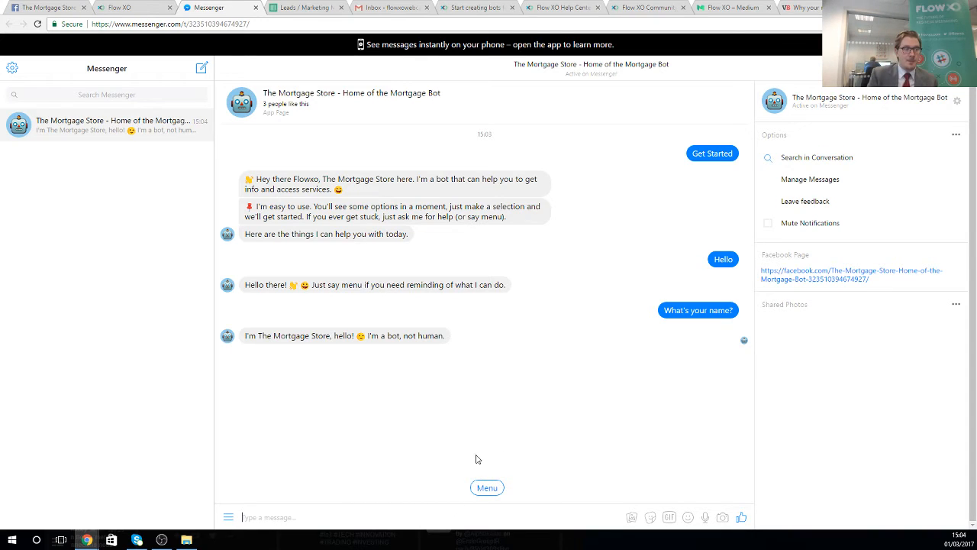
{"action": "left_click", "coordinate": [452, 517]}
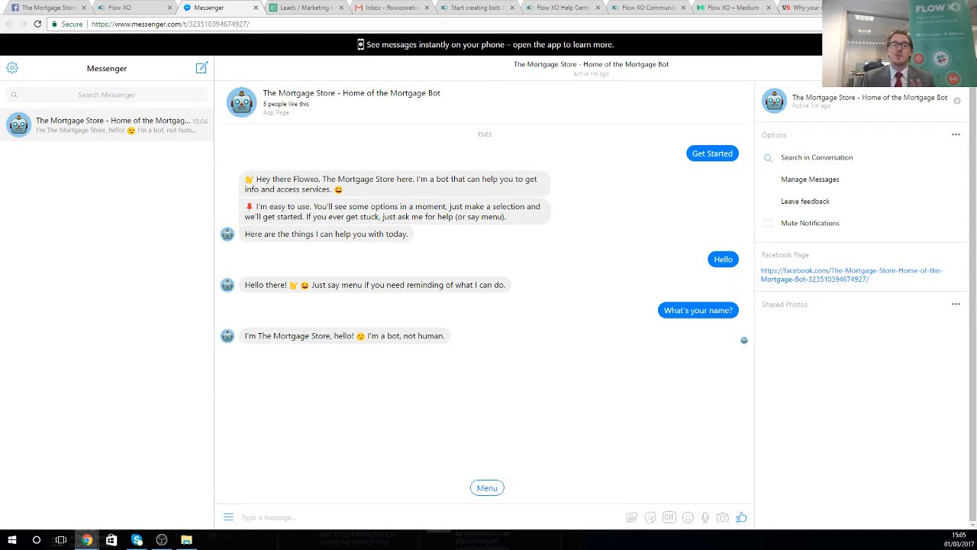
- Send 'Tell me a joke' to the Mortgage Store bot
{"action": "left_click", "coordinate": [394, 519]}
{"action": "type", "text": "Tell"}
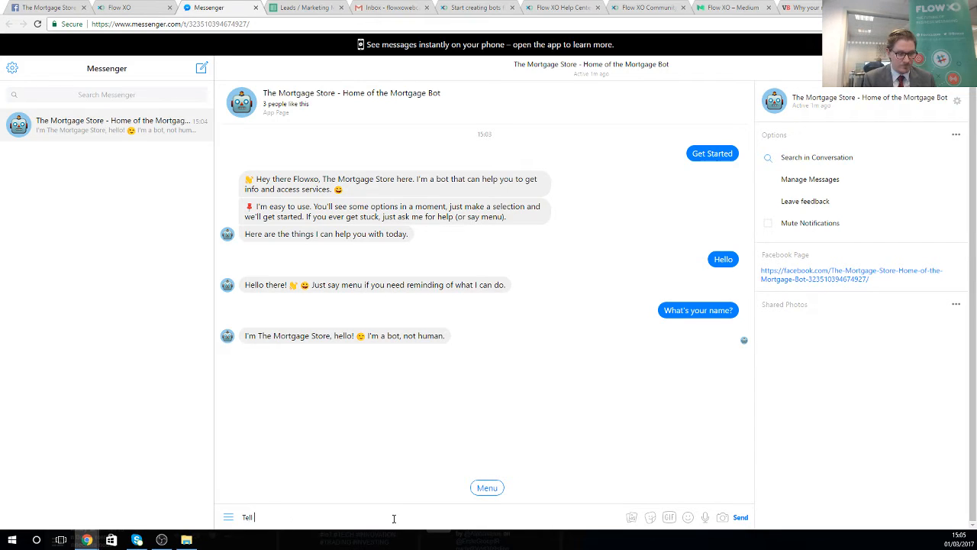
{"action": "type", "text": " me a joke"}
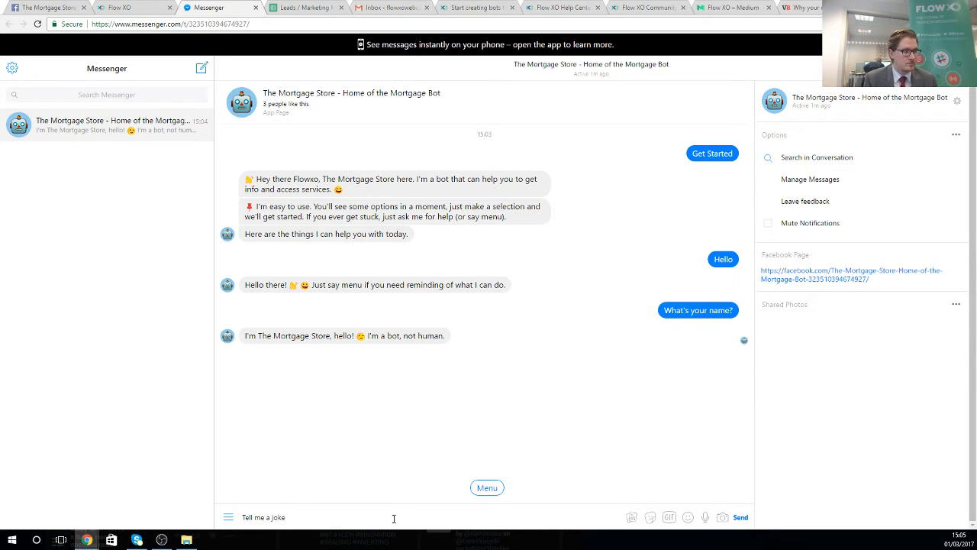
{"action": "key", "text": "Return"}
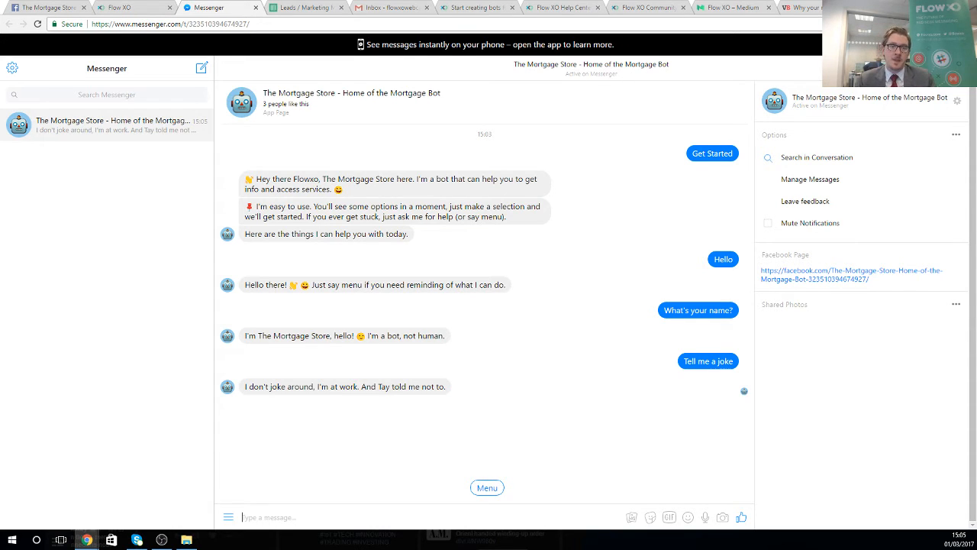
- Choose the bot's Menu quick reply and then Talk to a Human, before returning to Flow XO
{"action": "left_click", "coordinate": [489, 488]}
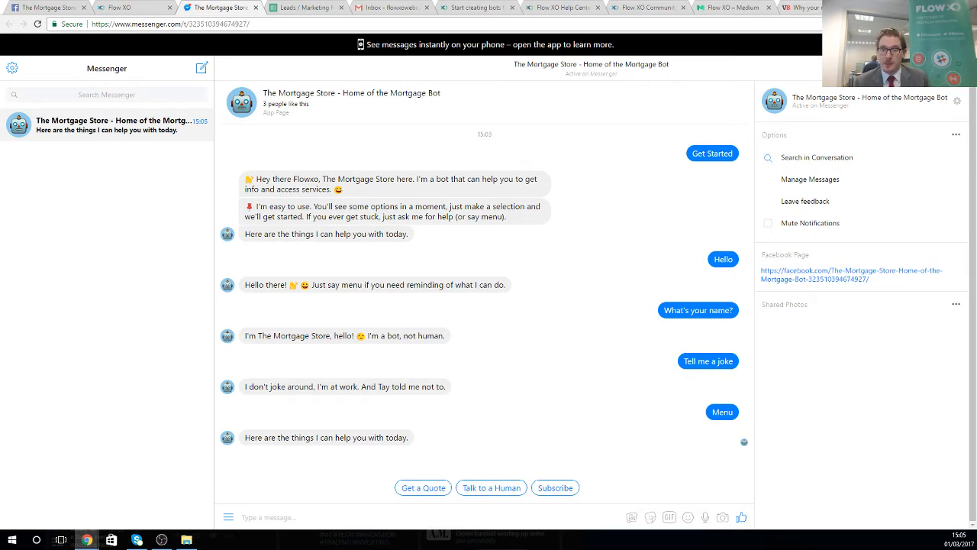
{"action": "left_click", "coordinate": [491, 488]}
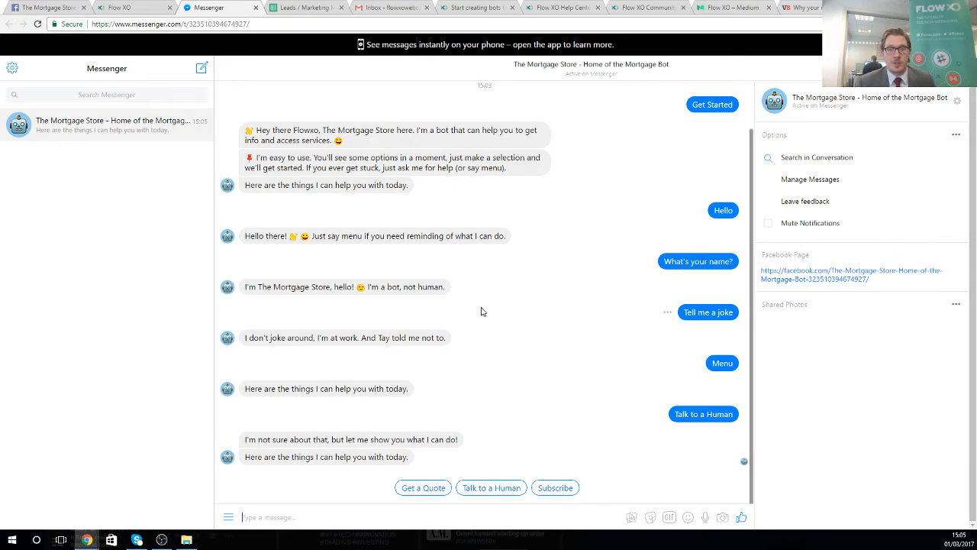
{"action": "left_click", "coordinate": [149, 9]}
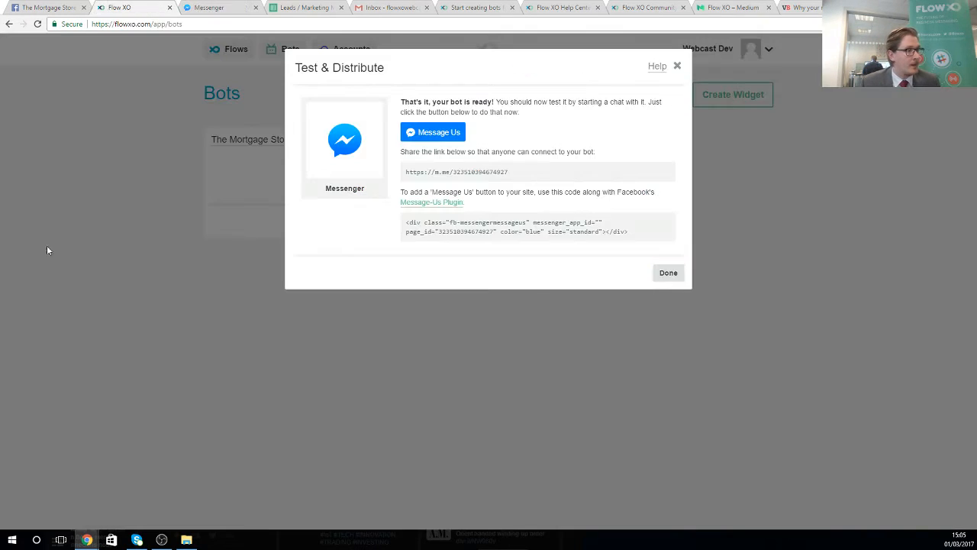
- Close the Test & Distribute dialog and create a new flow from the Message a Human template
{"action": "left_click", "coordinate": [661, 273]}
{"action": "left_click", "coordinate": [233, 49]}
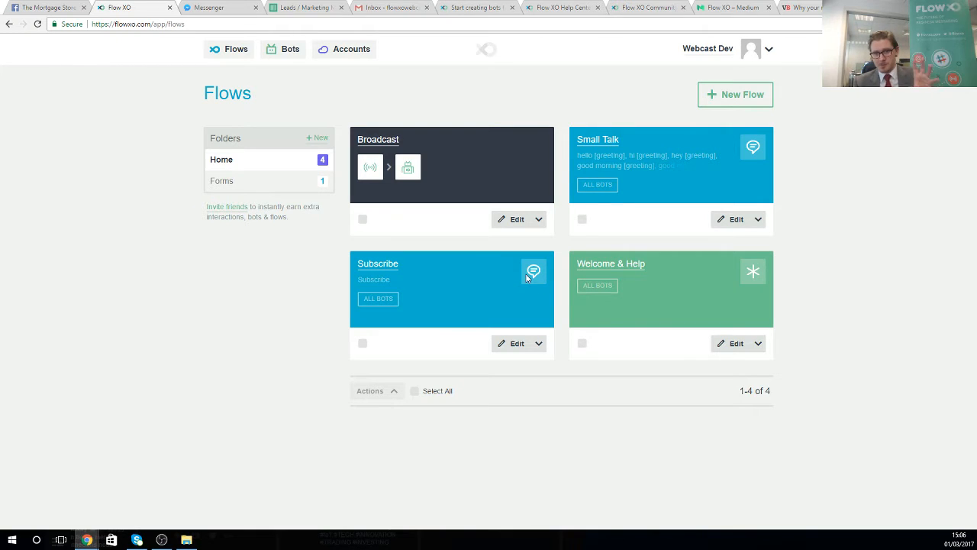
{"action": "left_click", "coordinate": [735, 96]}
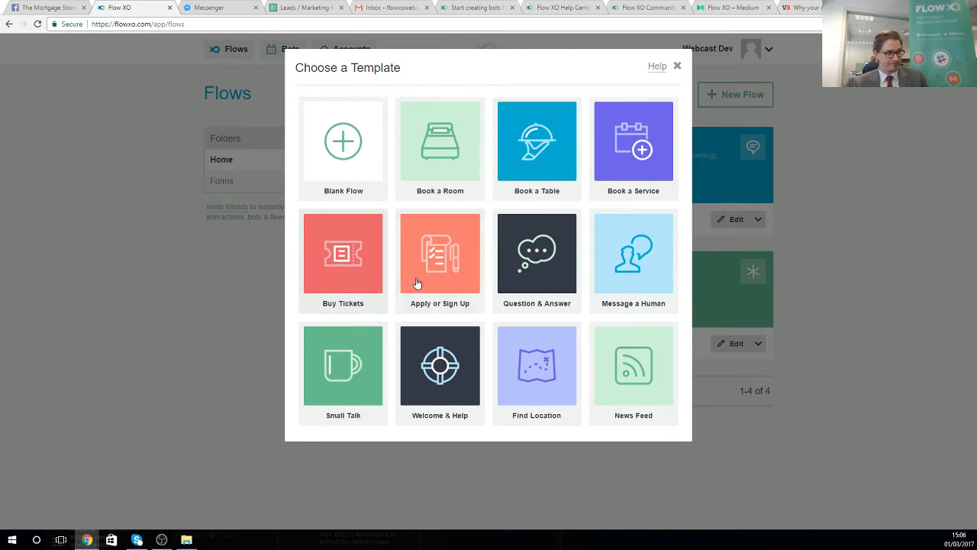
{"action": "left_click", "coordinate": [629, 281]}
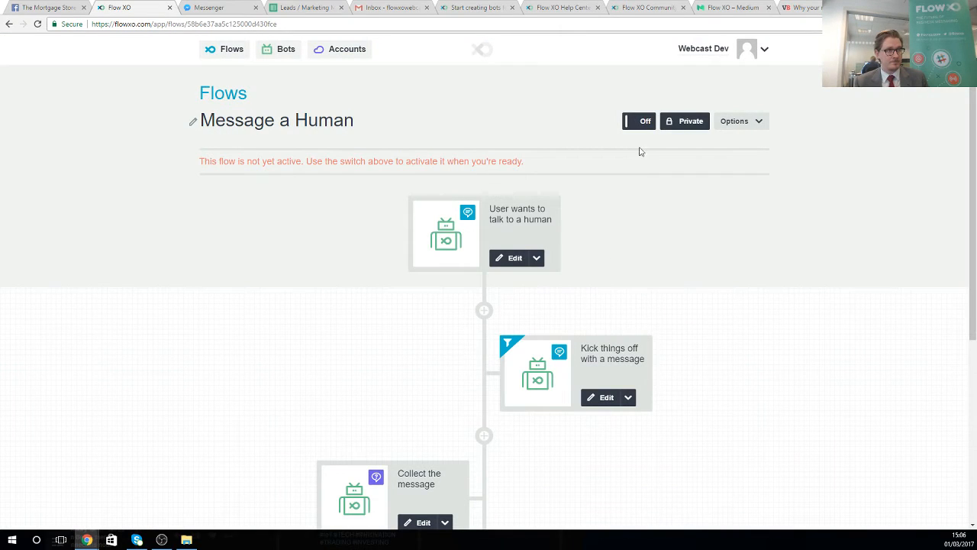
- Switch the new Message a Human flow on and open its 'Send to your email or helpdesk' step
{"action": "left_click", "coordinate": [639, 122]}
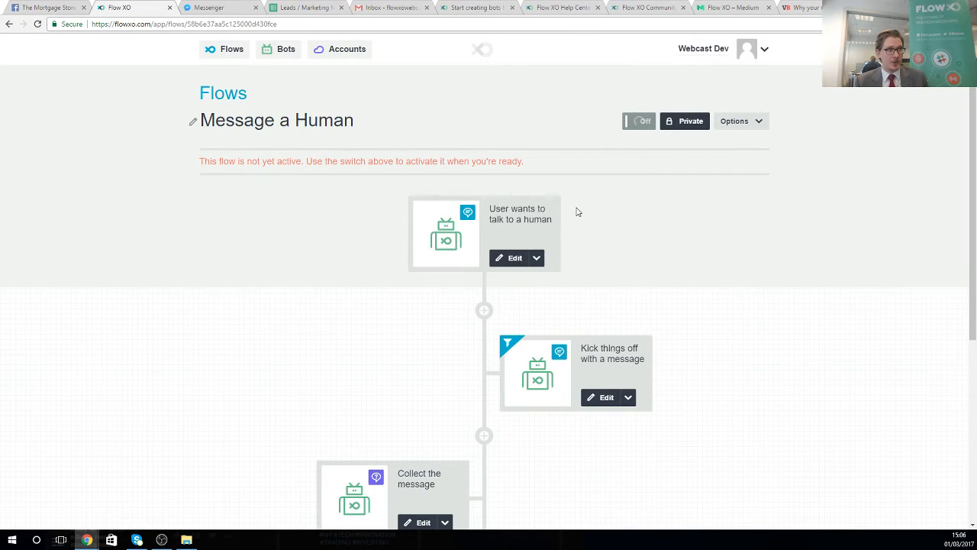
{"action": "scroll", "coordinate": [580, 234], "scroll_direction": "down", "scroll_amount": 3}
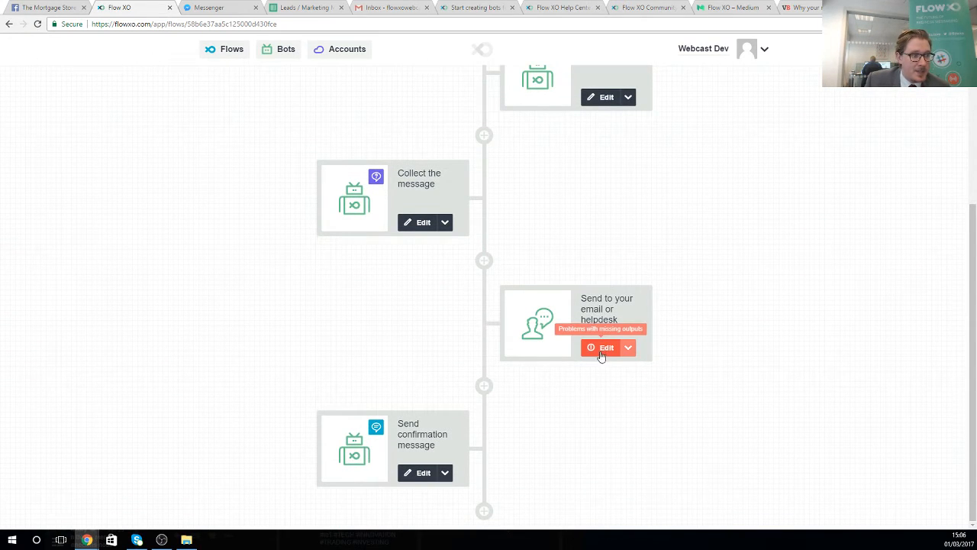
{"action": "left_click", "coordinate": [602, 353]}
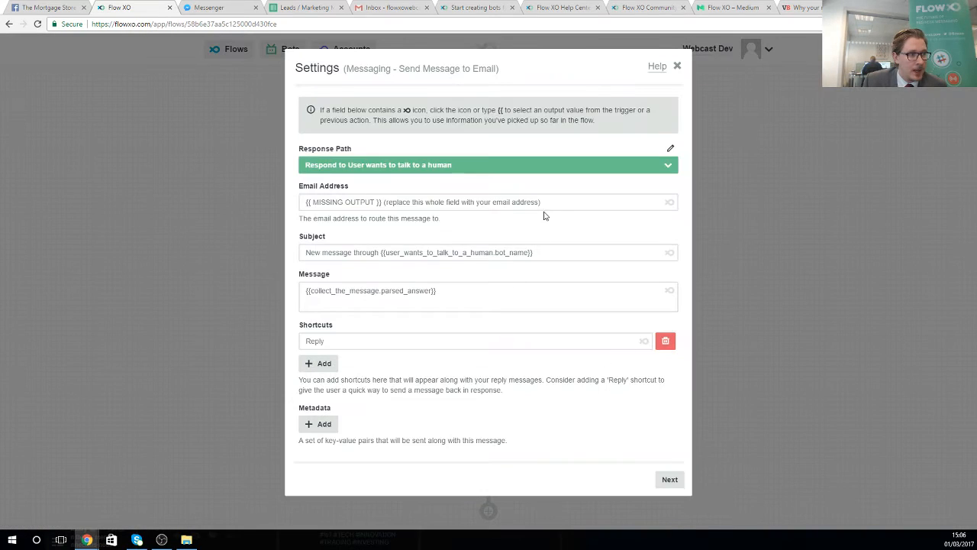
- Replace the Email Address placeholder with the recipient's e-mail address and save the step
{"action": "left_click_drag", "start_coordinate": [543, 203], "coordinate": [304, 201]}
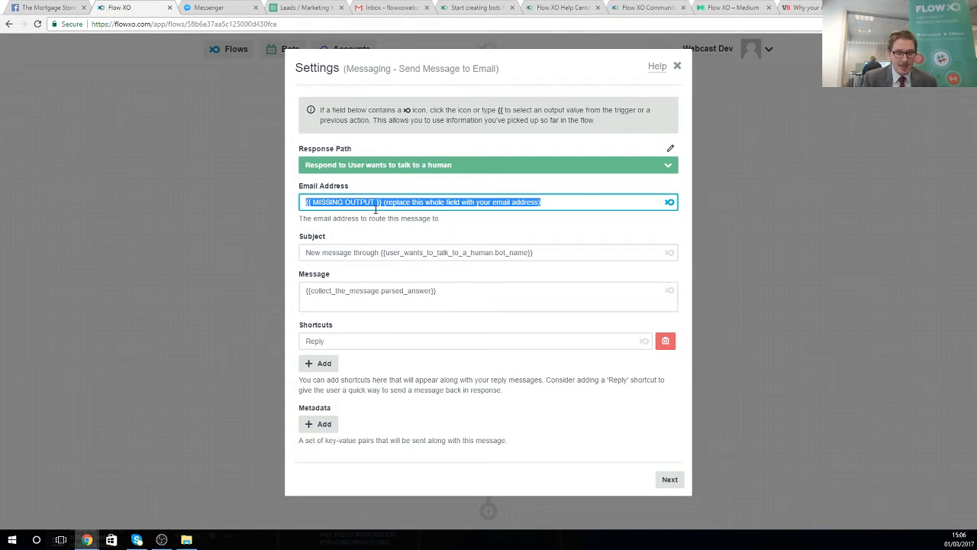
{"action": "key", "text": "BackSpace"}
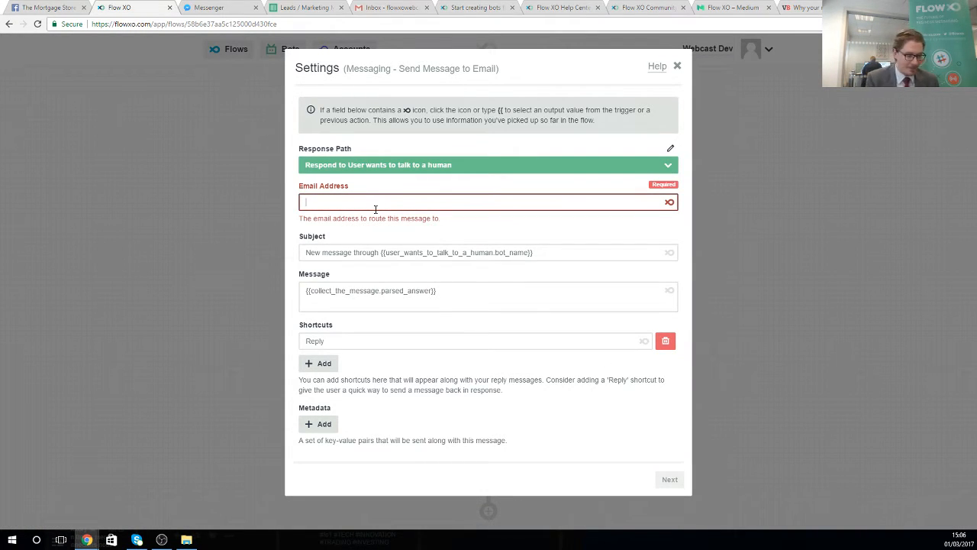
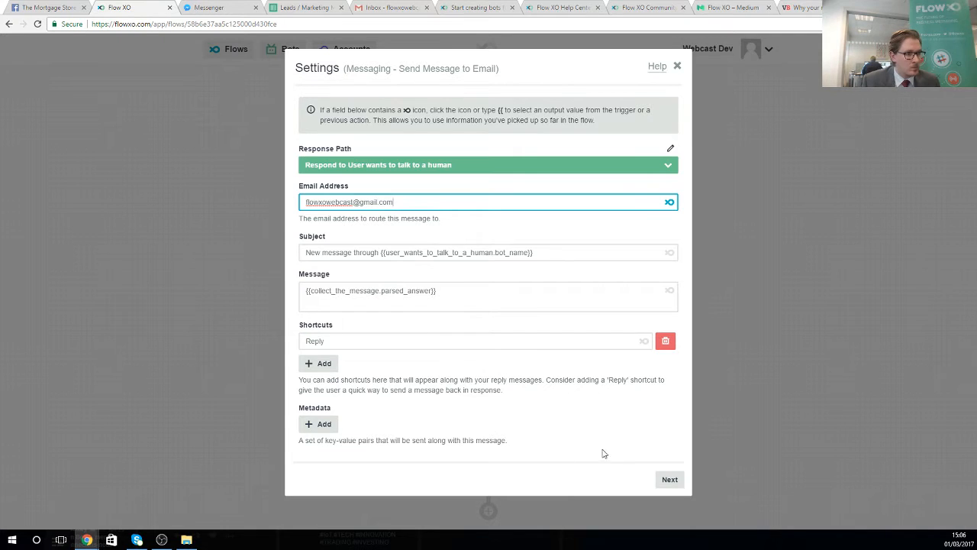
{"action": "left_click", "coordinate": [667, 480]}
{"action": "left_click", "coordinate": [677, 213]}
{"action": "left_click", "coordinate": [678, 214]}
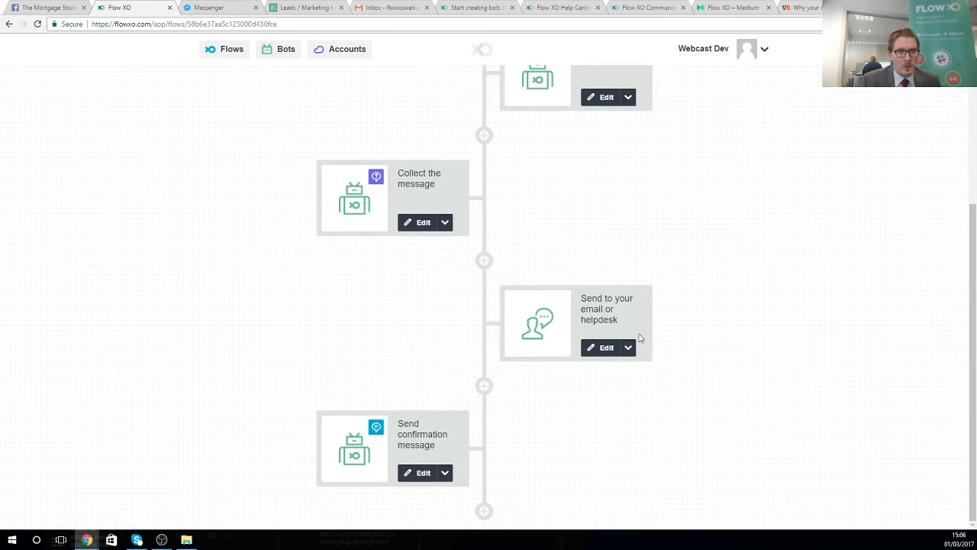
{"action": "scroll", "coordinate": [578, 319], "scroll_direction": "up", "scroll_amount": 3}
{"action": "scroll", "coordinate": [567, 353], "scroll_direction": "down", "scroll_amount": 3}
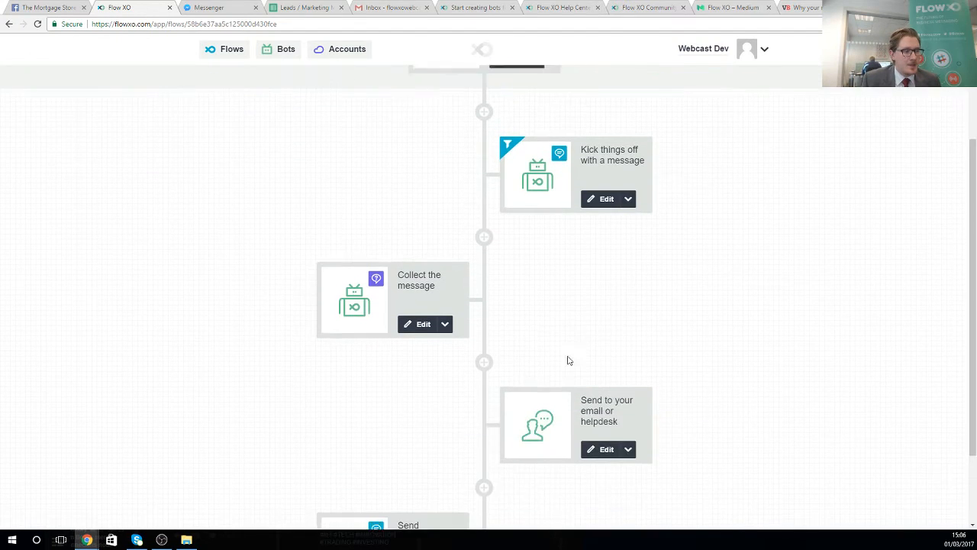
{"action": "scroll", "coordinate": [567, 359], "scroll_direction": "up", "scroll_amount": 4}
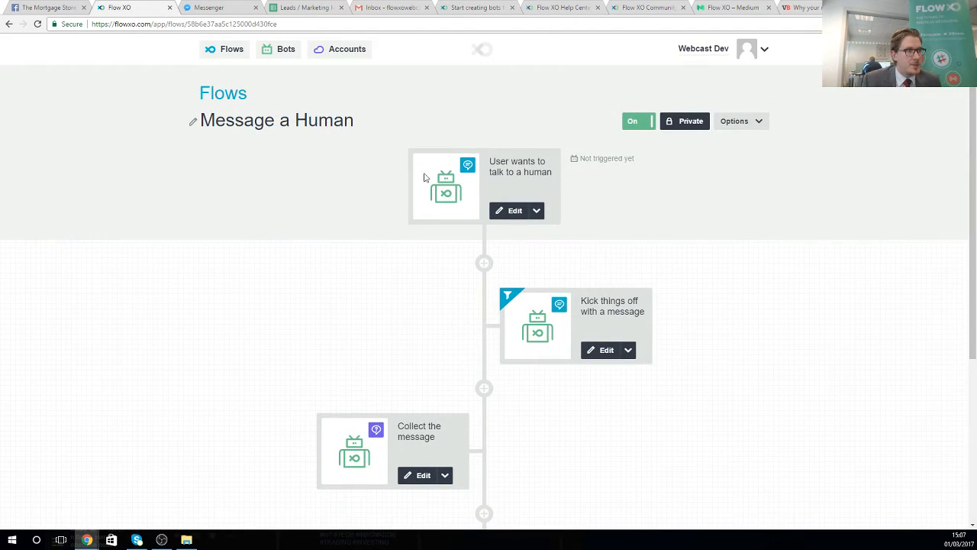
{"action": "scroll", "coordinate": [458, 290], "scroll_direction": "down", "scroll_amount": 1}
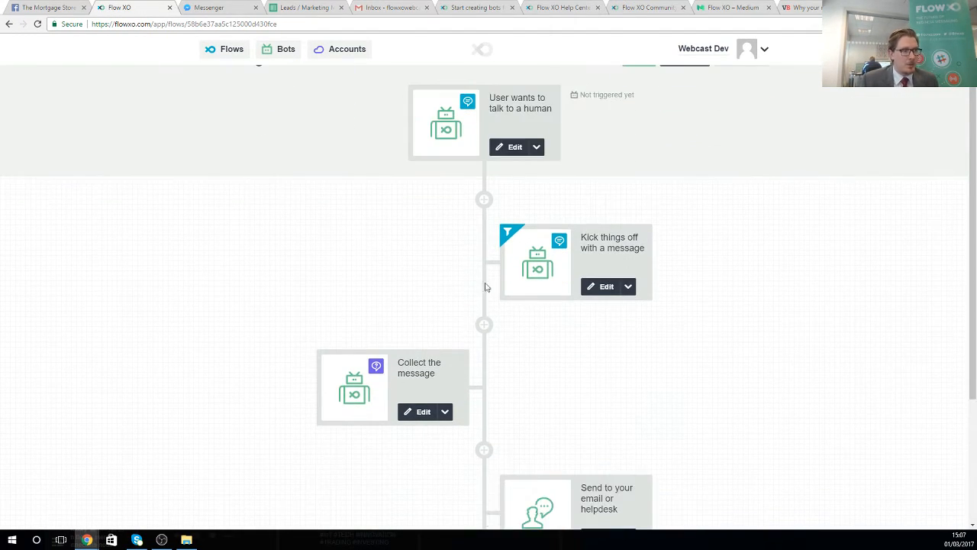
{"action": "scroll", "coordinate": [412, 267], "scroll_direction": "down", "scroll_amount": 1}
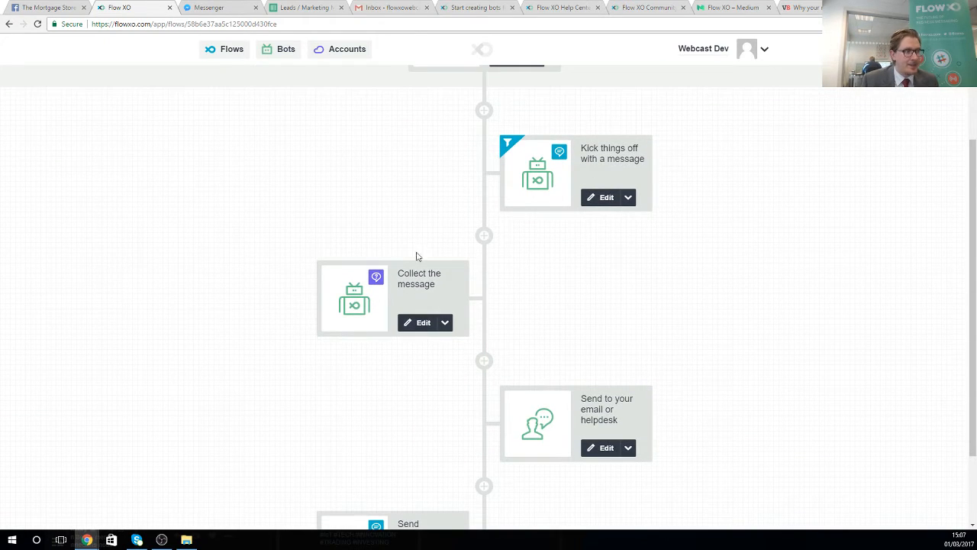
{"action": "scroll", "coordinate": [497, 427], "scroll_direction": "down", "scroll_amount": 1}
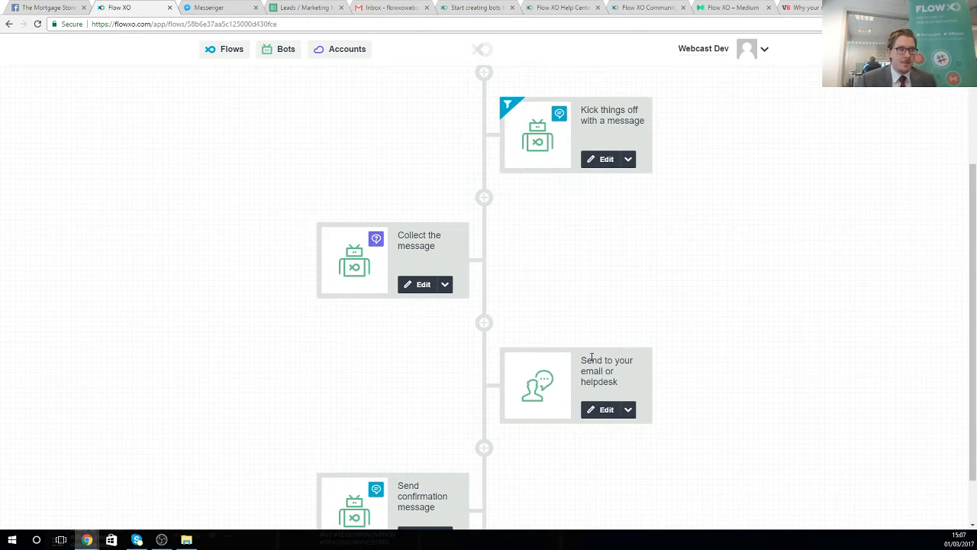
{"action": "scroll", "coordinate": [615, 350], "scroll_direction": "down", "scroll_amount": 2}
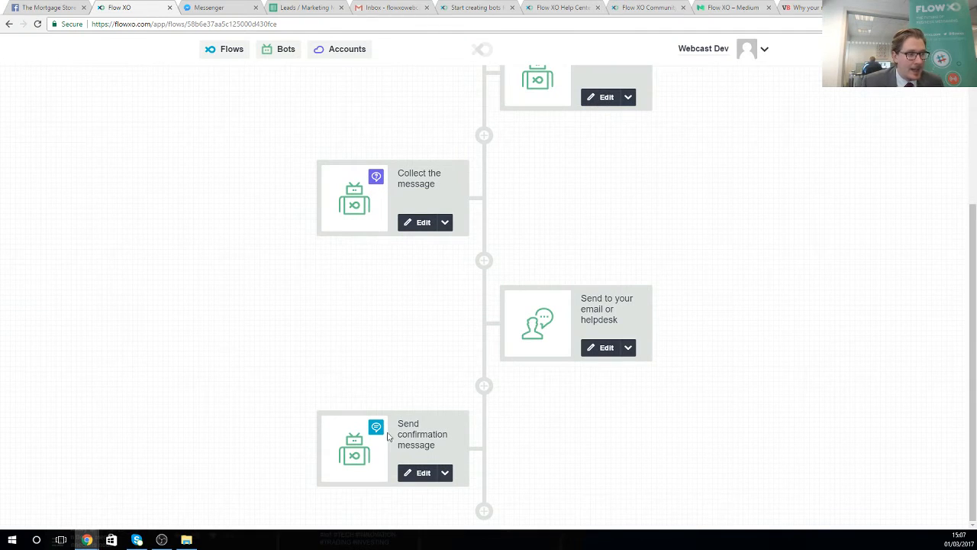
- Pick Talk to a Human in the Mortgage Store chat and send 'I'd like an update on my case...'
{"action": "left_click", "coordinate": [216, 10]}
{"action": "left_click", "coordinate": [479, 489]}
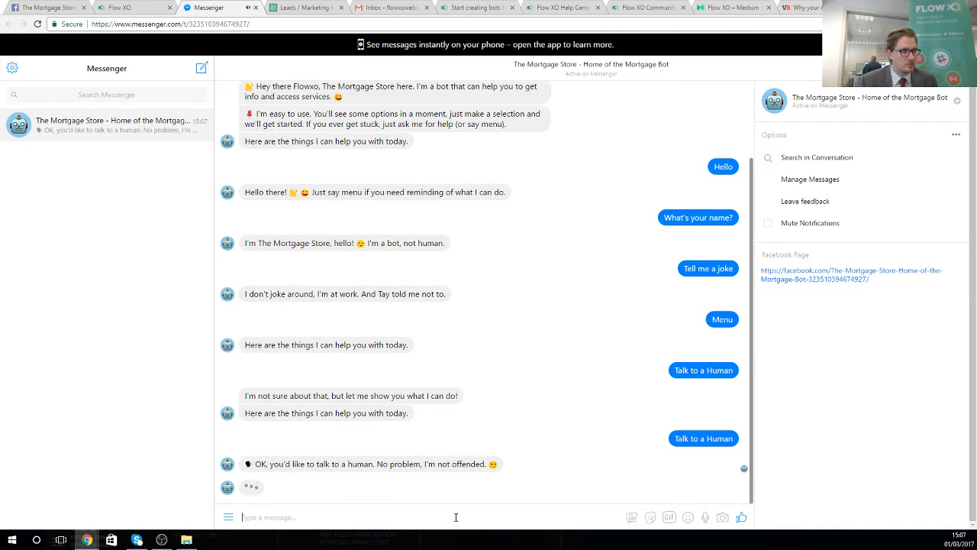
{"action": "type", "text": "I'd li"}
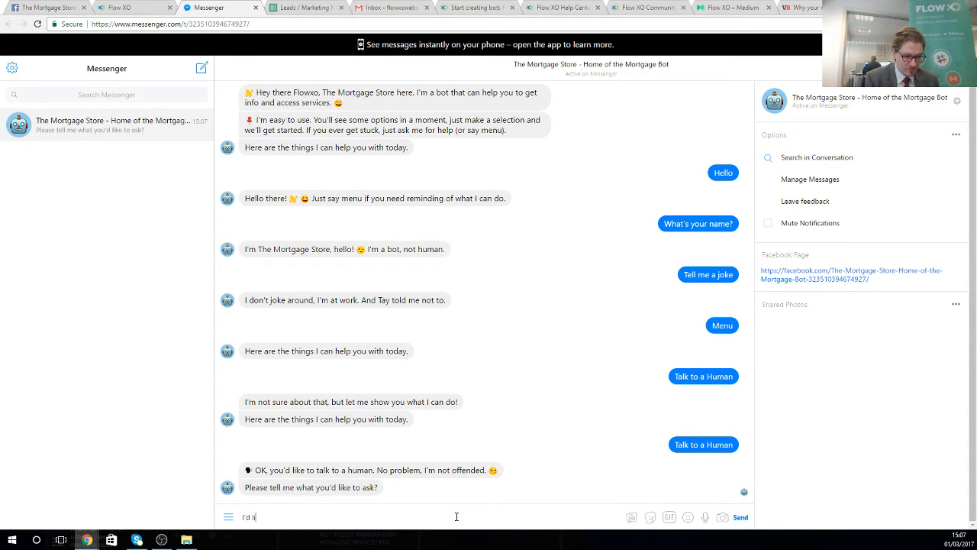
{"action": "type", "text": "ke an update on my case"}
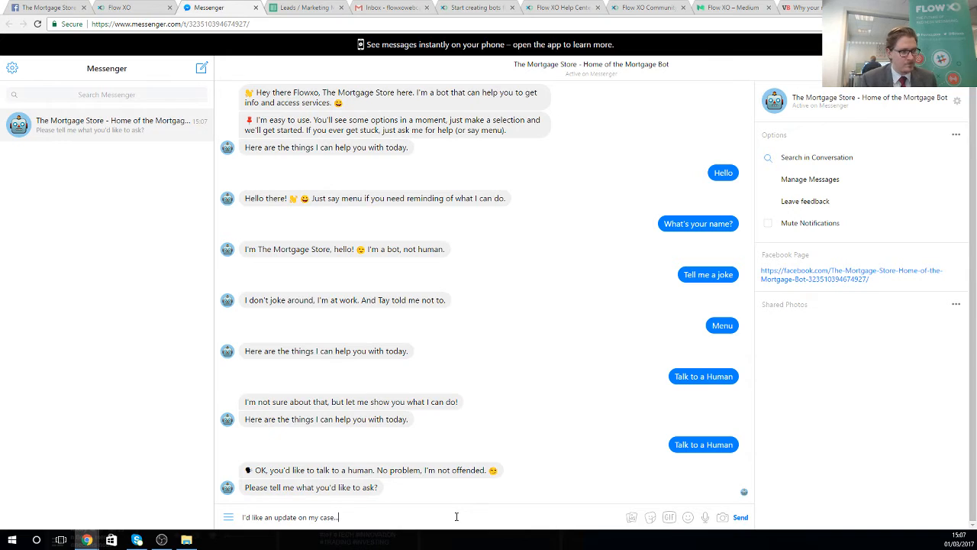
{"action": "type", "text": "..."}
{"action": "key", "text": "Return"}
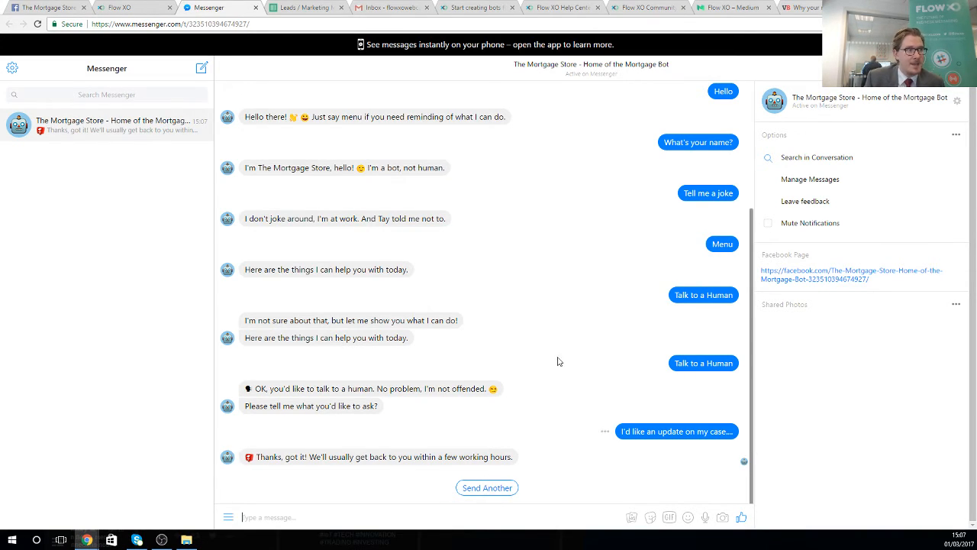
{"action": "left_click", "coordinate": [420, 6]}
- Refresh Gmail and open the new Mortgage Store email in the Primary inbox
{"action": "left_click", "coordinate": [167, 77]}
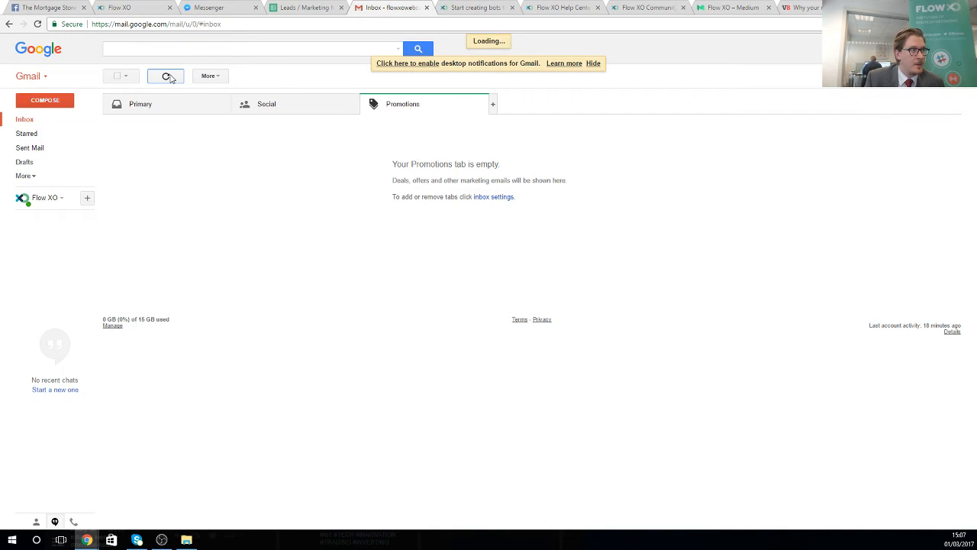
{"action": "left_click", "coordinate": [133, 107]}
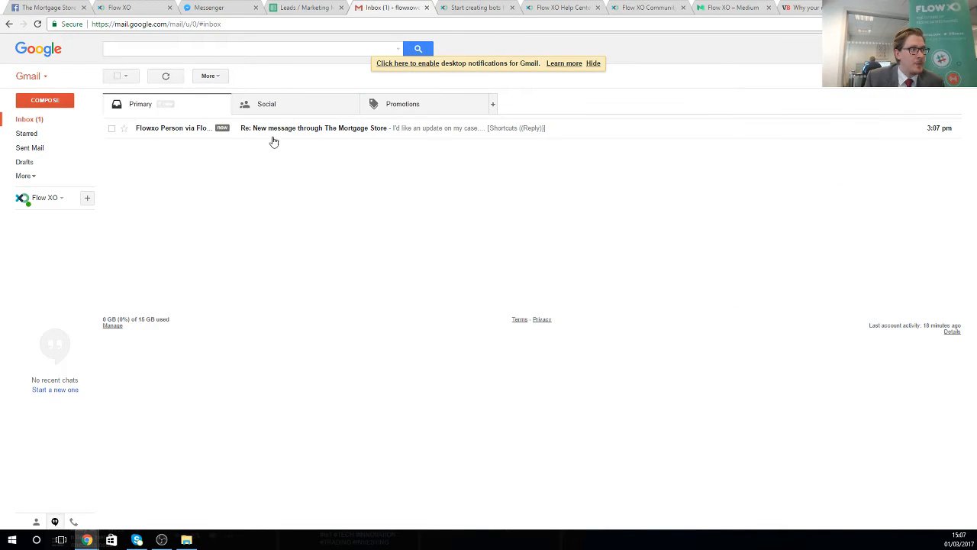
{"action": "left_click", "coordinate": [309, 135]}
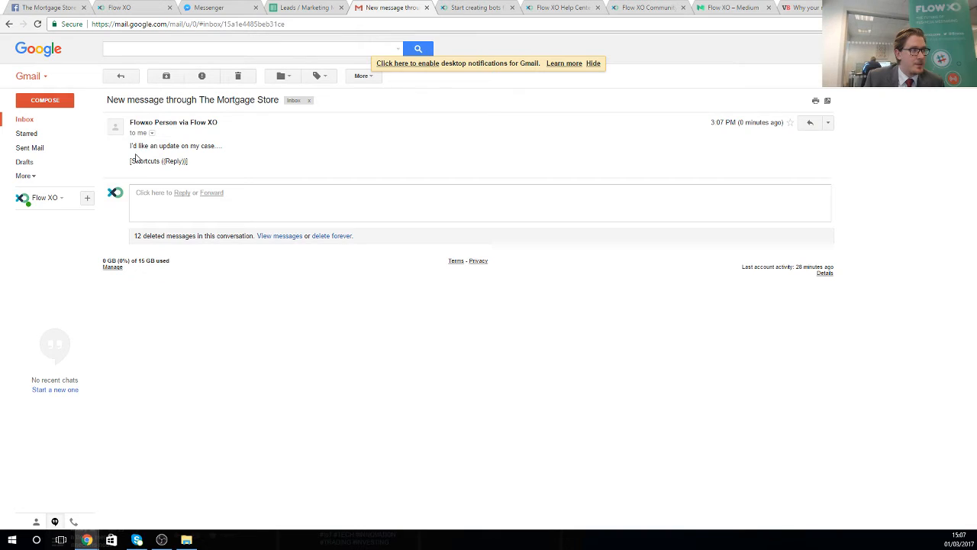
{"action": "left_click_drag", "start_coordinate": [131, 143], "coordinate": [231, 144]}
{"action": "left_click", "coordinate": [234, 162]}
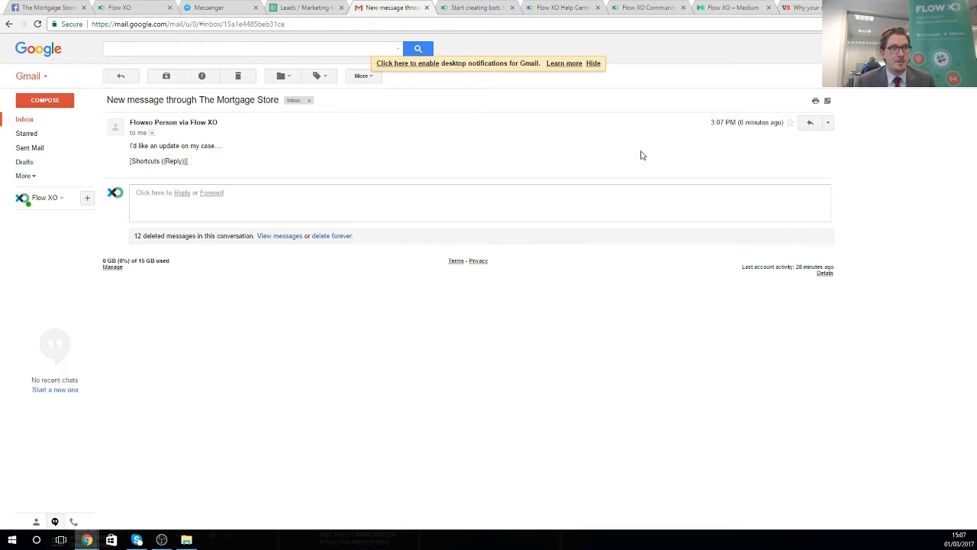
- Reply 'Sure, let me get back to you in a few minutes' and send it
{"action": "left_click", "coordinate": [810, 128]}
{"action": "type", "text": "Sure, let me get back y"}
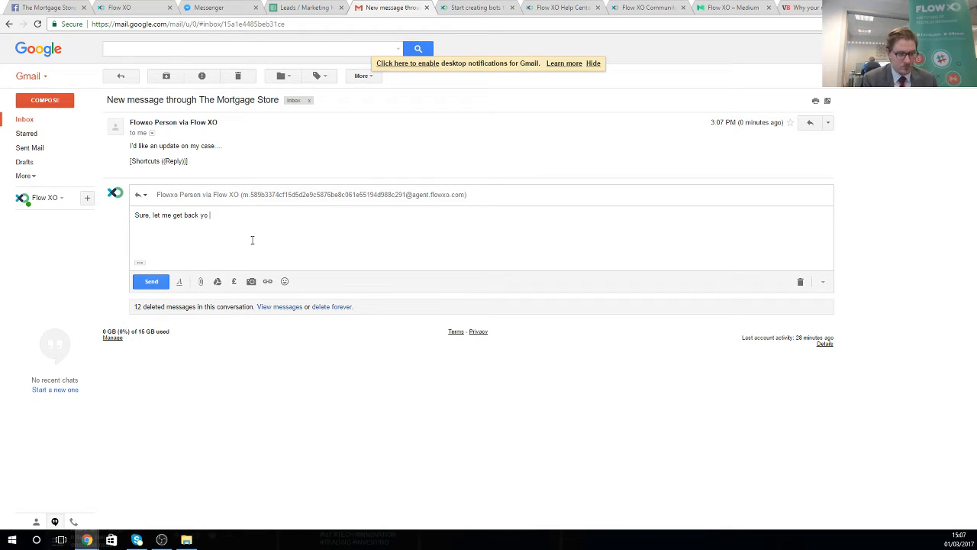
{"action": "key", "text": "BackSpace"}
{"action": "type", "text": "to you in a few minutes"}
{"action": "left_click", "coordinate": [152, 280]}
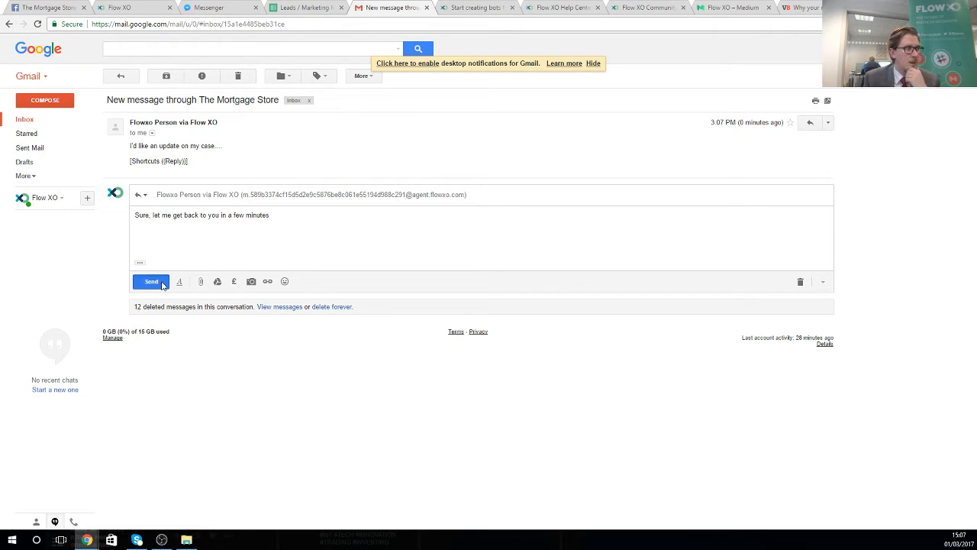
- Return to the Mortgage Store Messenger chat to see the e-mailed reply delivered by the bot
{"action": "left_click", "coordinate": [224, 8]}
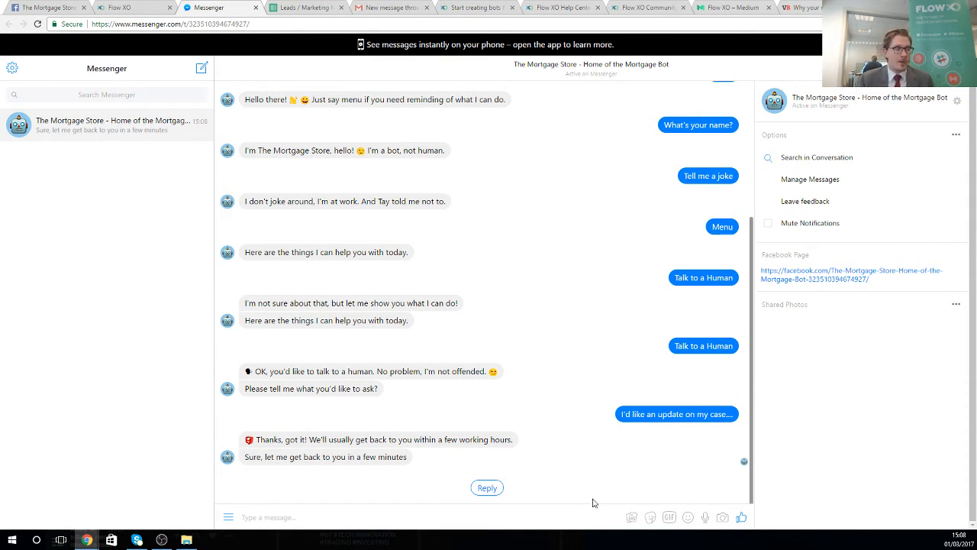
{"action": "left_click", "coordinate": [534, 517]}
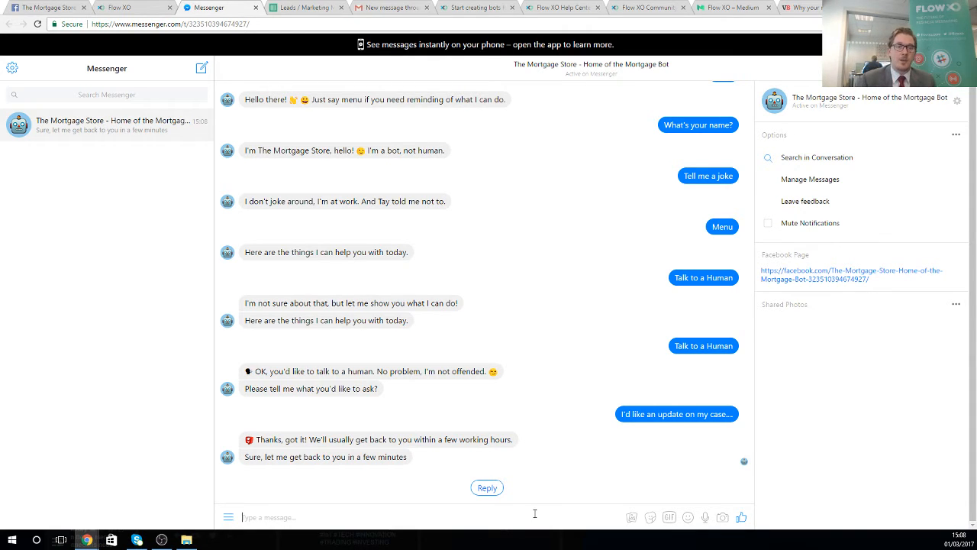
- Send 'menu' to the bot and choose Get a Quote from its quick replies
{"action": "type", "text": "menu"}
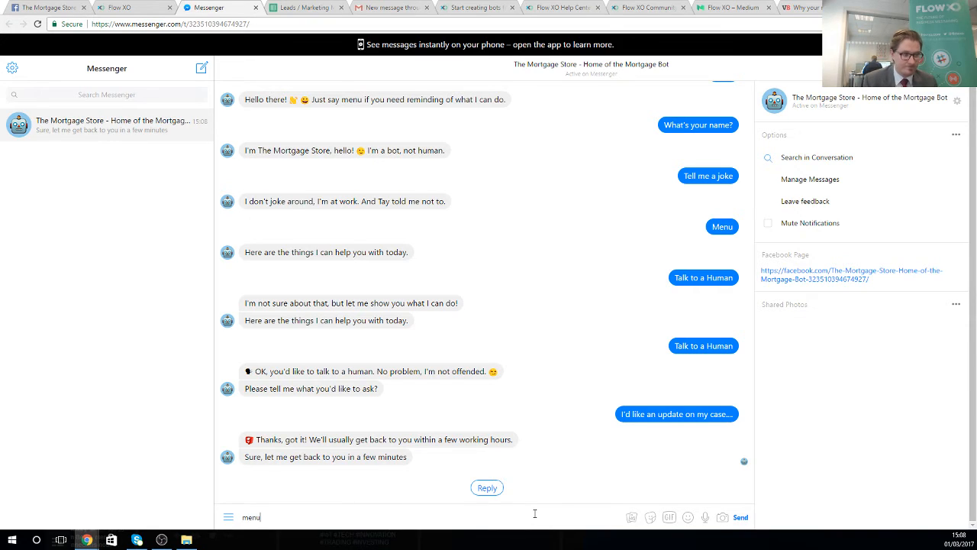
{"action": "key", "text": "Return"}
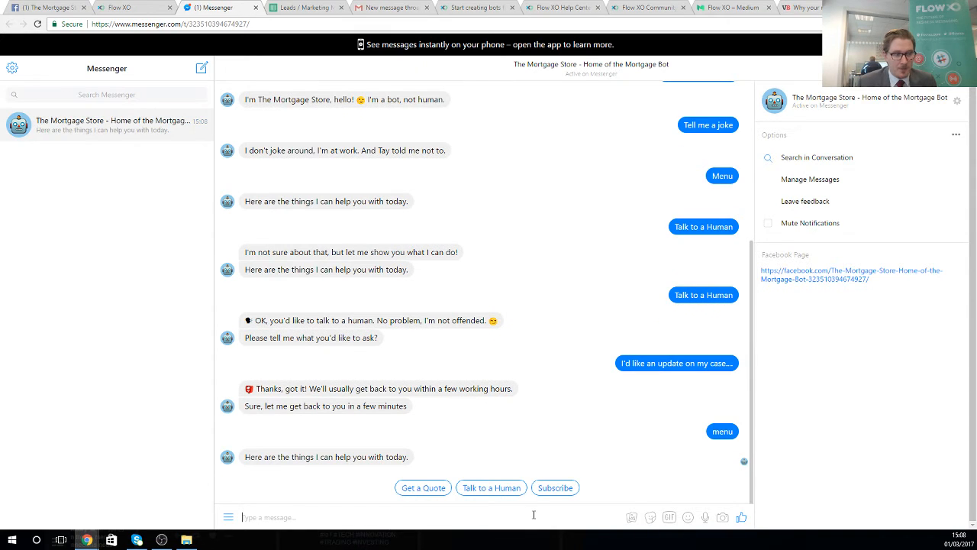
{"action": "left_click", "coordinate": [431, 494]}
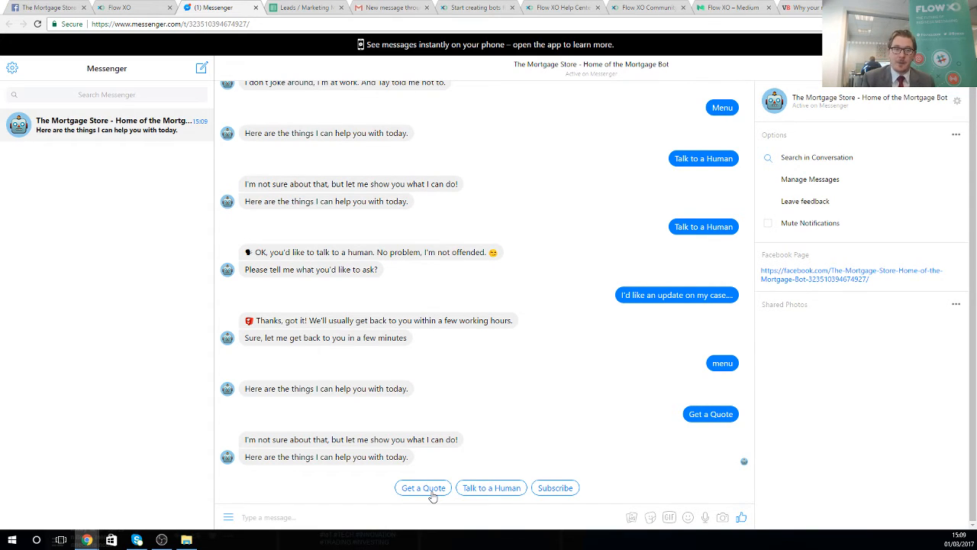
- Go back to the flow list and open the Get a Quote flow in the Forms folder
{"action": "left_click", "coordinate": [114, 6]}
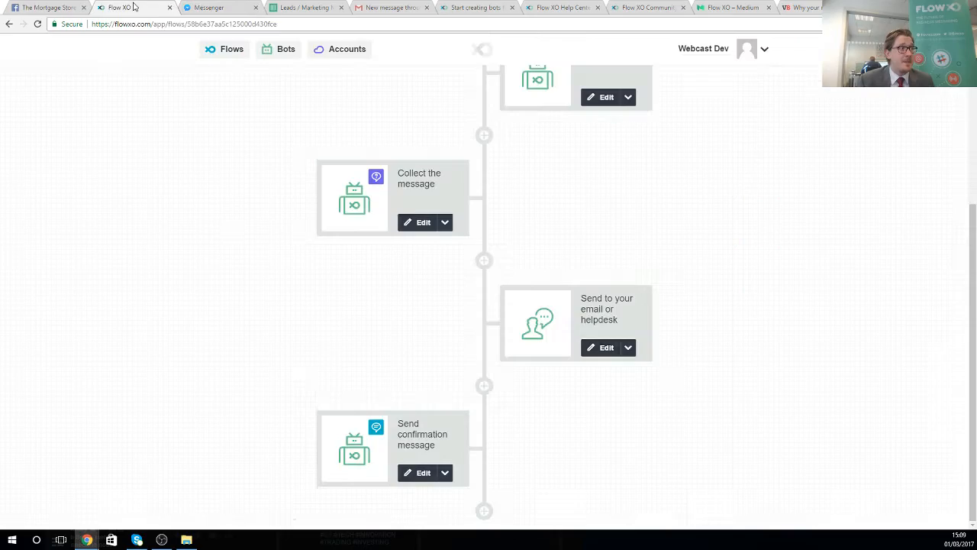
{"action": "scroll", "coordinate": [185, 186], "scroll_direction": "up", "scroll_amount": 3}
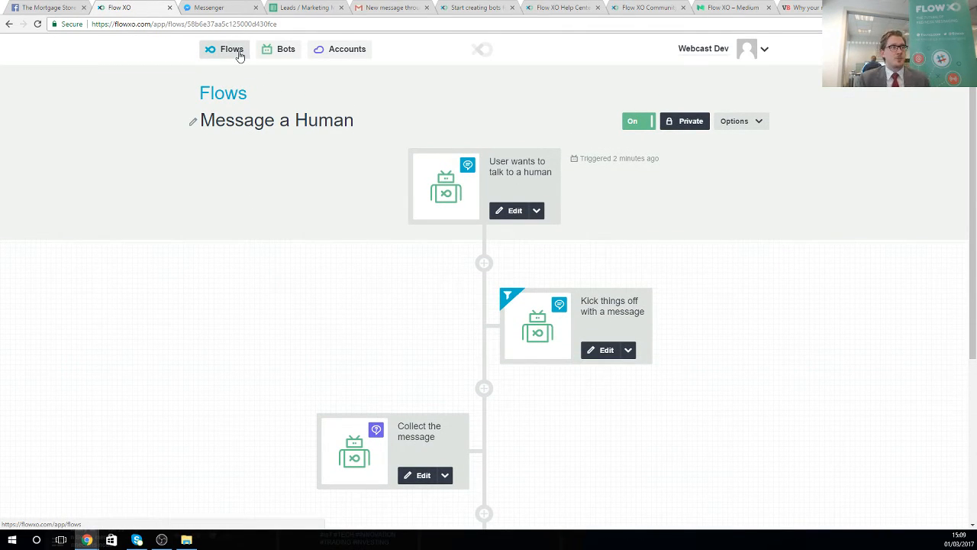
{"action": "left_click", "coordinate": [231, 49]}
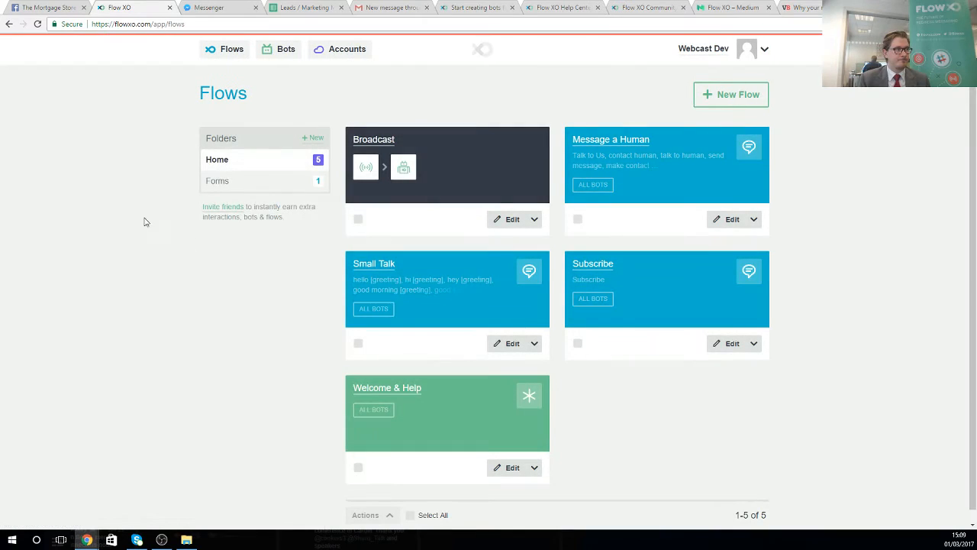
{"action": "left_click", "coordinate": [222, 182]}
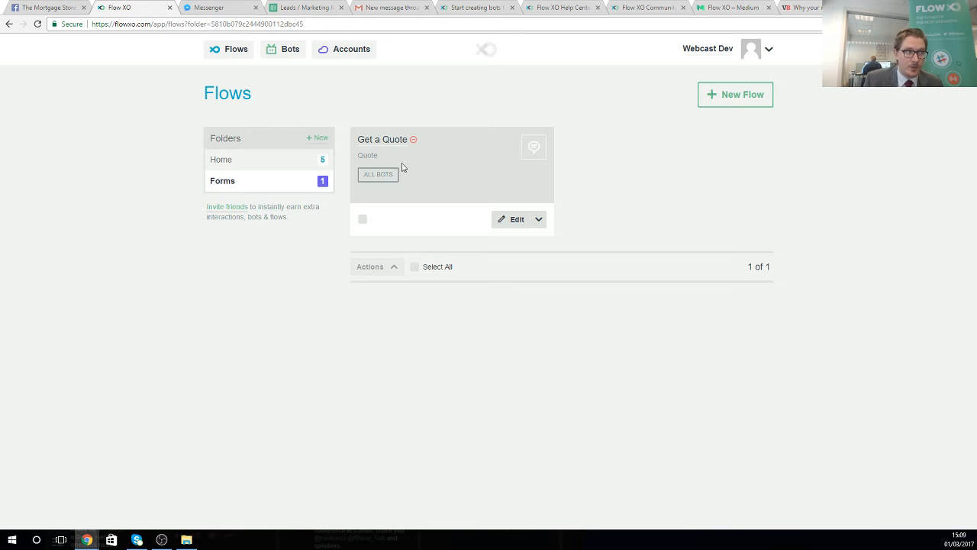
{"action": "left_click", "coordinate": [385, 143]}
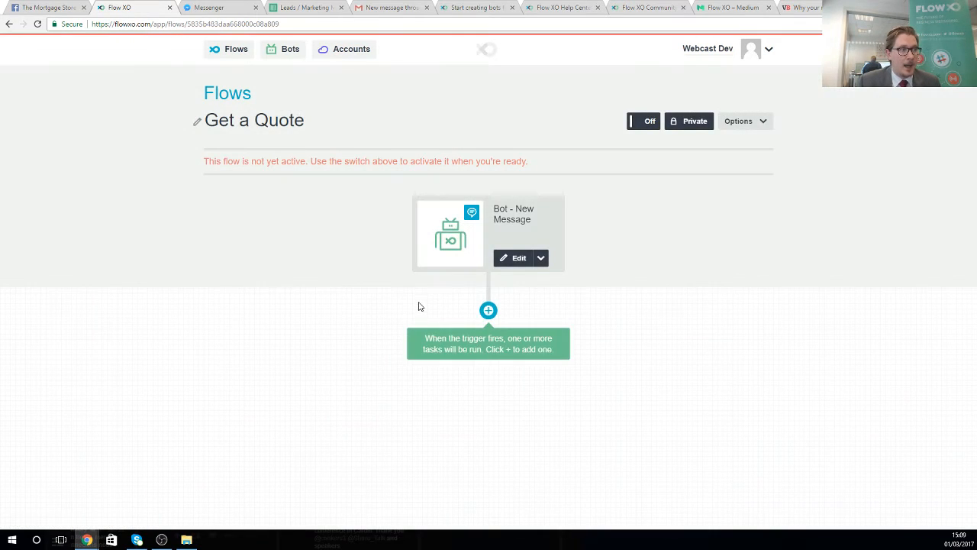
- Switch Get a Quote on and check its trigger settings without changing them
{"action": "left_click", "coordinate": [638, 121]}
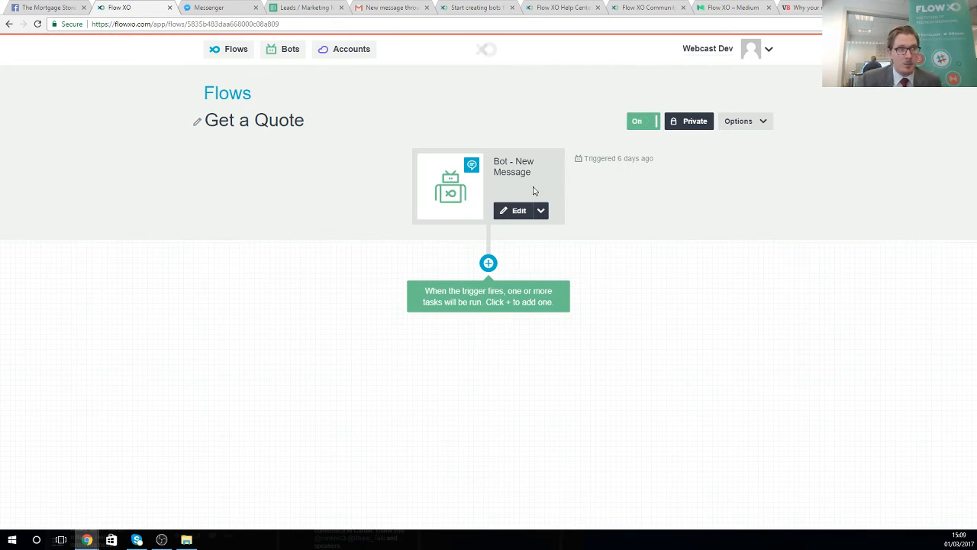
{"action": "left_click", "coordinate": [520, 216]}
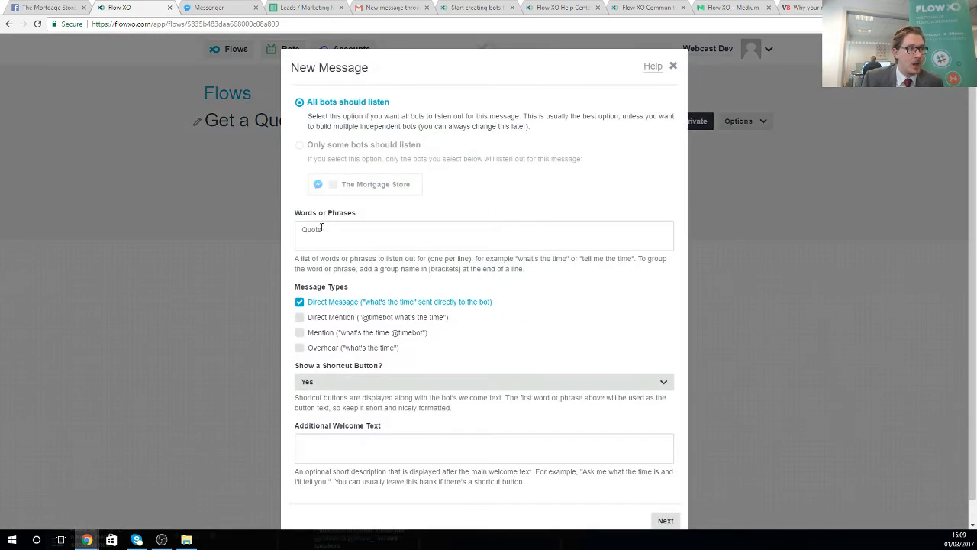
{"action": "left_click", "coordinate": [674, 66]}
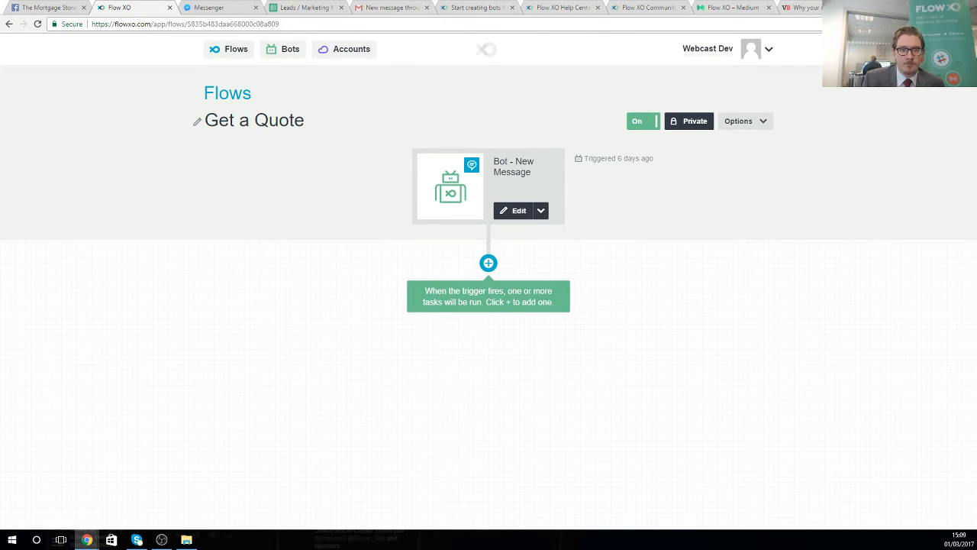
{"action": "left_click", "coordinate": [490, 265]}
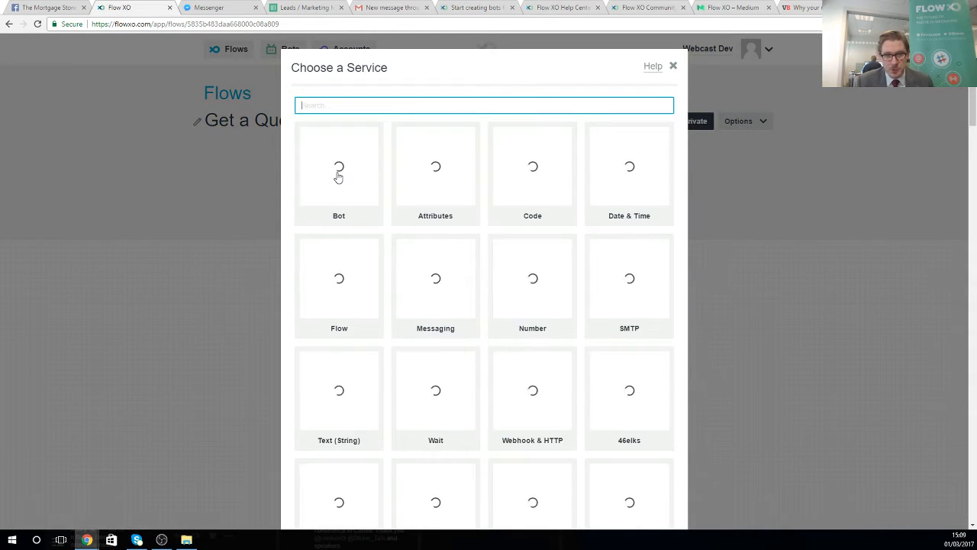
- Add a Bot Send a Message step replying "Let me take some more information..."
{"action": "left_click", "coordinate": [338, 177]}
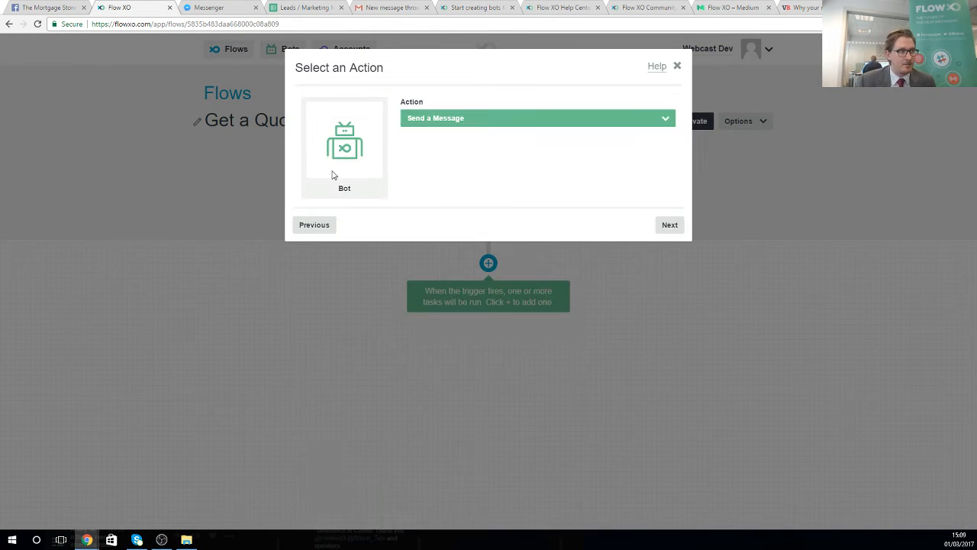
{"action": "left_click", "coordinate": [666, 228]}
{"action": "left_click", "coordinate": [400, 201]}
{"action": "type", "text": "Let"}
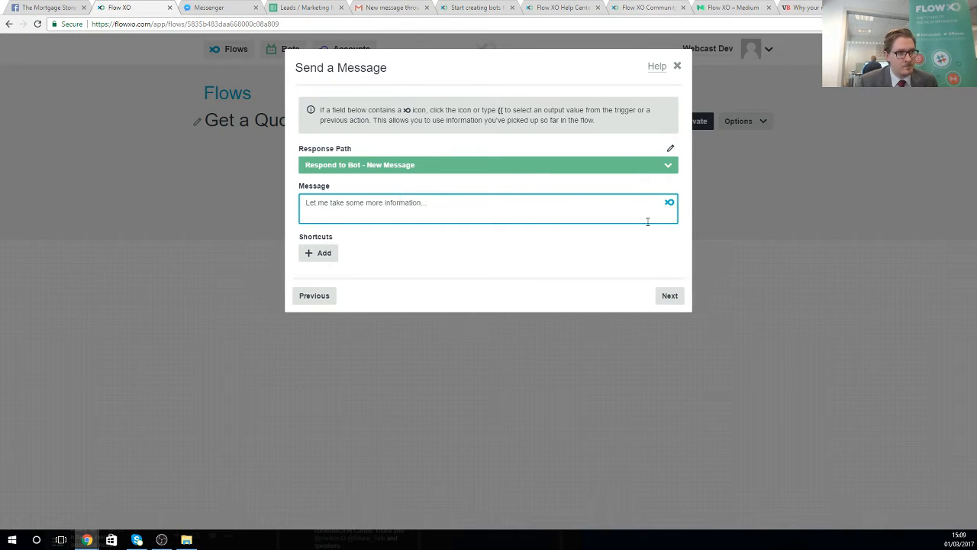
{"action": "left_click", "coordinate": [669, 295]}
{"action": "left_click", "coordinate": [665, 213]}
{"action": "left_click", "coordinate": [669, 211]}
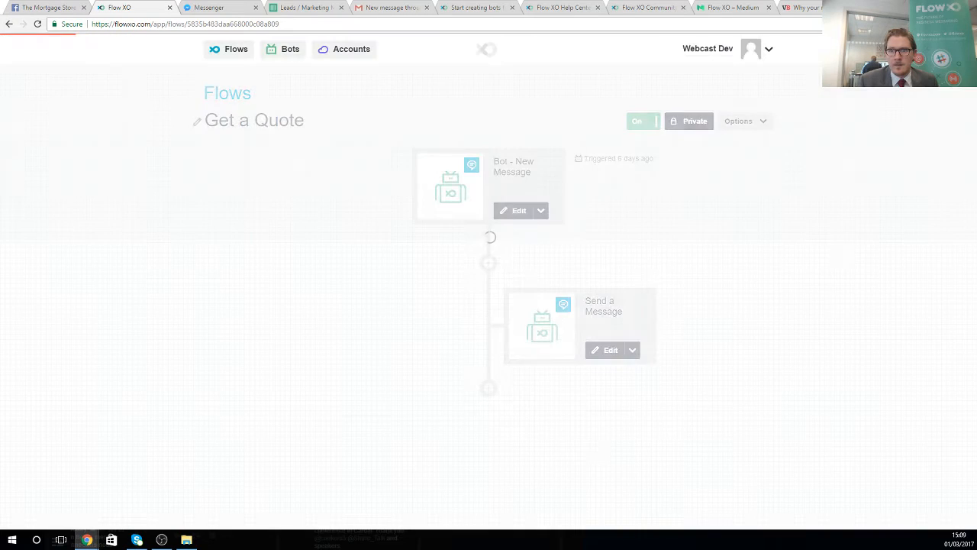
{"action": "left_click", "coordinate": [489, 390]}
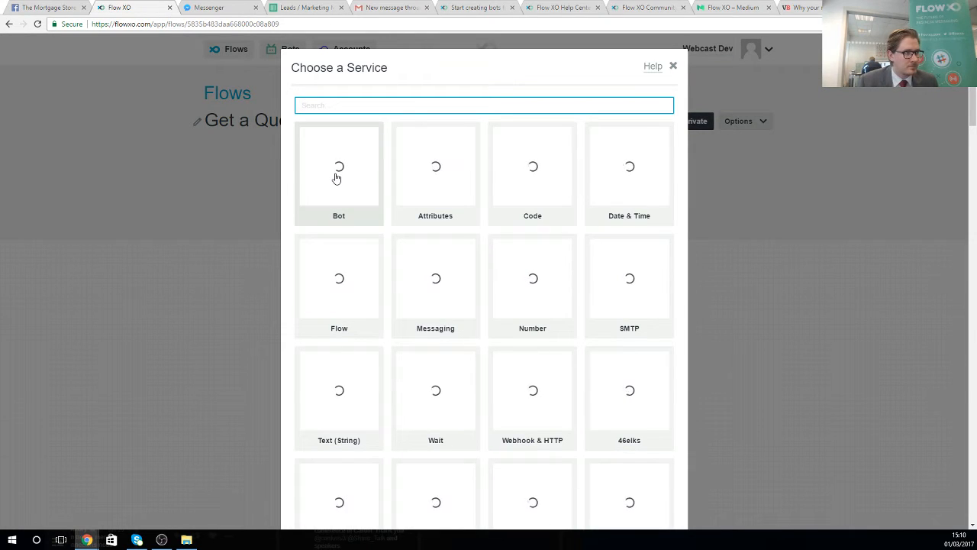
- Start a Bot Ask a Question step whose text addresses the user by their inserted User Name
{"action": "left_click", "coordinate": [336, 178]}
{"action": "left_click", "coordinate": [442, 120]}
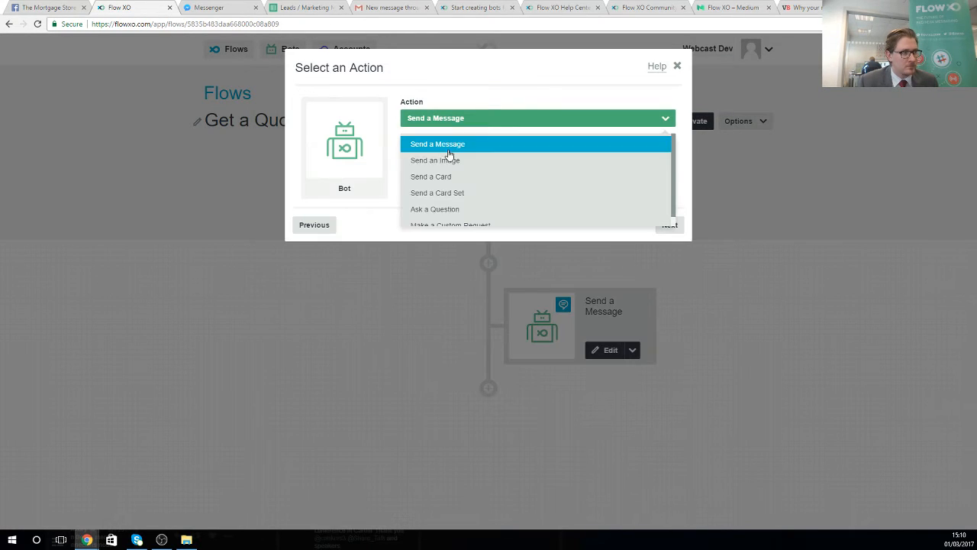
{"action": "left_click", "coordinate": [457, 209]}
{"action": "left_click", "coordinate": [670, 225]}
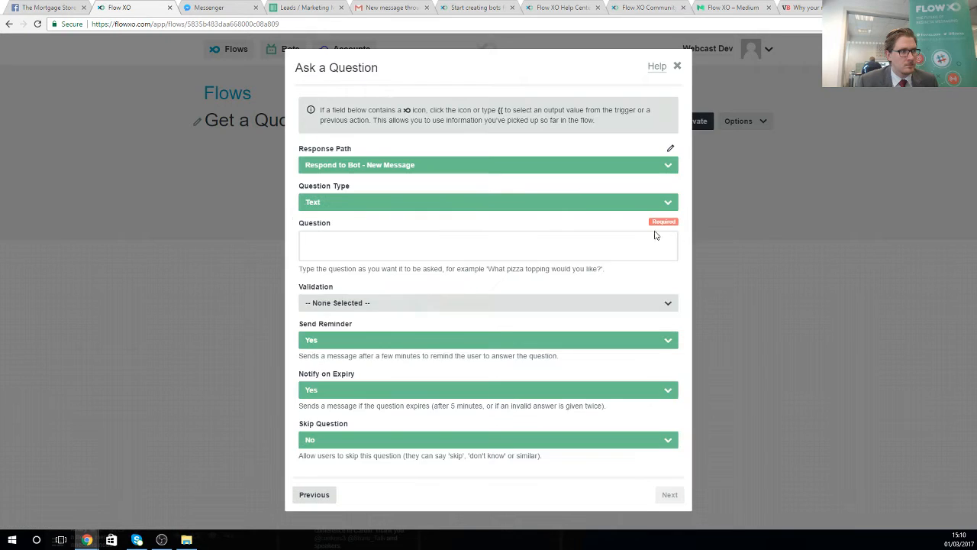
{"action": "left_click", "coordinate": [493, 247]}
{"action": "type", "text": "I have your name down as"}
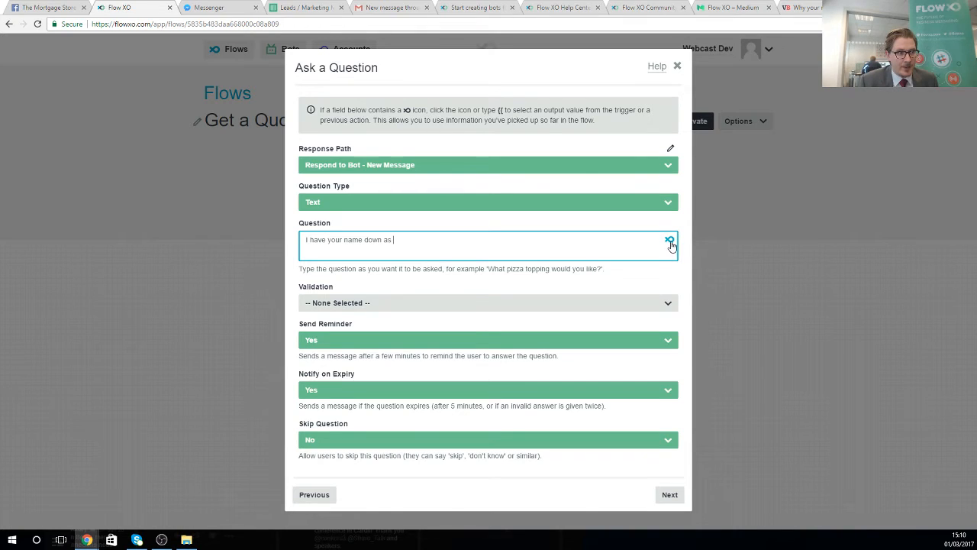
{"action": "left_click", "coordinate": [670, 240]}
{"action": "scroll", "coordinate": [424, 304], "scroll_direction": "down", "scroll_amount": 1}
{"action": "scroll", "coordinate": [424, 304], "scroll_direction": "down", "scroll_amount": 1}
{"action": "left_click", "coordinate": [429, 349]}
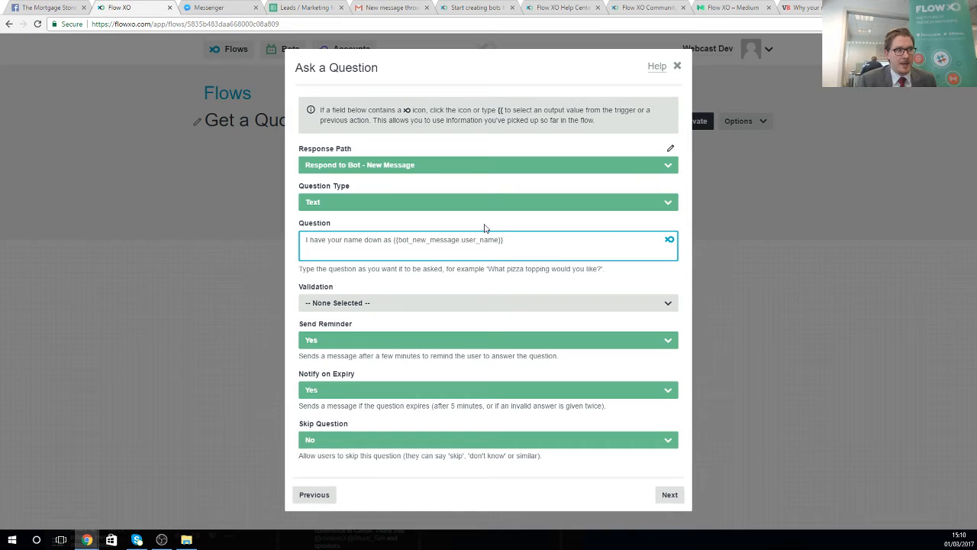
{"action": "left_click", "coordinate": [670, 240]}
{"action": "scroll", "coordinate": [527, 351], "scroll_direction": "down", "scroll_amount": 3}
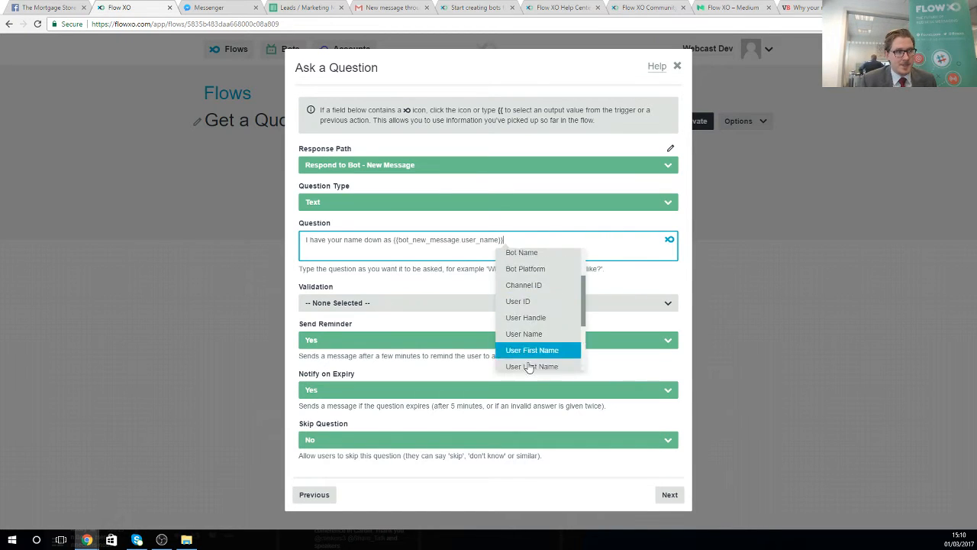
{"action": "scroll", "coordinate": [542, 356], "scroll_direction": "up", "scroll_amount": 3}
{"action": "scroll", "coordinate": [544, 305], "scroll_direction": "down", "scroll_amount": 1}
{"action": "scroll", "coordinate": [538, 309], "scroll_direction": "down", "scroll_amount": 4}
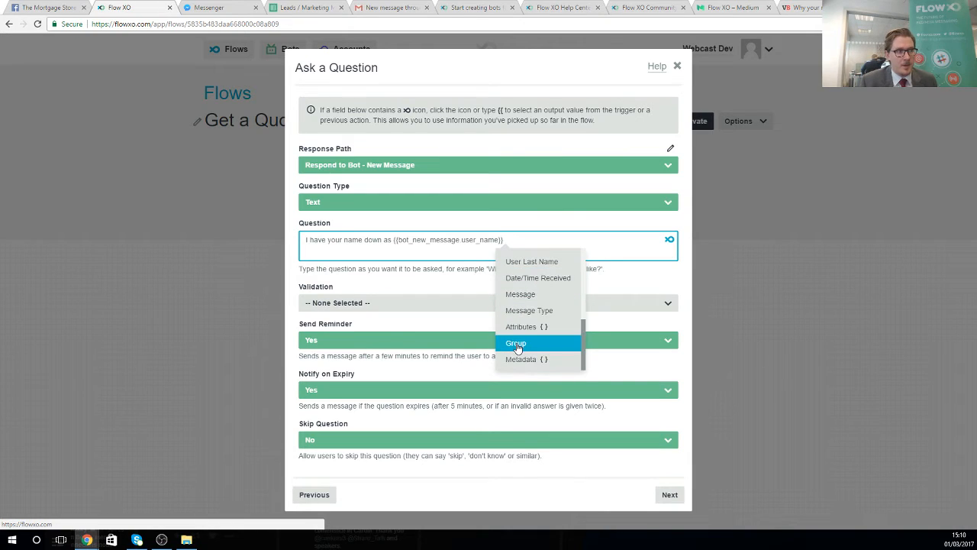
{"action": "scroll", "coordinate": [523, 347], "scroll_direction": "up", "scroll_amount": 2}
{"action": "left_click", "coordinate": [536, 249]}
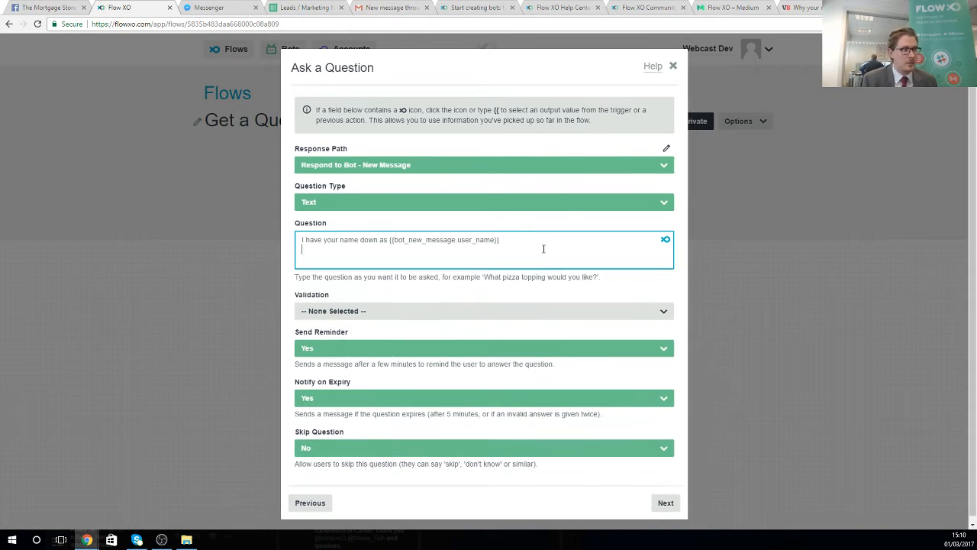
- Add a line asking for their email, validate answers as Email Address, and save the step
{"action": "key", "text": "Return"}
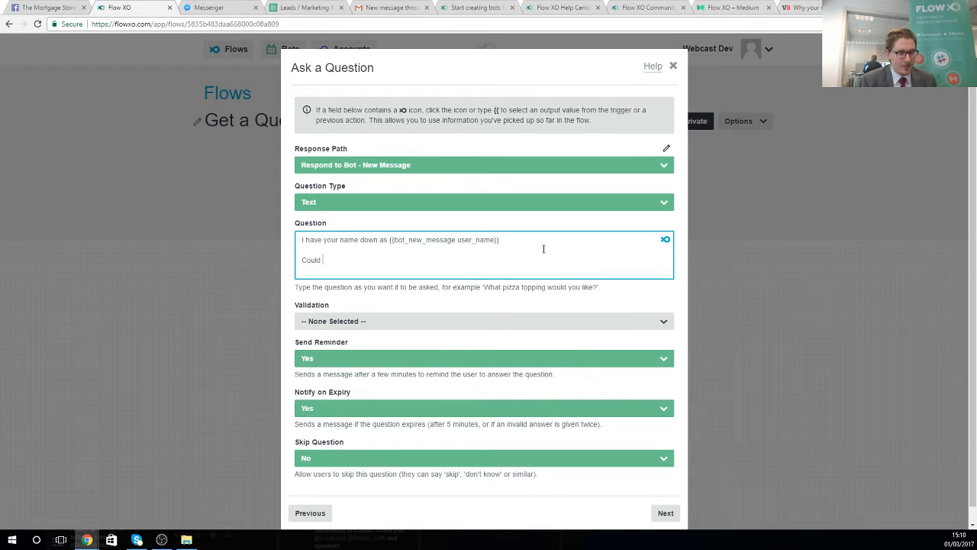
{"action": "type", "text": "Could I have your email?"}
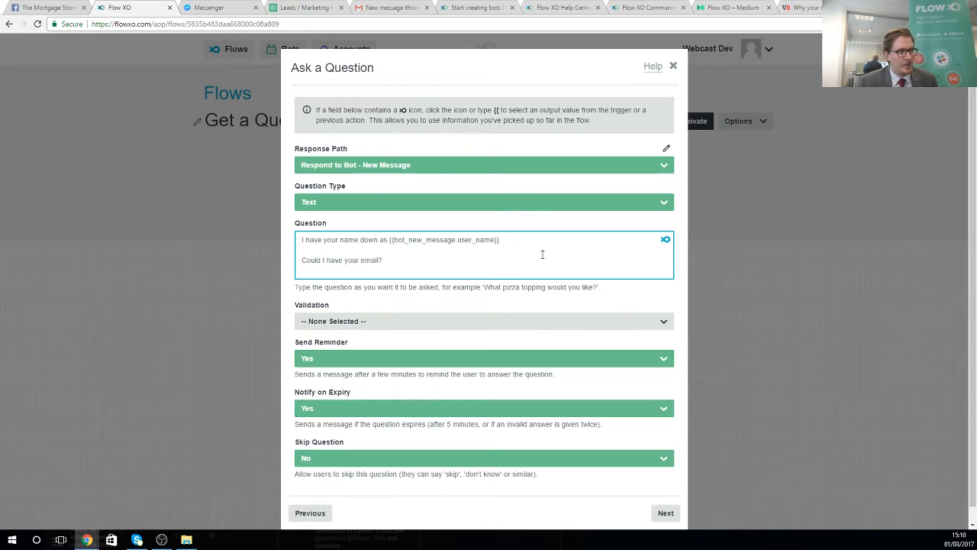
{"action": "left_click", "coordinate": [456, 320]}
{"action": "left_click", "coordinate": [328, 365]}
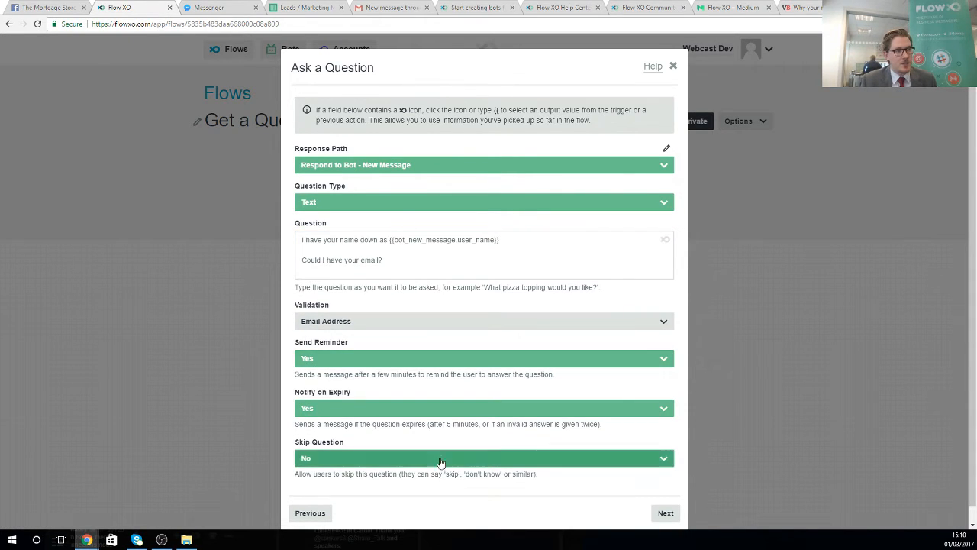
{"action": "left_click", "coordinate": [664, 513]}
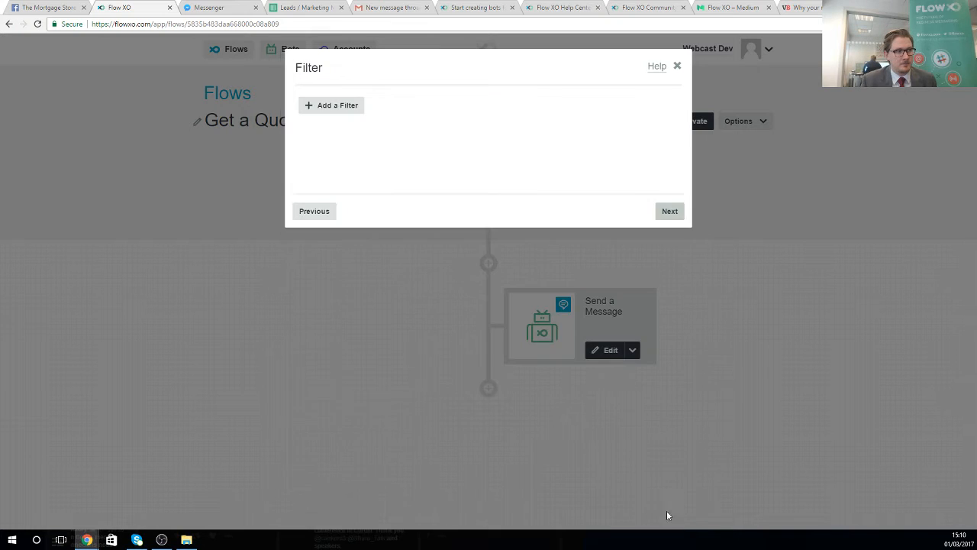
{"action": "left_click", "coordinate": [669, 212]}
{"action": "left_click", "coordinate": [670, 211]}
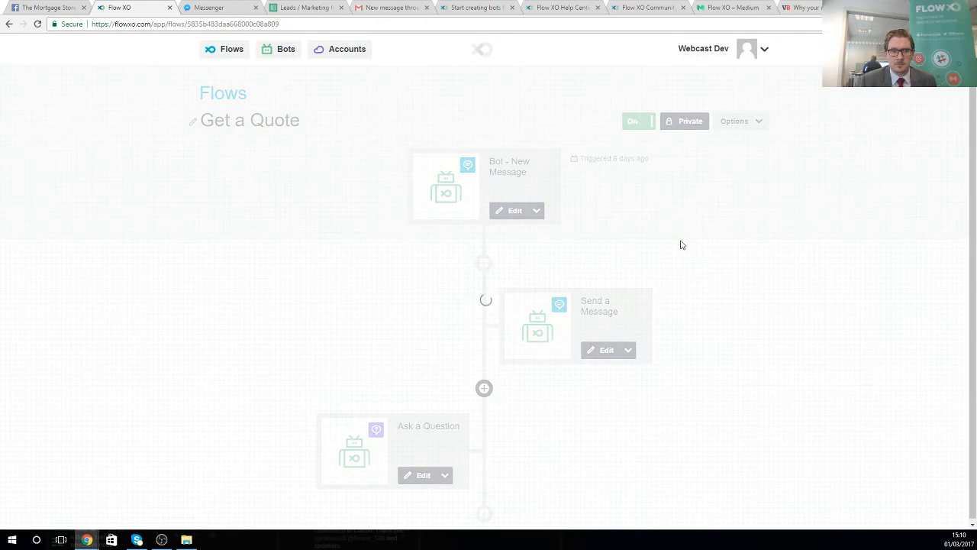
- Add an Ask a Question step asking "Thanks. What's your cell / mobile number?" and save it
{"action": "left_click", "coordinate": [483, 510]}
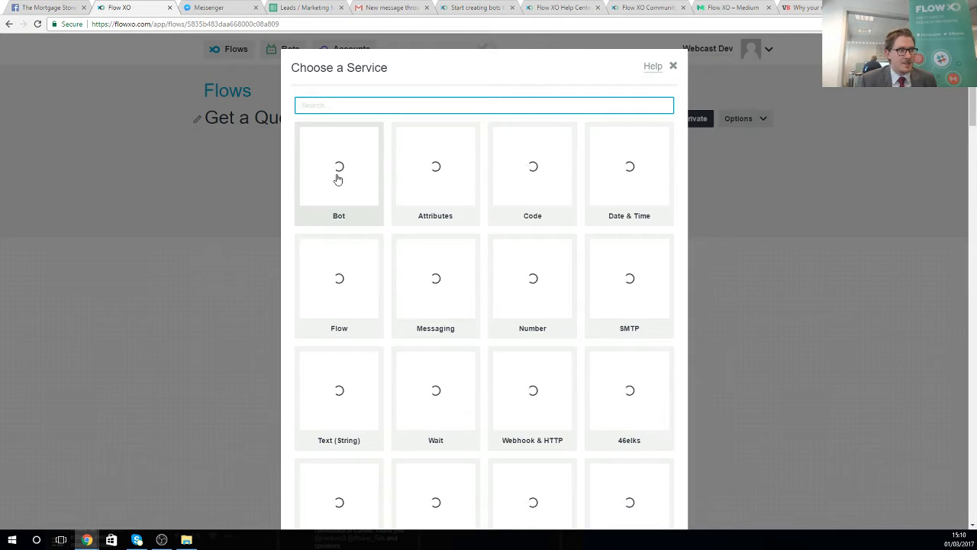
{"action": "left_click", "coordinate": [338, 179]}
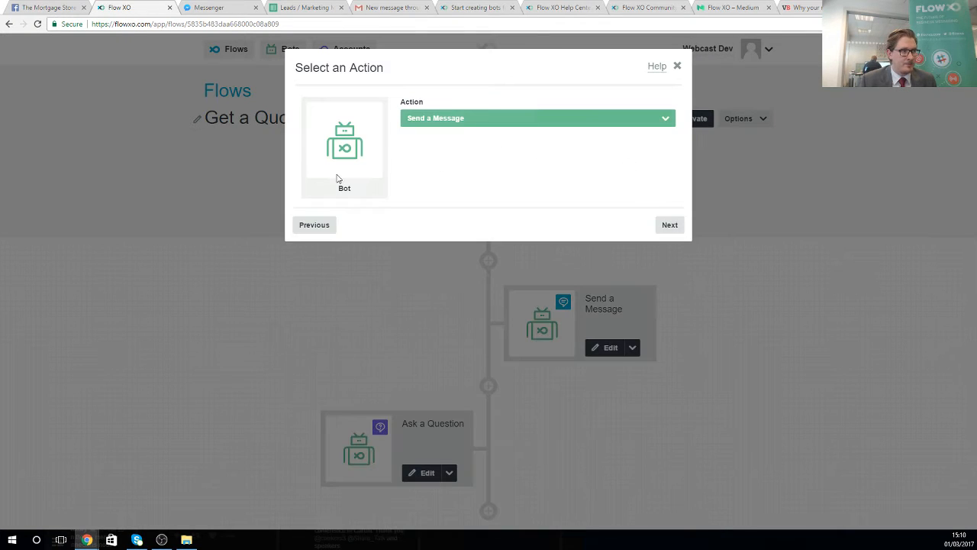
{"action": "left_click", "coordinate": [470, 121]}
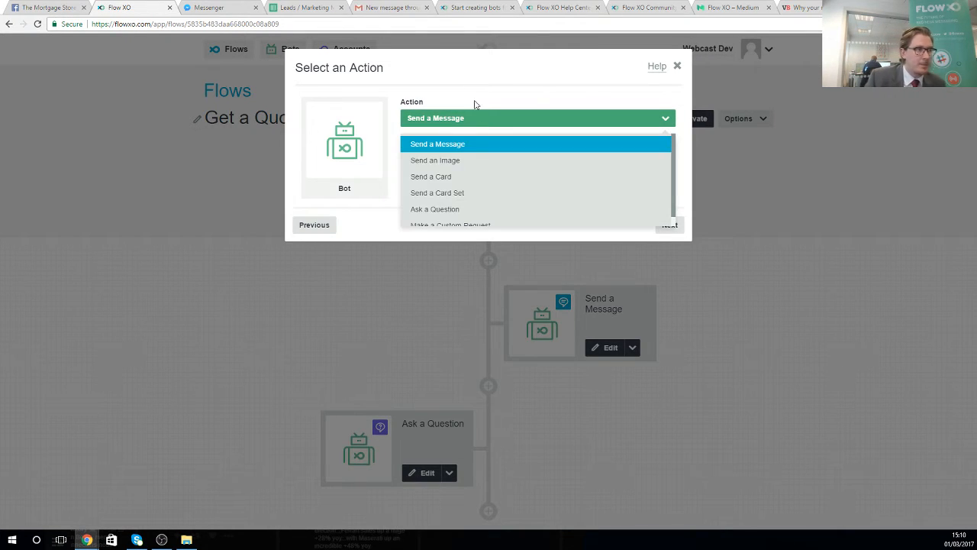
{"action": "left_click", "coordinate": [435, 210]}
{"action": "left_click", "coordinate": [669, 225]}
{"action": "left_click", "coordinate": [398, 237]}
{"action": "type", "text": "Thanks. What's your cell / mobile number?"}
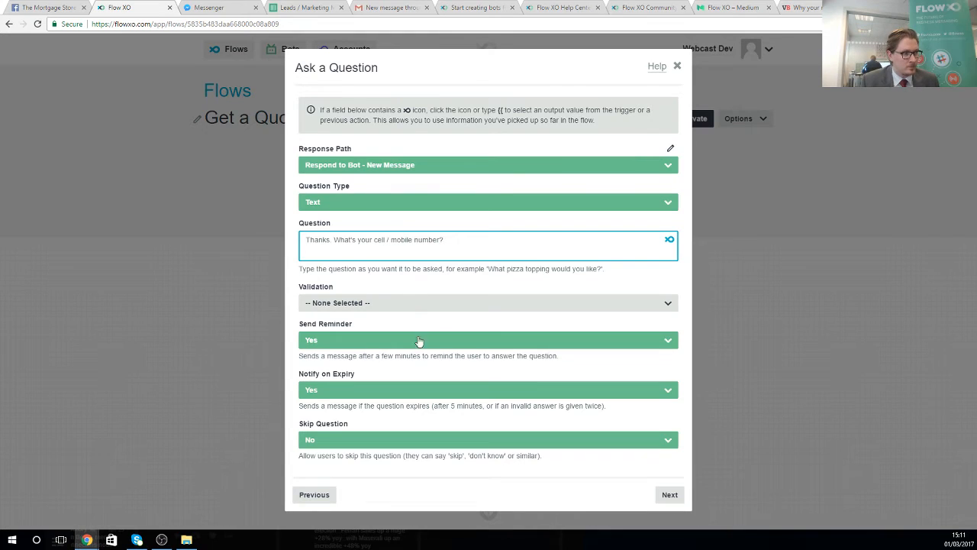
{"action": "left_click", "coordinate": [664, 494]}
{"action": "left_click", "coordinate": [664, 216]}
{"action": "left_click", "coordinate": [670, 214]}
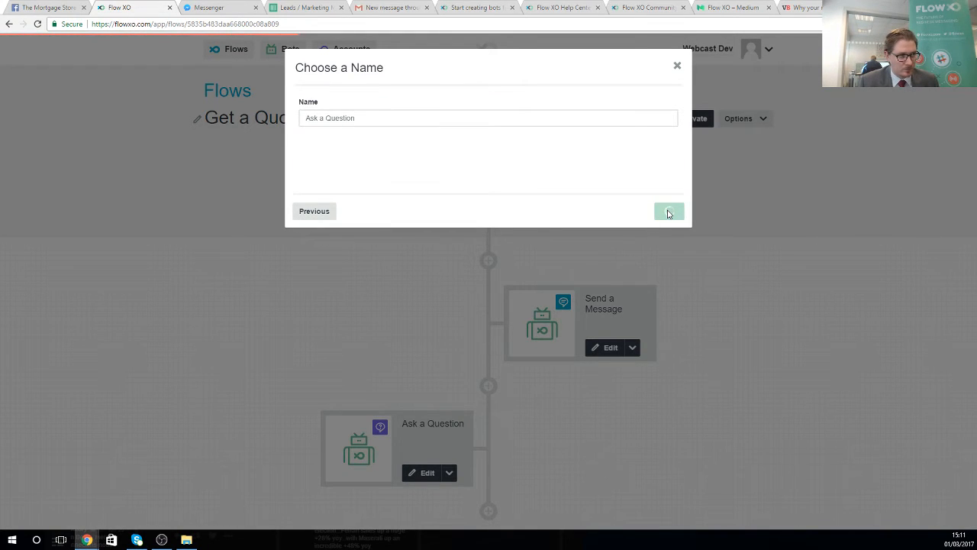
- Begin another step at the end of the flow using the Bot service
{"action": "scroll", "coordinate": [474, 388], "scroll_direction": "down", "scroll_amount": 2}
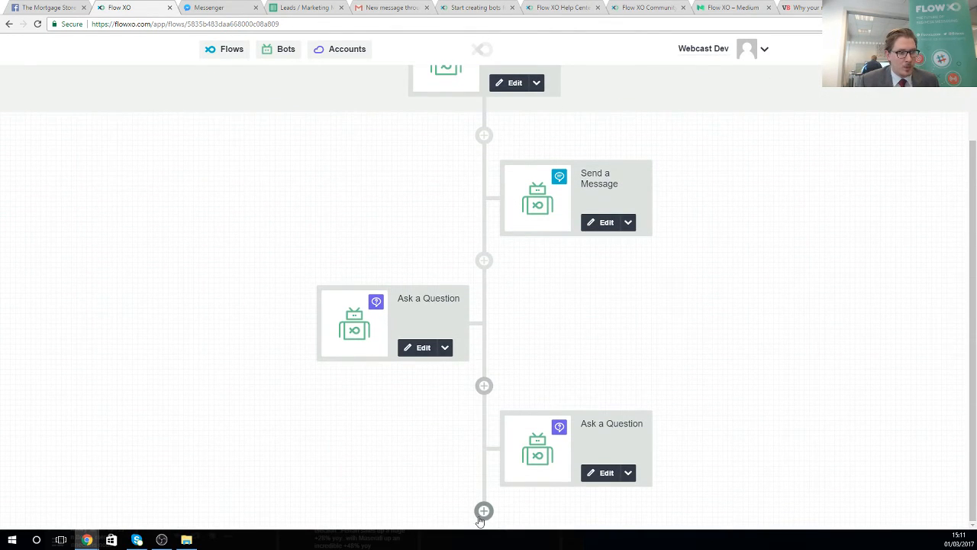
{"action": "left_click", "coordinate": [483, 512]}
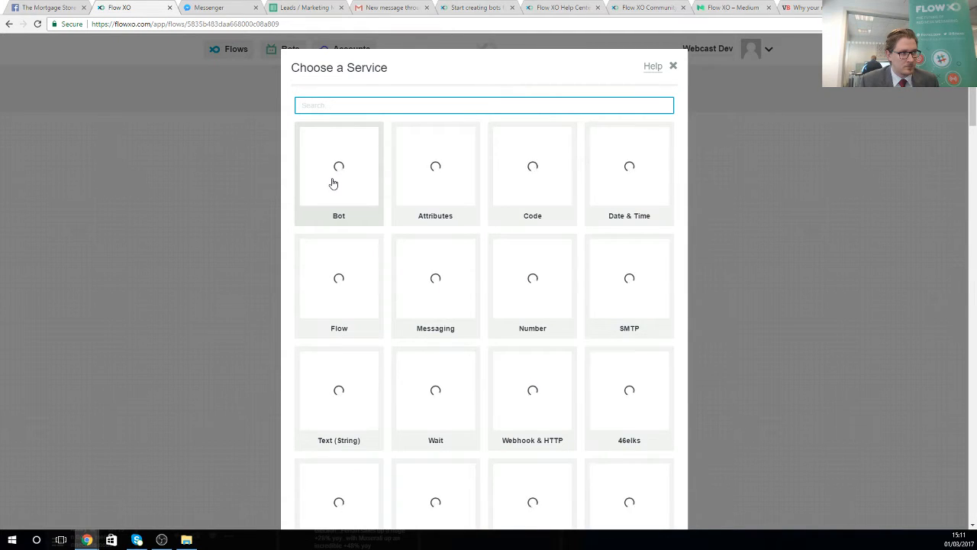
{"action": "left_click", "coordinate": [333, 183]}
- Paste in the question "Could I take your salary?", validate answers as Integer, and save the step
{"action": "left_click", "coordinate": [436, 121]}
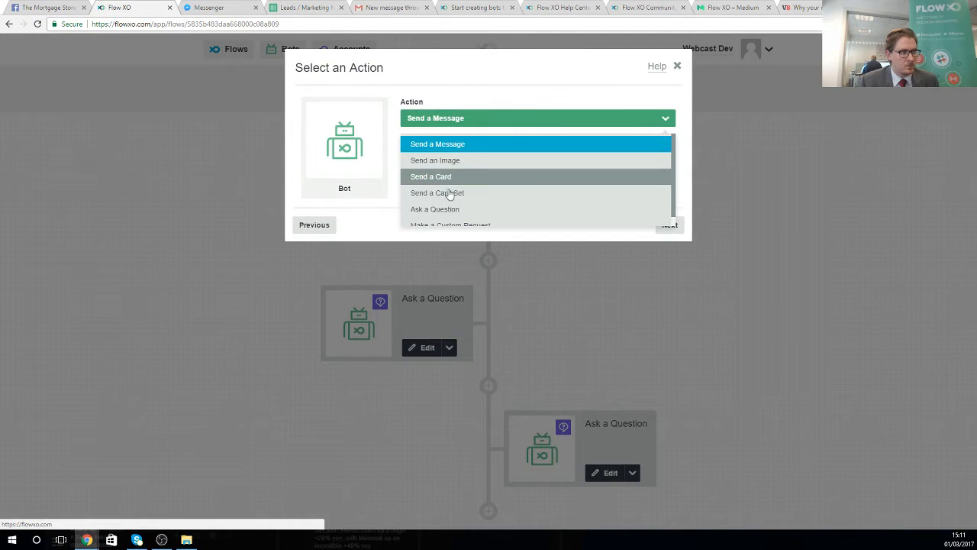
{"action": "left_click", "coordinate": [432, 210]}
{"action": "left_click", "coordinate": [664, 226]}
{"action": "left_click", "coordinate": [332, 248]}
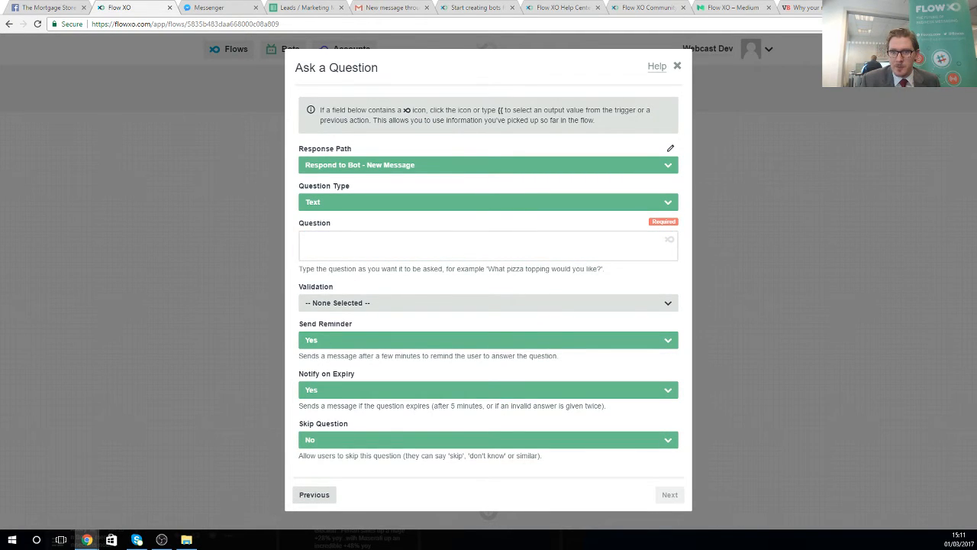
{"action": "right_click", "coordinate": [462, 238]}
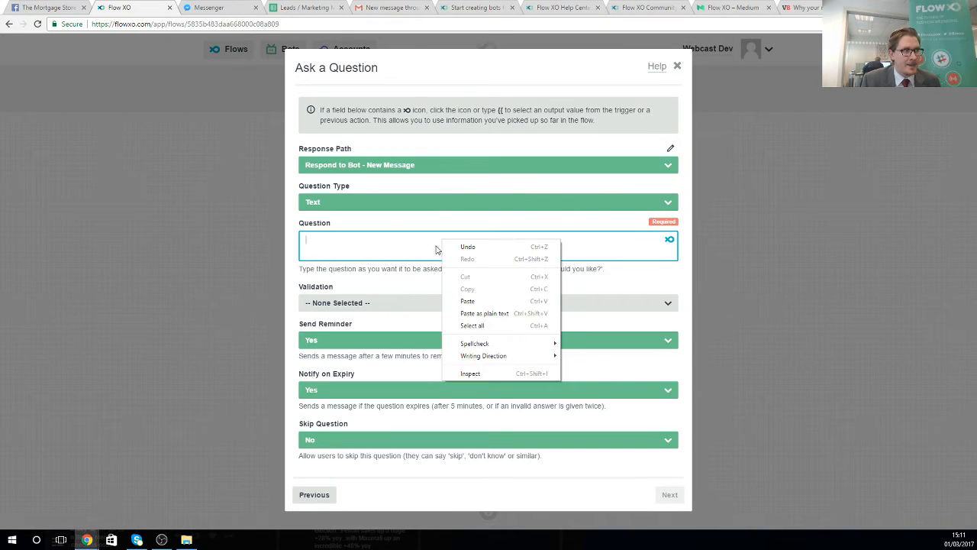
{"action": "left_click", "coordinate": [467, 299]}
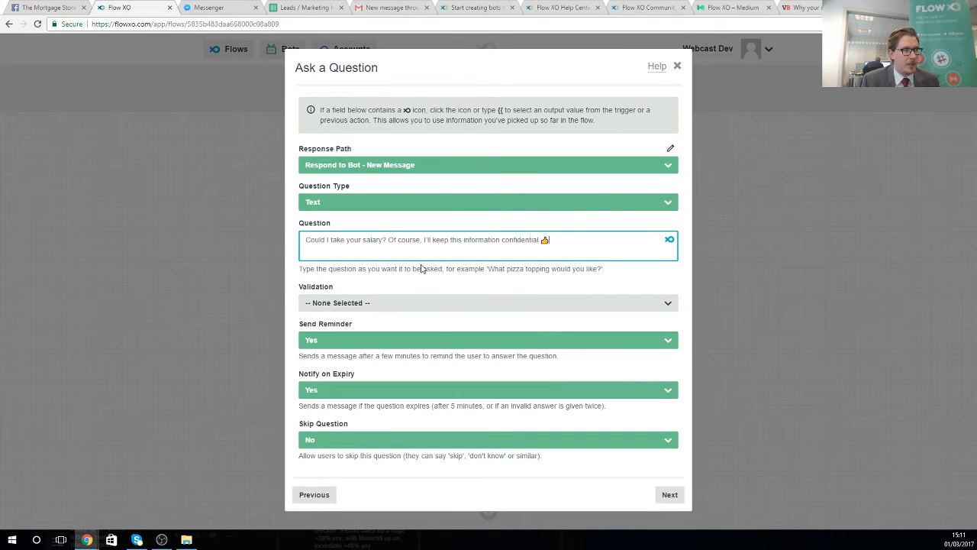
{"action": "left_click", "coordinate": [363, 307]}
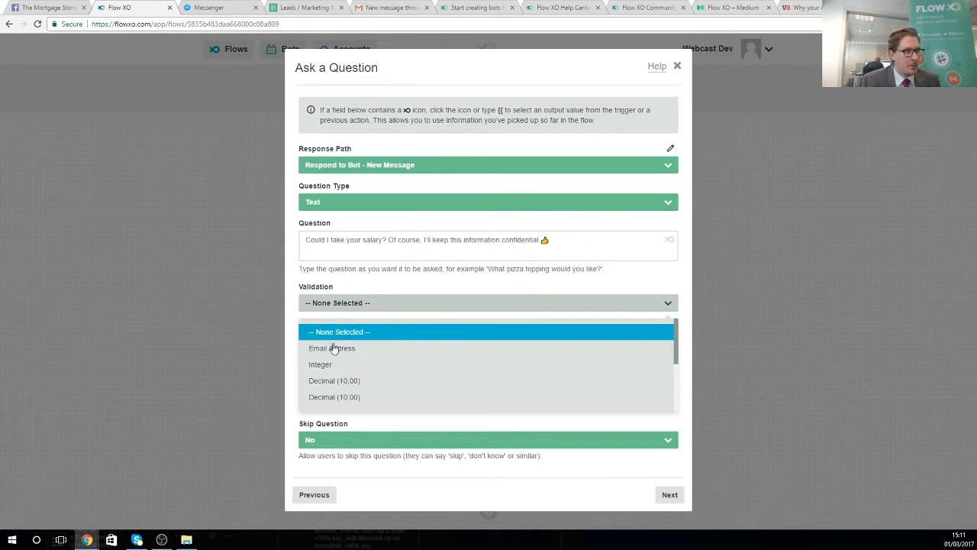
{"action": "left_click", "coordinate": [321, 364]}
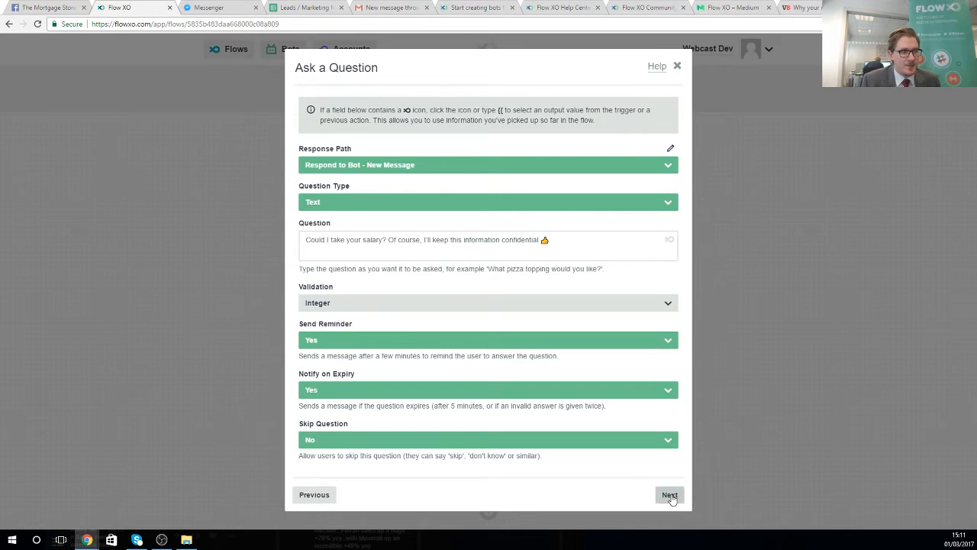
{"action": "left_click", "coordinate": [669, 495]}
{"action": "left_click", "coordinate": [676, 216]}
{"action": "left_click", "coordinate": [672, 213]}
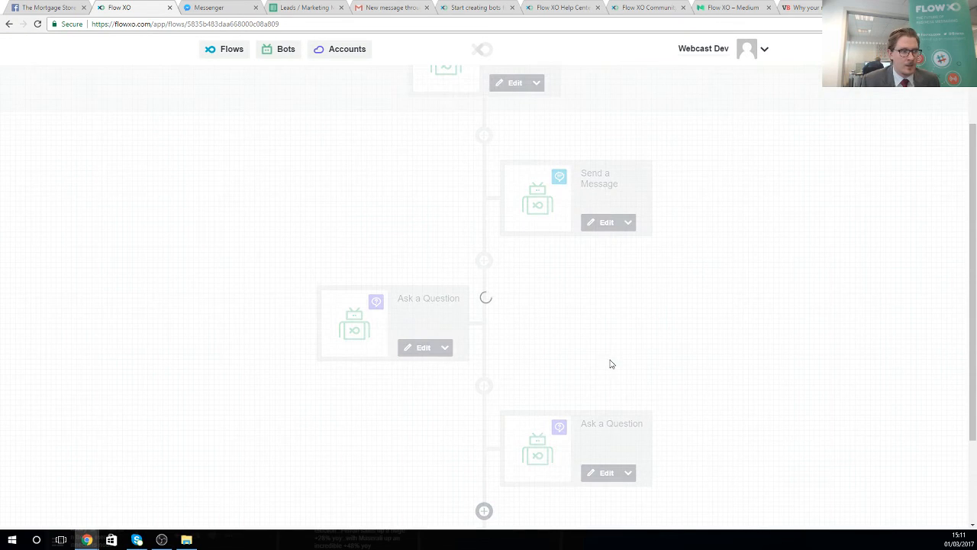
- Add a step from the Number service using the Calculate action
{"action": "scroll", "coordinate": [566, 354], "scroll_direction": "down", "scroll_amount": 2}
{"action": "left_click", "coordinate": [485, 510]}
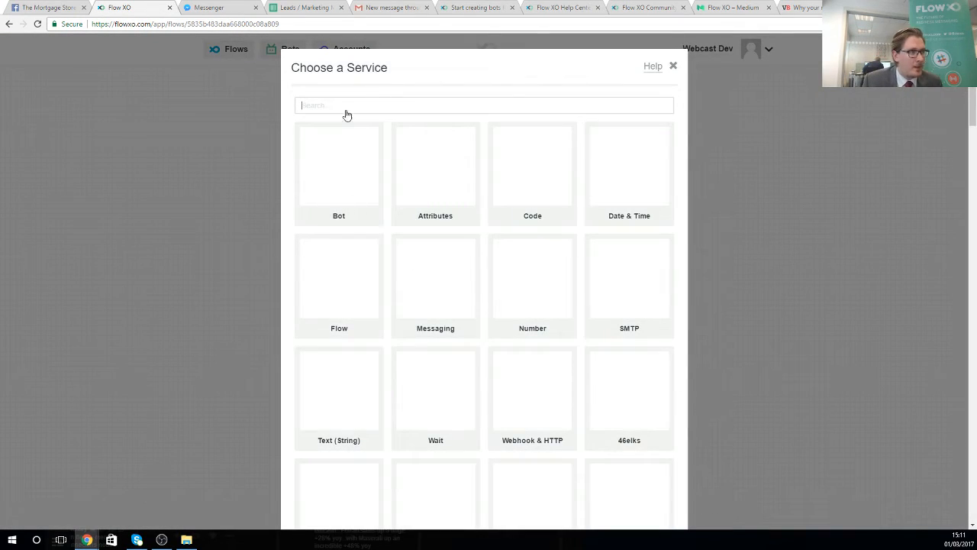
{"action": "left_click", "coordinate": [344, 105]}
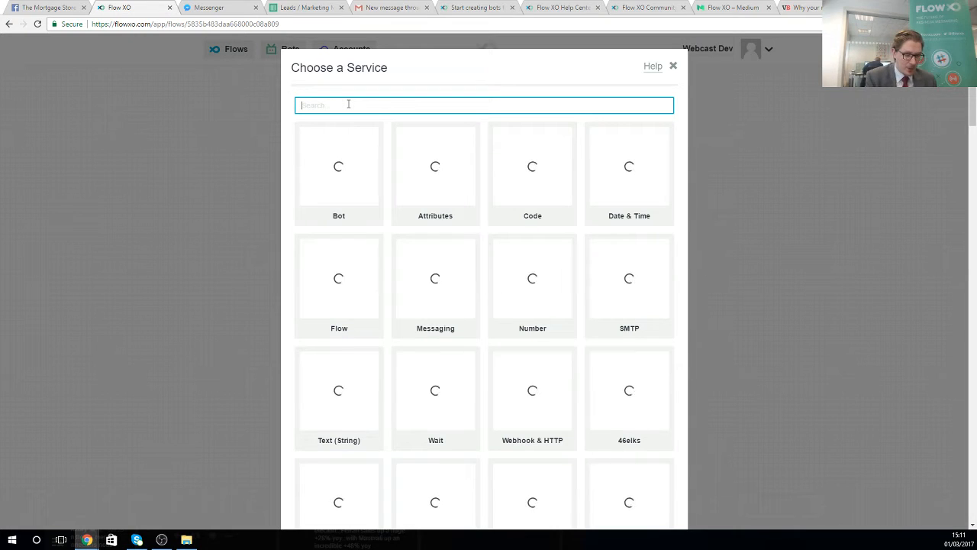
{"action": "type", "text": "number"}
{"action": "left_click", "coordinate": [342, 150]}
{"action": "left_click", "coordinate": [425, 119]}
{"action": "left_click", "coordinate": [454, 93]}
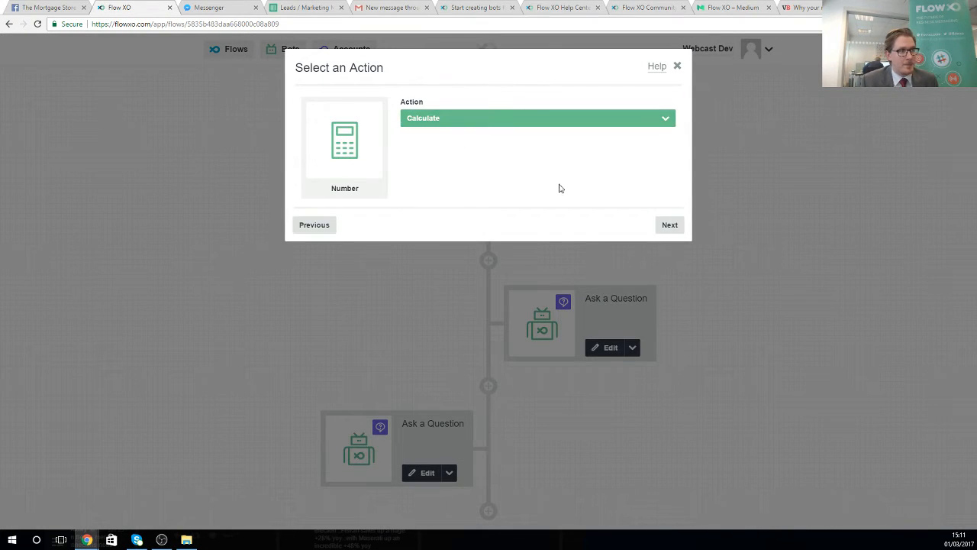
{"action": "left_click", "coordinate": [662, 224]}
- Set the Calculate expression to the salary answer times 4.5 and save the step
{"action": "left_click", "coordinate": [388, 167]}
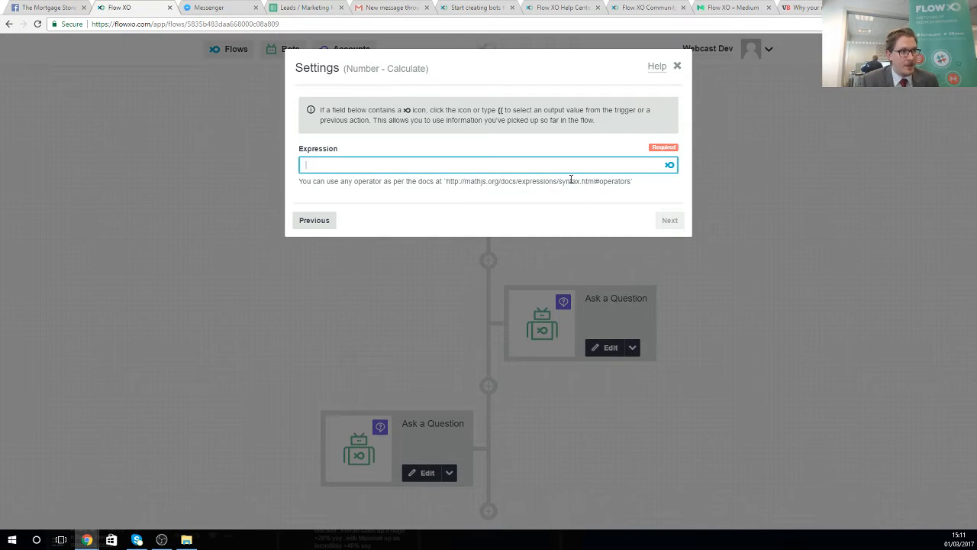
{"action": "left_click", "coordinate": [670, 166]}
{"action": "scroll", "coordinate": [356, 251], "scroll_direction": "down", "scroll_amount": 8}
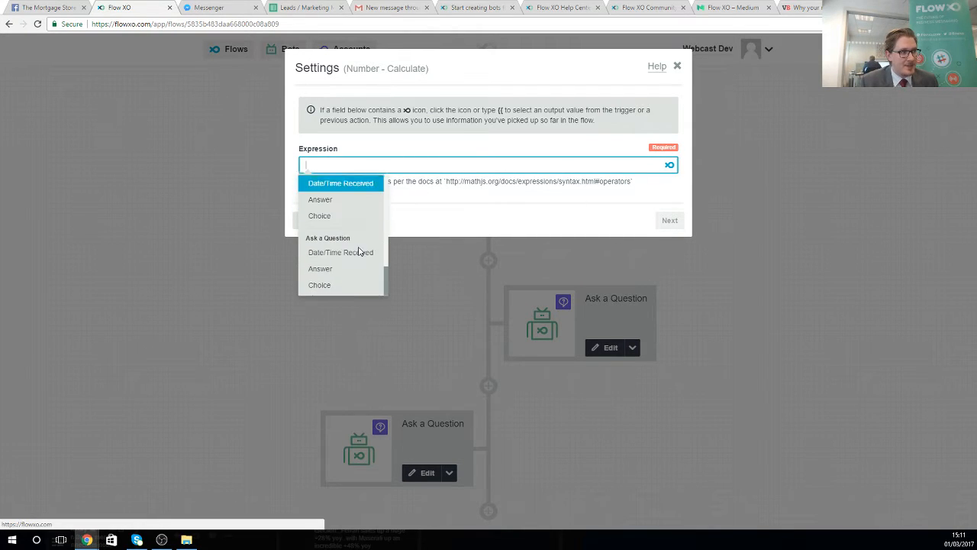
{"action": "left_click", "coordinate": [326, 273]}
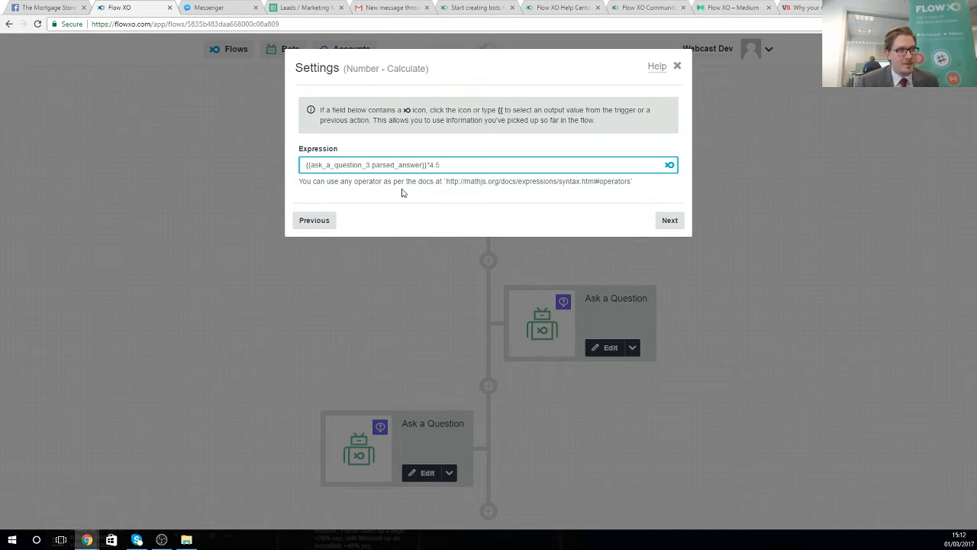
{"action": "left_click", "coordinate": [669, 220]}
{"action": "left_click", "coordinate": [669, 212]}
{"action": "left_click", "coordinate": [670, 212]}
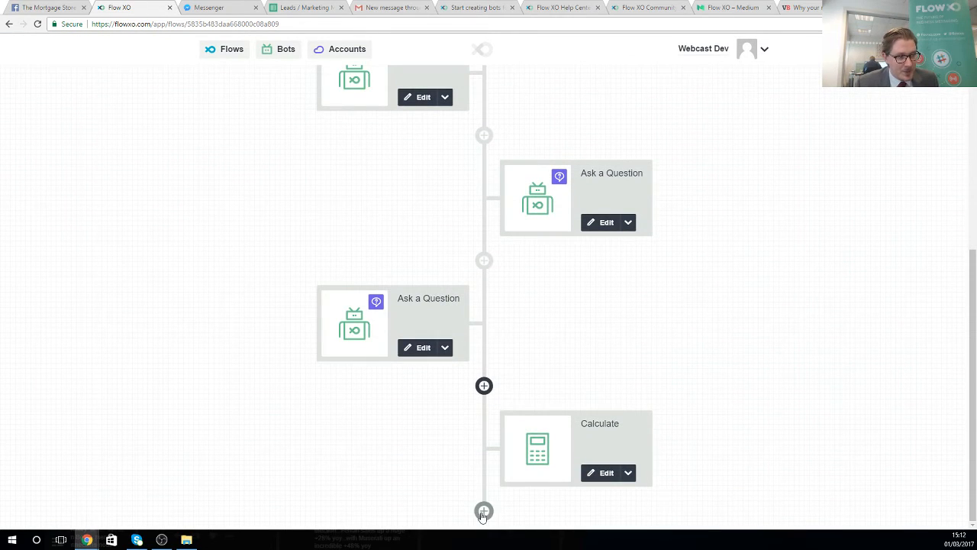
{"action": "left_click", "coordinate": [483, 512]}
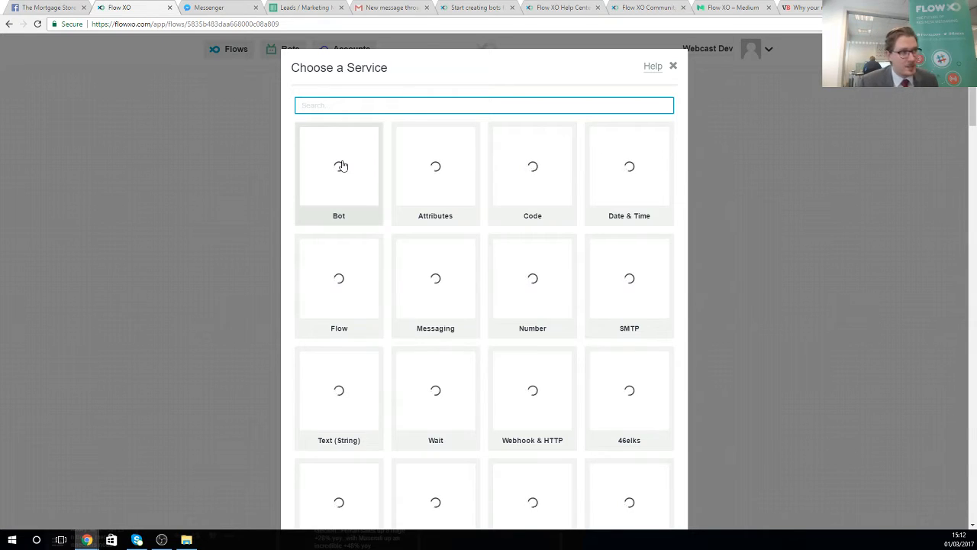
- Start a Send a Message step with the pasted mortgage text, deleting the {{Result Of Number}} placeholder
{"action": "left_click", "coordinate": [341, 166]}
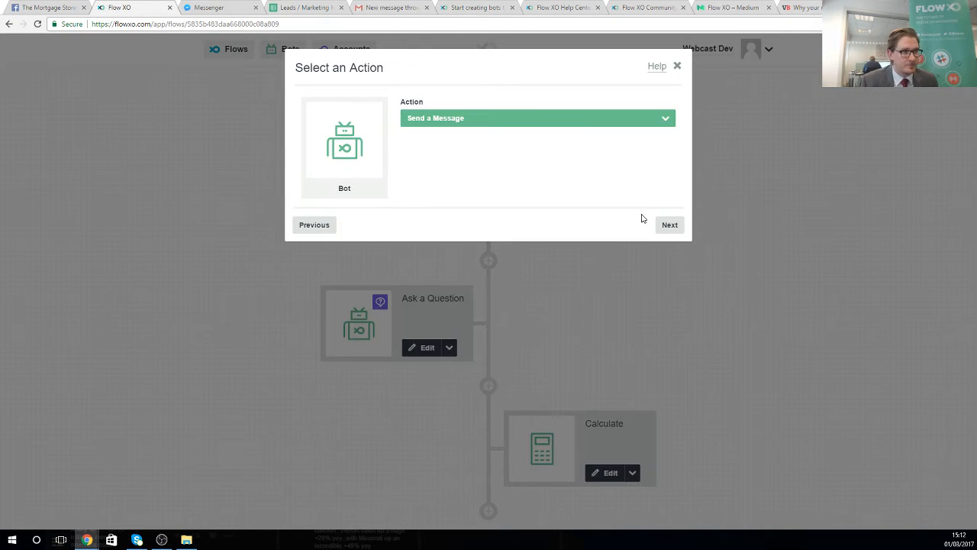
{"action": "left_click", "coordinate": [668, 224]}
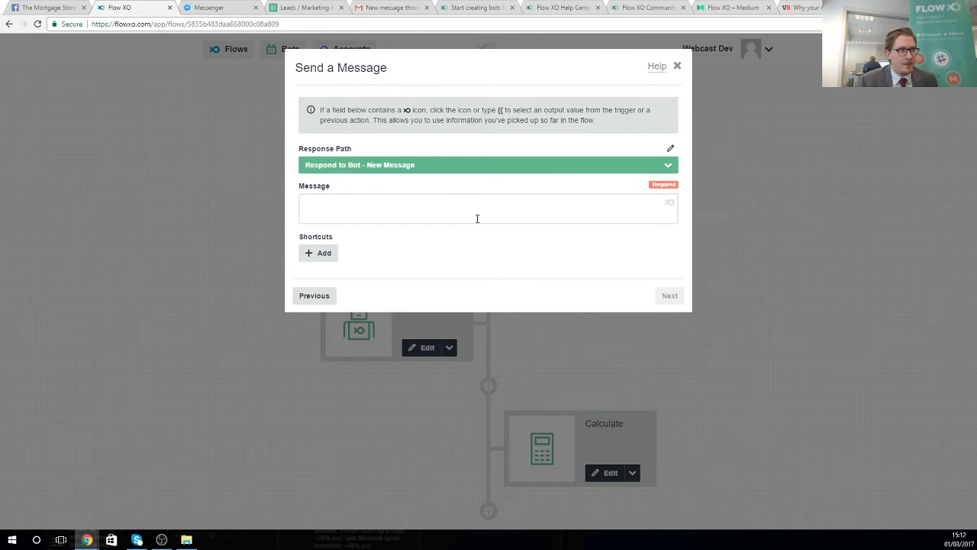
{"action": "right_click", "coordinate": [394, 207]}
{"action": "left_click", "coordinate": [432, 264]}
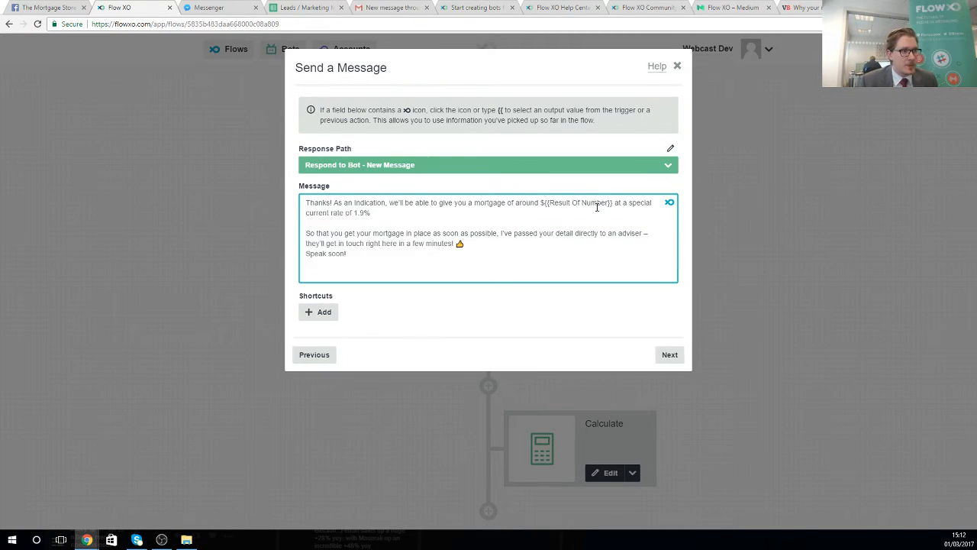
{"action": "left_click_drag", "start_coordinate": [543, 202], "coordinate": [614, 204]}
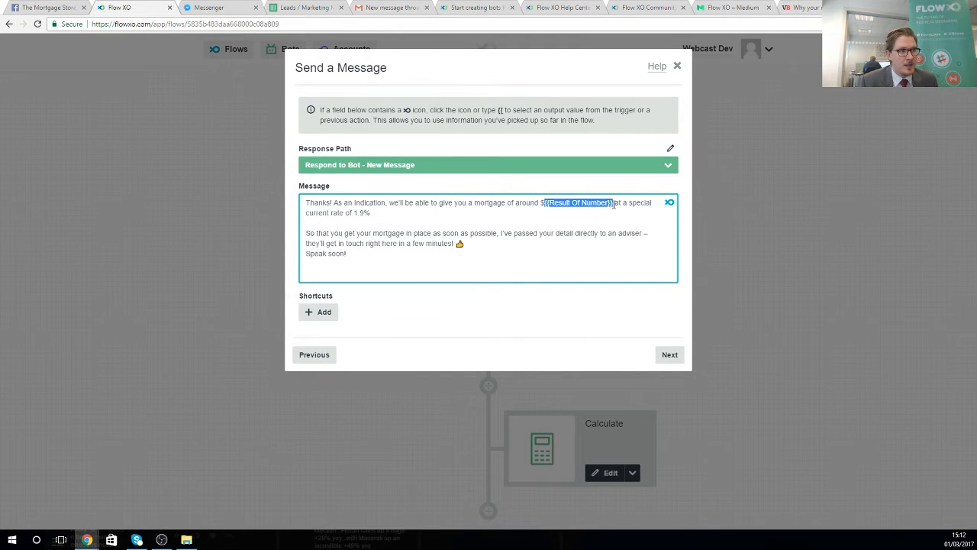
{"action": "key", "text": "BackSpace"}
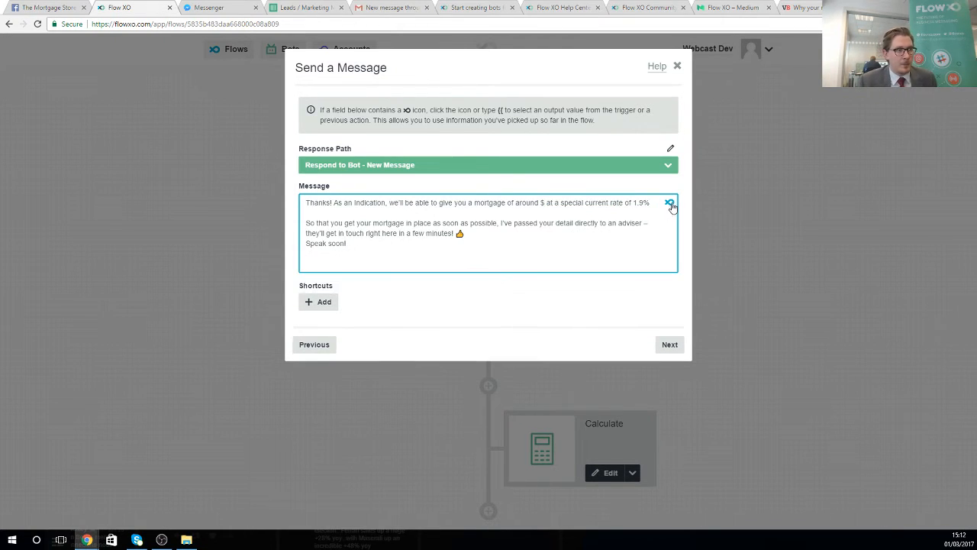
- Insert the Calculate Result after the dollar sign and save the message step
{"action": "left_click", "coordinate": [670, 204]}
{"action": "scroll", "coordinate": [582, 282], "scroll_direction": "down", "scroll_amount": 8}
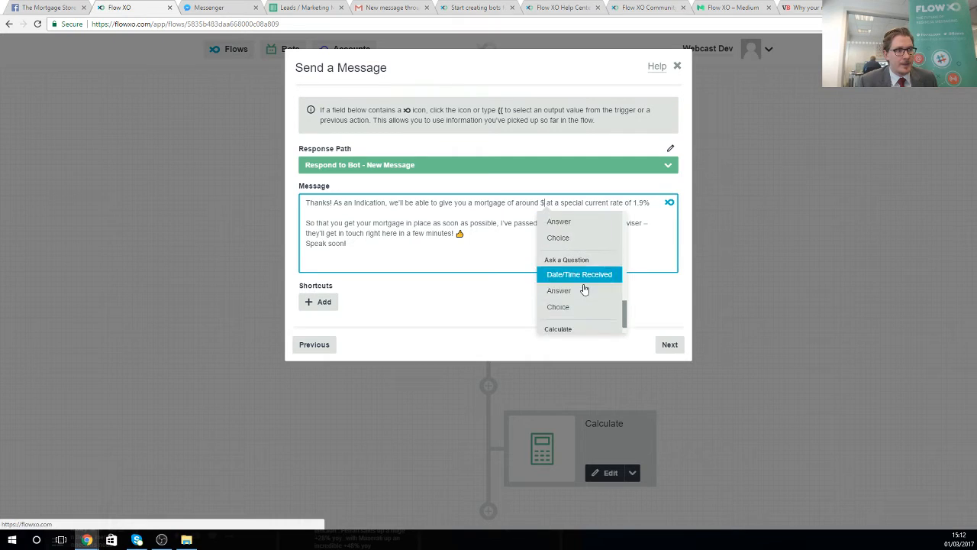
{"action": "scroll", "coordinate": [569, 321], "scroll_direction": "down", "scroll_amount": 2}
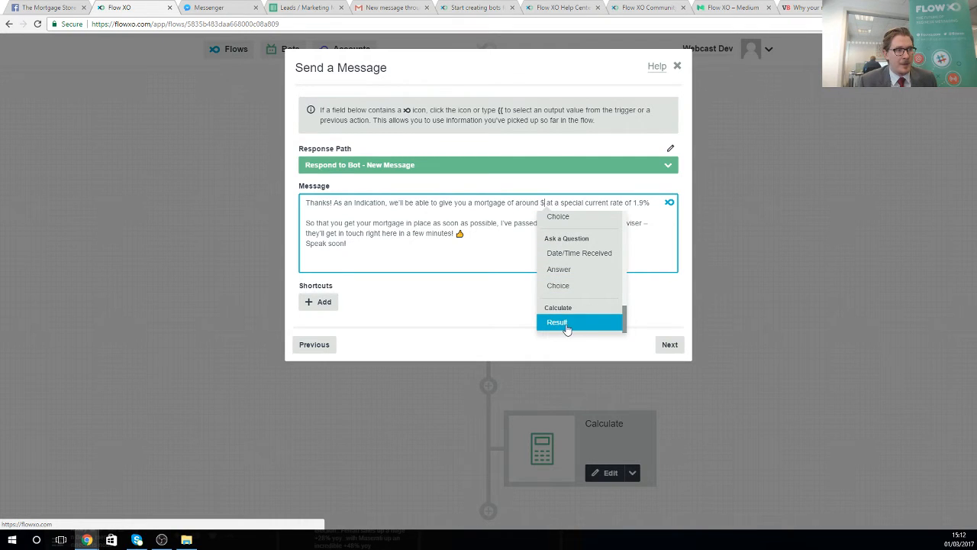
{"action": "left_click", "coordinate": [567, 324]}
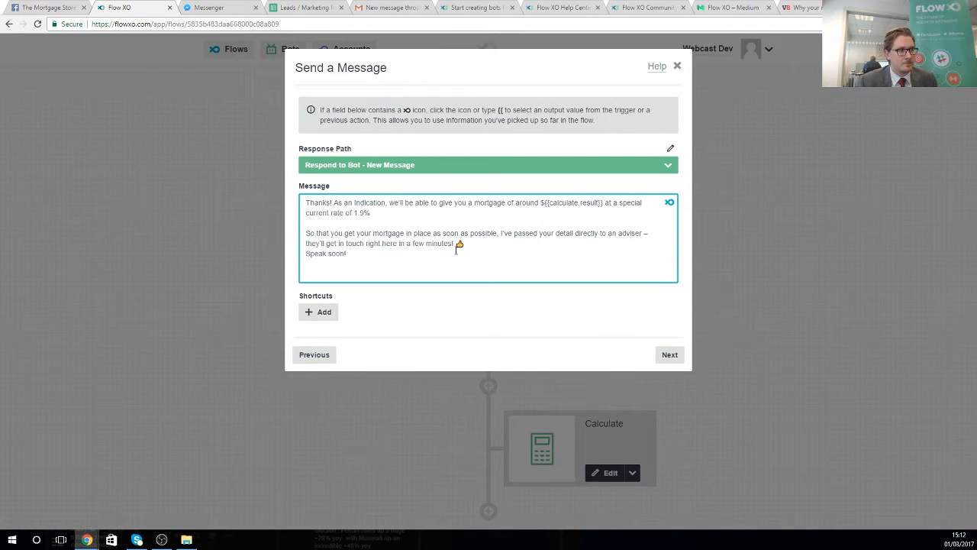
{"action": "left_click", "coordinate": [670, 355]}
{"action": "left_click", "coordinate": [676, 212]}
{"action": "left_click", "coordinate": [669, 211]}
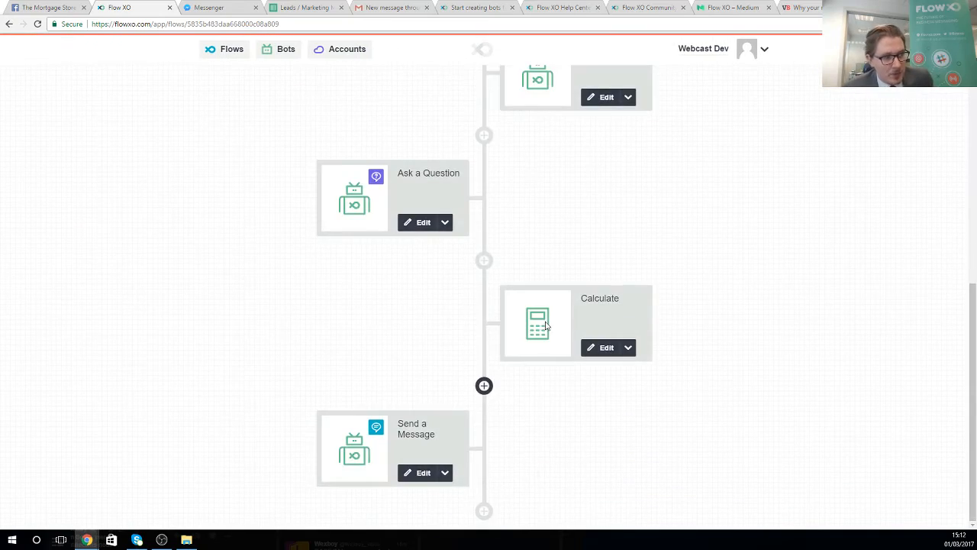
- Add a Google Sheets Add a Row step using the already connected account
{"action": "left_click", "coordinate": [477, 513]}
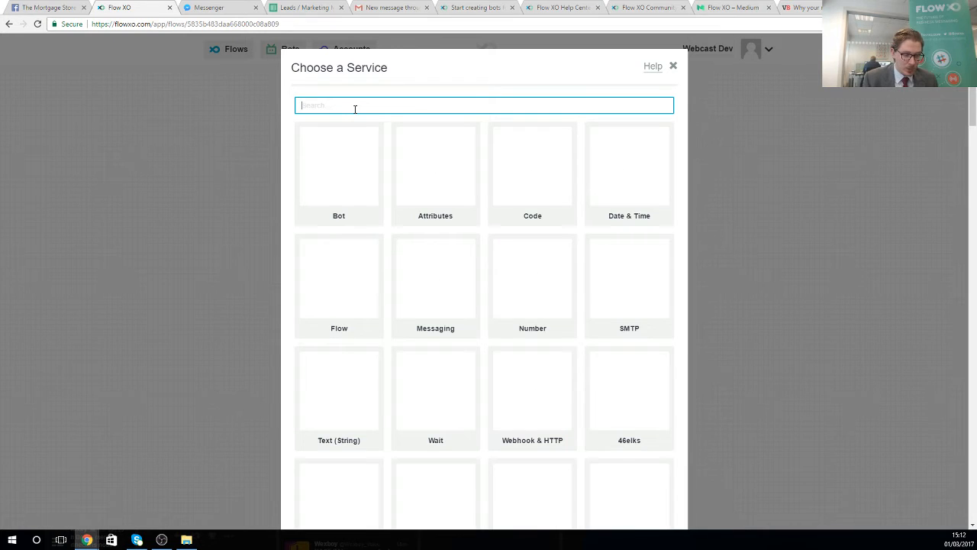
{"action": "type", "text": "google"}
{"action": "left_click", "coordinate": [664, 195]}
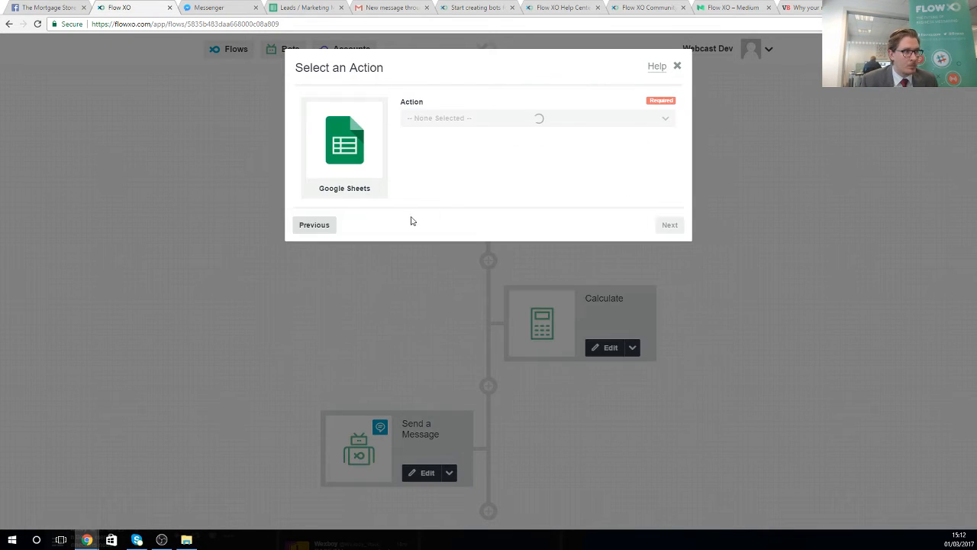
{"action": "left_click", "coordinate": [470, 119]}
{"action": "left_click", "coordinate": [451, 176]}
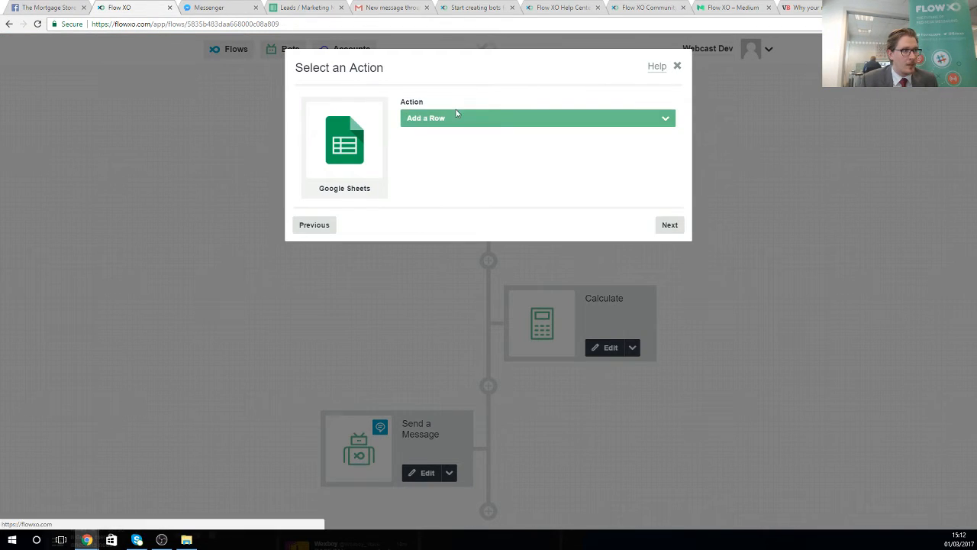
{"action": "left_click", "coordinate": [669, 225]}
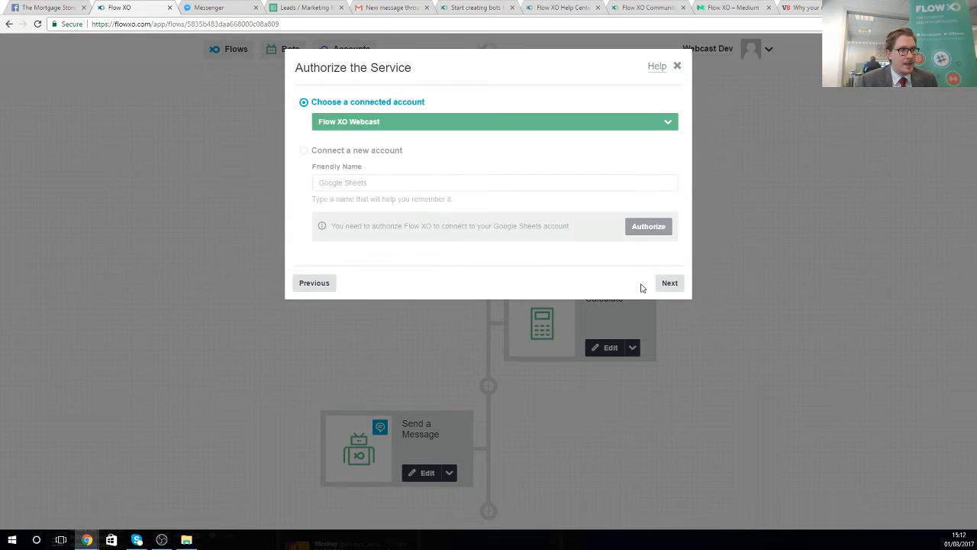
{"action": "left_click", "coordinate": [669, 283]}
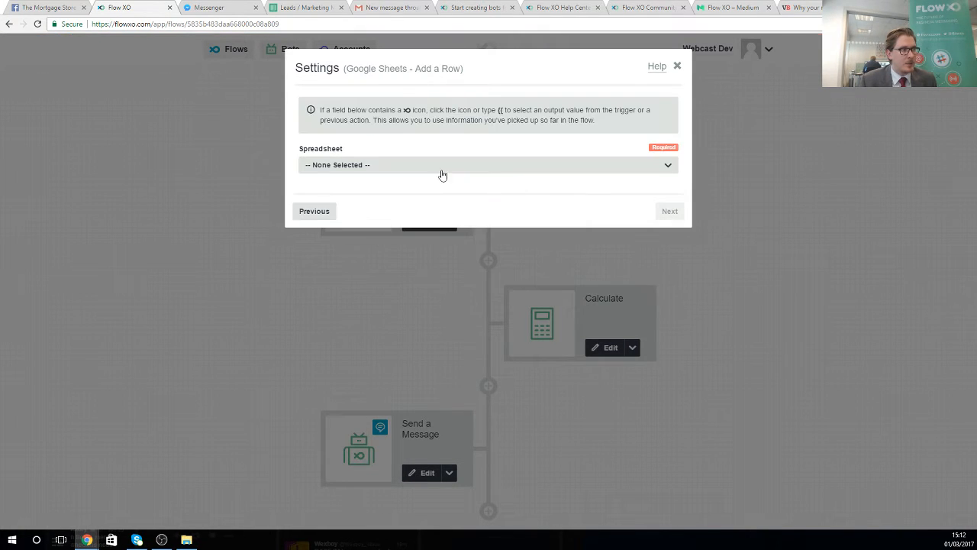
- Target the Leads / Marketing Messages spreadsheet and its New Customer worksheet
{"action": "left_click", "coordinate": [313, 7]}
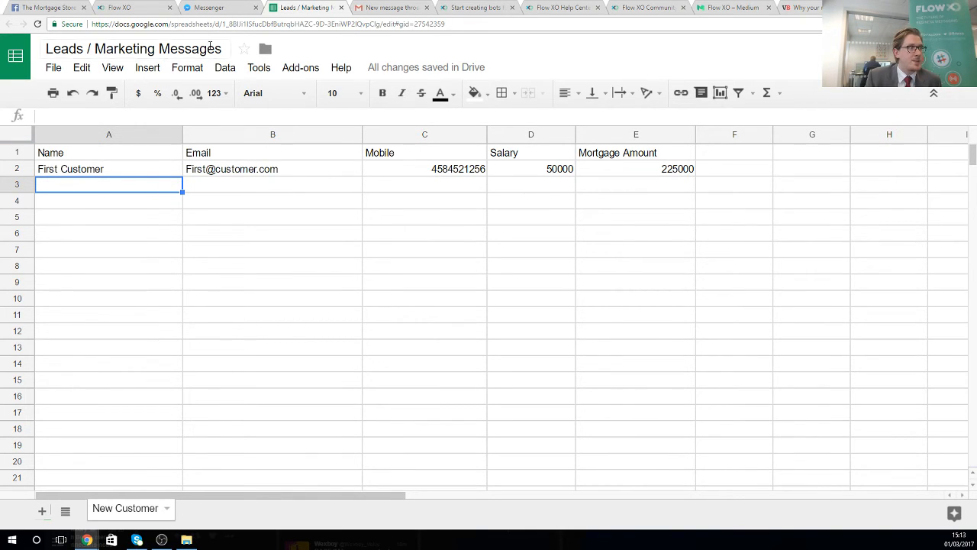
{"action": "left_click", "coordinate": [229, 8]}
{"action": "left_click", "coordinate": [101, 7]}
{"action": "left_click", "coordinate": [417, 164]}
{"action": "left_click", "coordinate": [340, 208]}
{"action": "left_click", "coordinate": [355, 202]}
{"action": "left_click", "coordinate": [356, 247]}
{"action": "left_click_drag", "start_coordinate": [304, 224], "coordinate": [318, 224]}
- Map the Name column to the bot user's name
{"action": "left_click_drag", "start_coordinate": [303, 261], "coordinate": [315, 262]}
{"action": "left_click_drag", "start_coordinate": [305, 298], "coordinate": [313, 299]}
{"action": "left_click_drag", "start_coordinate": [305, 336], "coordinate": [315, 338]}
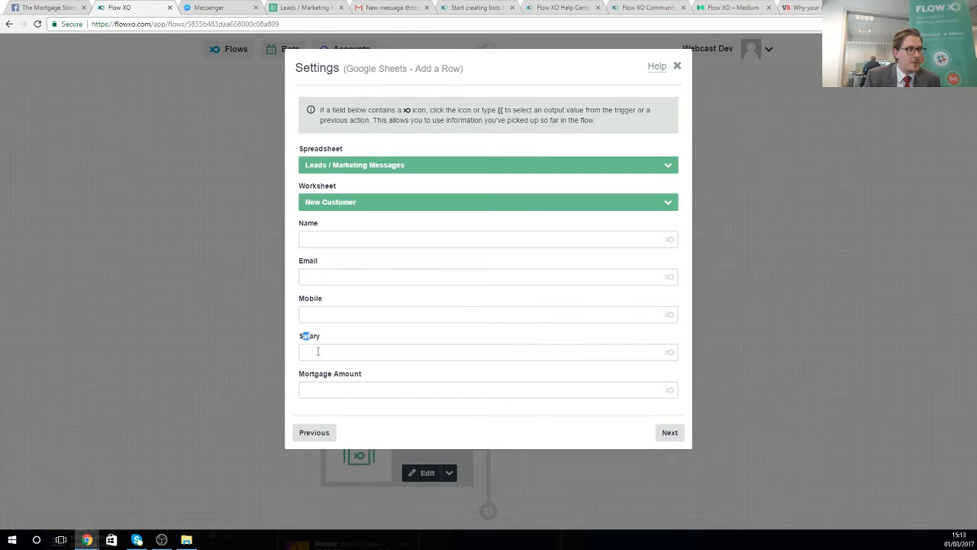
{"action": "left_click_drag", "start_coordinate": [309, 374], "coordinate": [319, 374]}
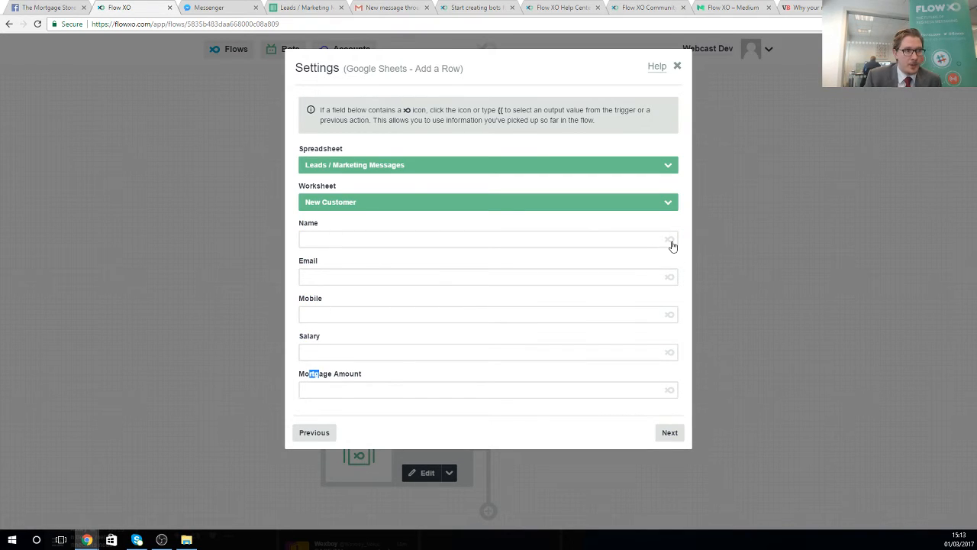
{"action": "left_click", "coordinate": [492, 260]}
{"action": "left_click", "coordinate": [389, 239]}
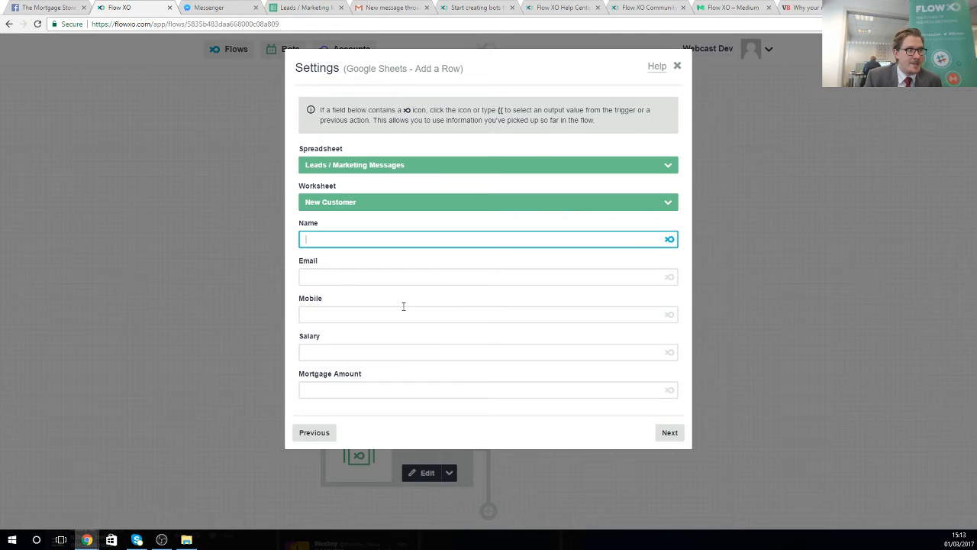
{"action": "left_click", "coordinate": [669, 240]}
{"action": "scroll", "coordinate": [353, 312], "scroll_direction": "down", "scroll_amount": 2}
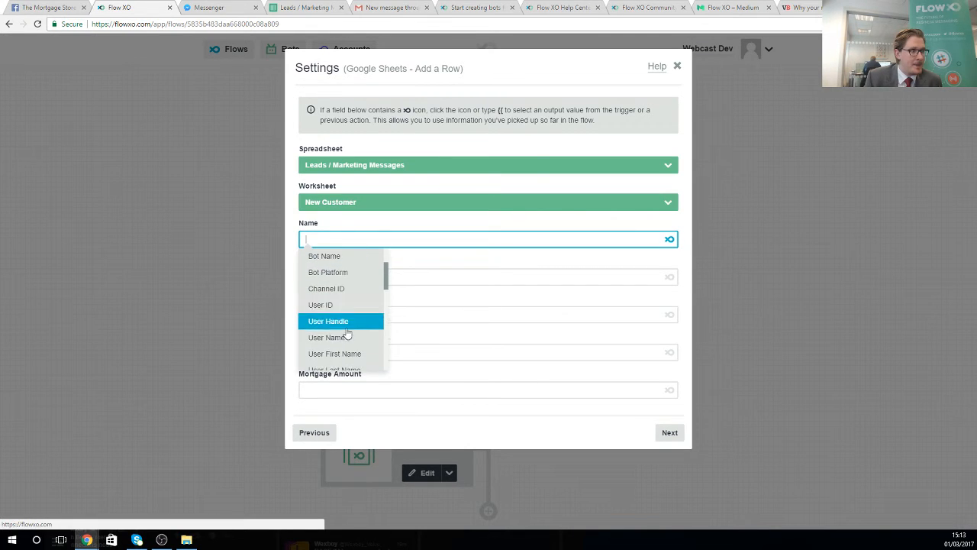
{"action": "left_click", "coordinate": [343, 337]}
- Map Email, Mobile and Salary to the answers of the three questions
{"action": "left_click", "coordinate": [351, 276]}
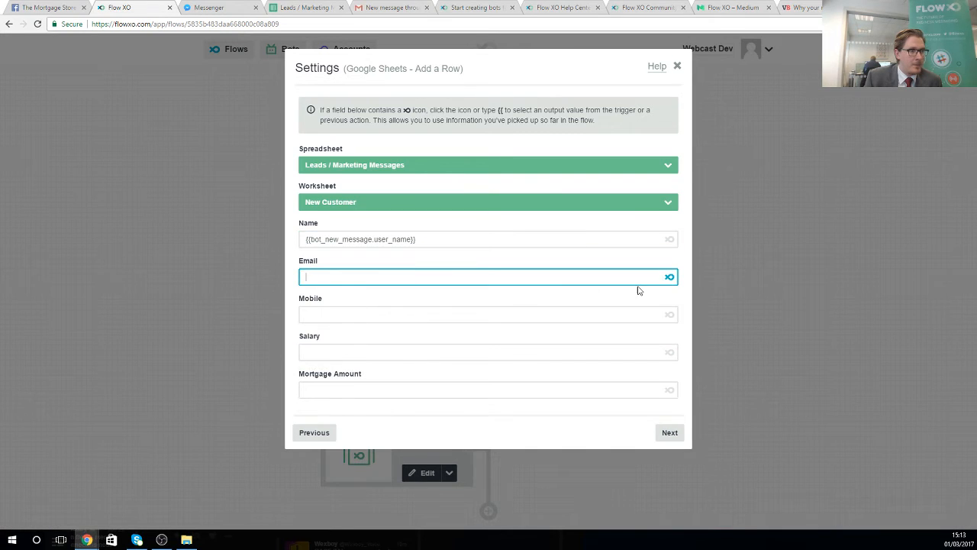
{"action": "left_click", "coordinate": [669, 276]}
{"action": "scroll", "coordinate": [366, 370], "scroll_direction": "down", "scroll_amount": 5}
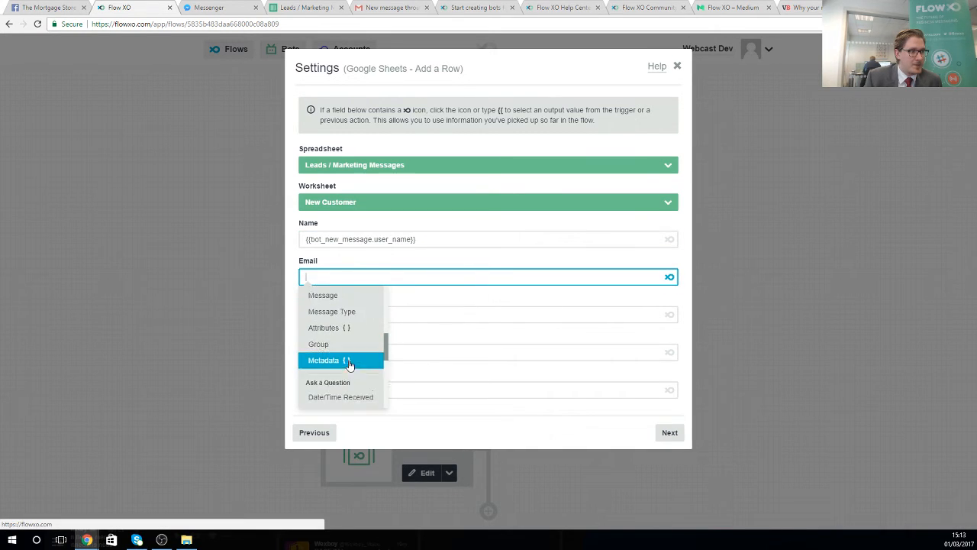
{"action": "left_click", "coordinate": [341, 393]}
{"action": "left_click", "coordinate": [355, 316]}
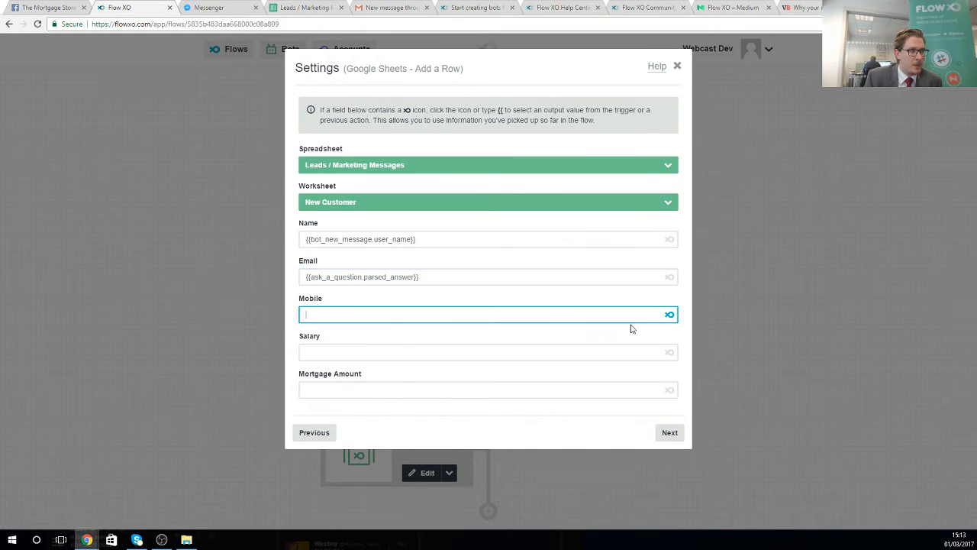
{"action": "left_click", "coordinate": [669, 314]}
{"action": "scroll", "coordinate": [335, 403], "scroll_direction": "down", "scroll_amount": 6}
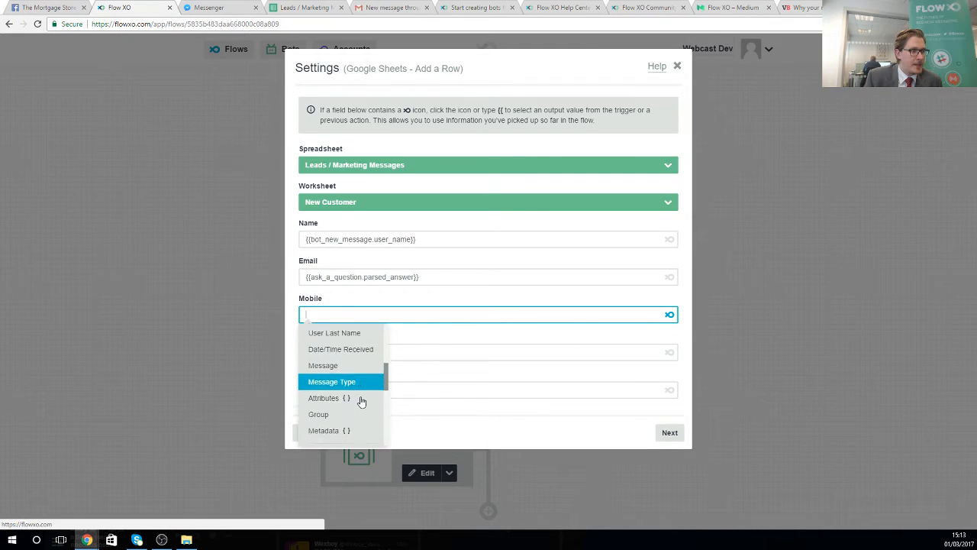
{"action": "left_click", "coordinate": [340, 398]}
{"action": "left_click", "coordinate": [545, 353]}
{"action": "left_click", "coordinate": [669, 352]}
{"action": "scroll", "coordinate": [351, 415], "scroll_direction": "down", "scroll_amount": 8}
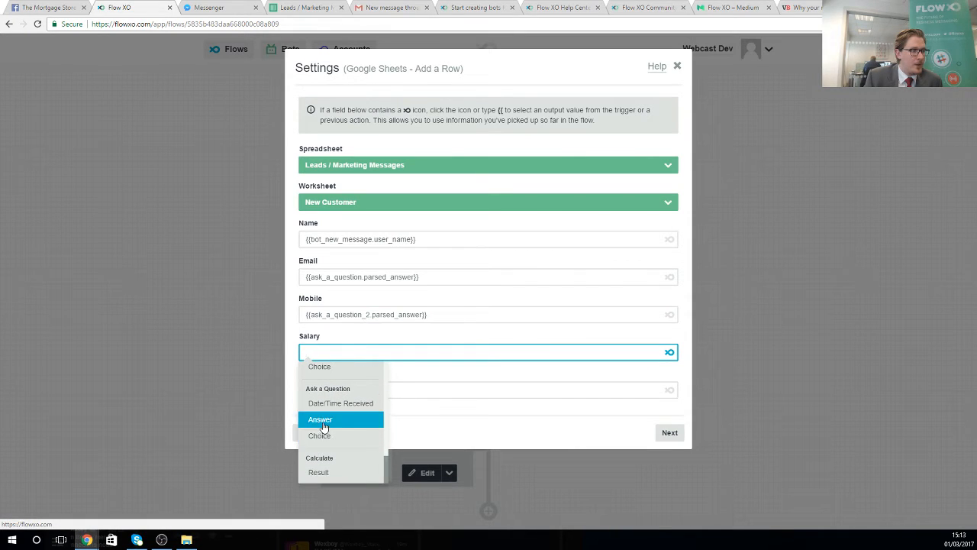
{"action": "left_click", "coordinate": [333, 419]}
- Map Mortgage Amount to the Calculate result and save the Add a Row step
{"action": "left_click", "coordinate": [353, 393]}
{"action": "left_click", "coordinate": [670, 390]}
{"action": "scroll", "coordinate": [392, 448], "scroll_direction": "down", "scroll_amount": 8}
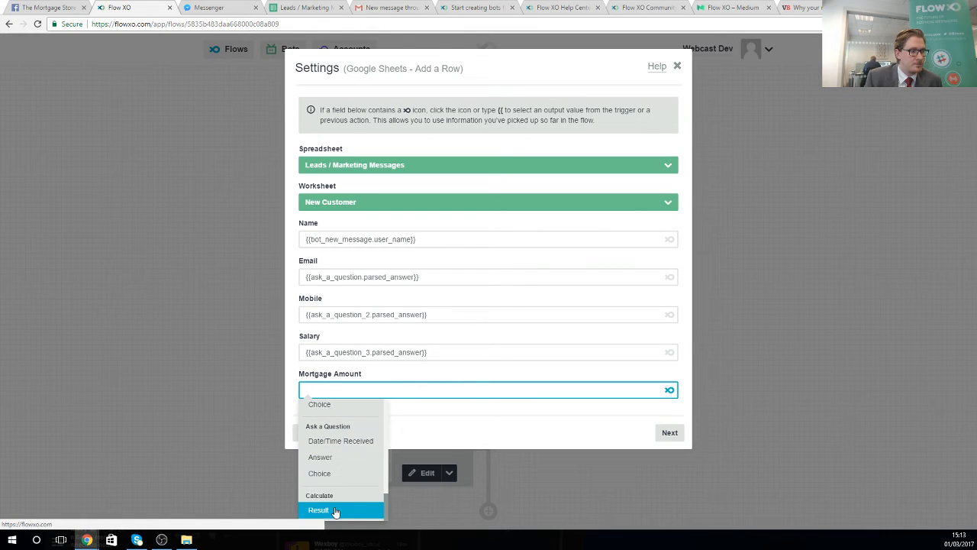
{"action": "left_click", "coordinate": [336, 511]}
{"action": "left_click", "coordinate": [663, 433]}
{"action": "left_click", "coordinate": [670, 213]}
{"action": "left_click", "coordinate": [673, 213]}
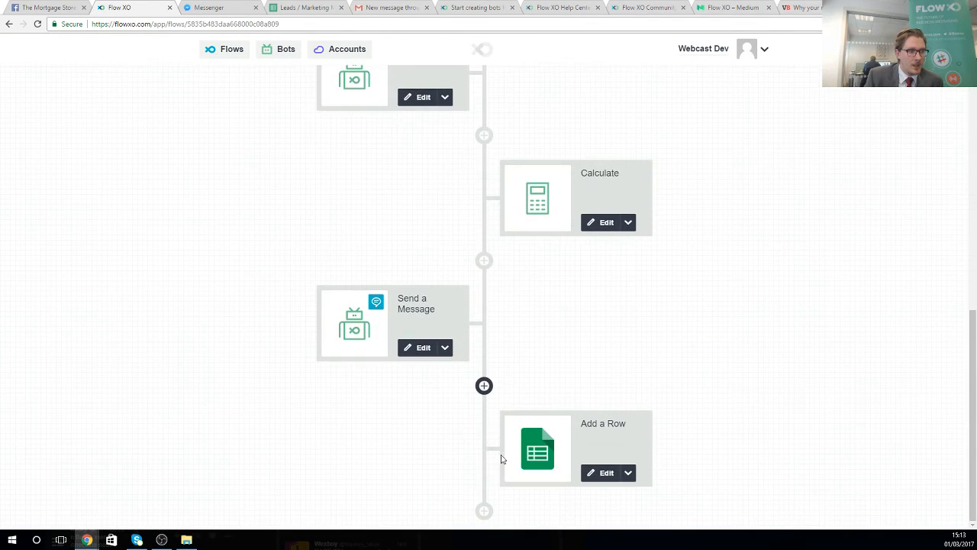
- Add a Messaging step with Send Message to Email at the end of the flow, then view the VentureBeat article
{"action": "left_click", "coordinate": [483, 512]}
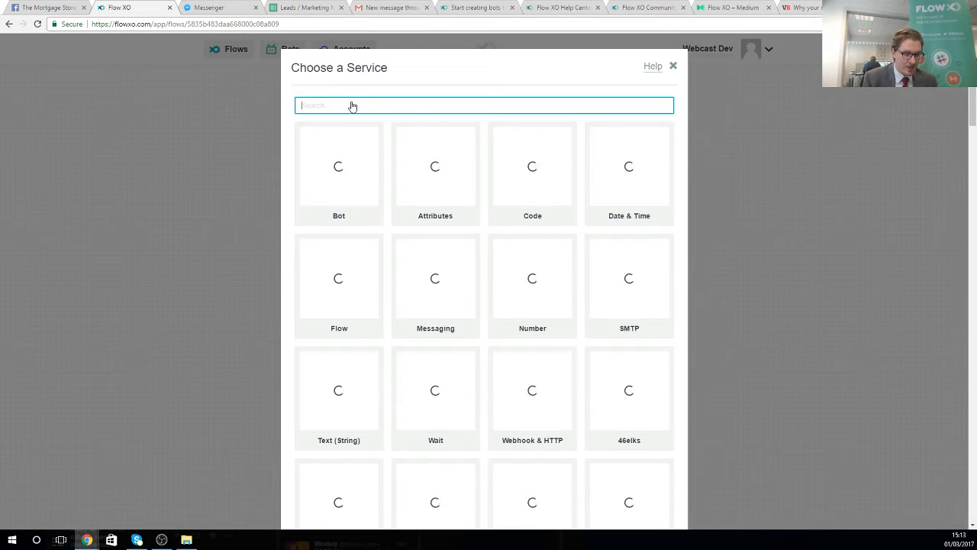
{"action": "type", "text": "messag"}
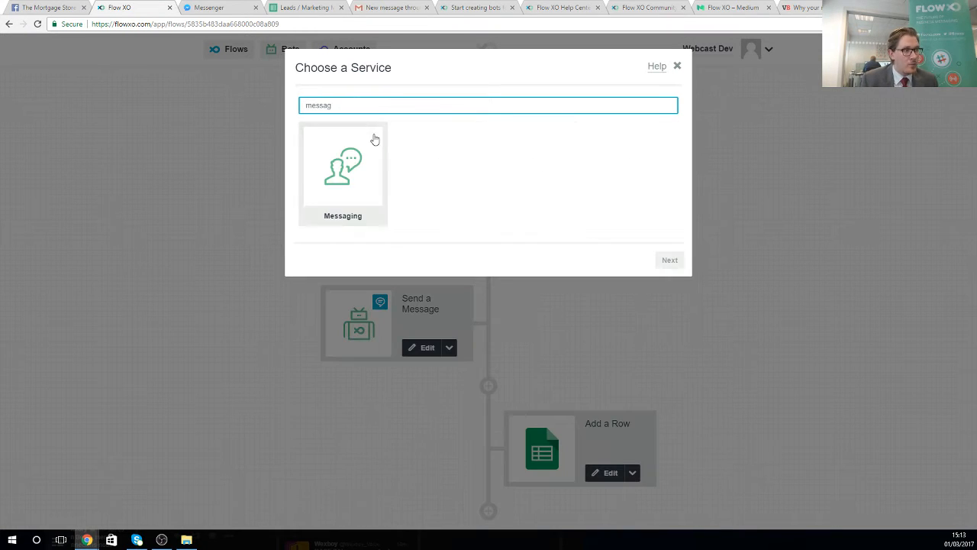
{"action": "left_click", "coordinate": [360, 135]}
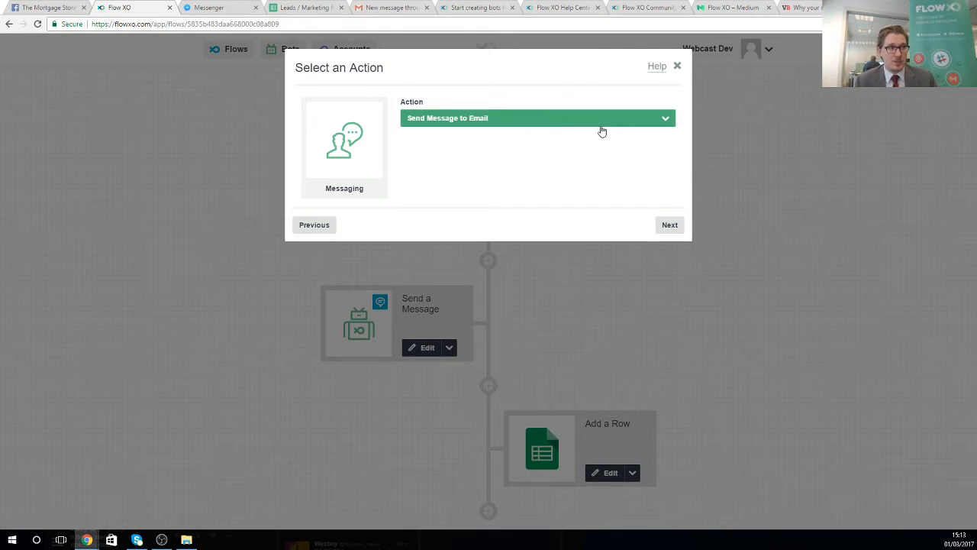
{"action": "left_click", "coordinate": [818, 7]}
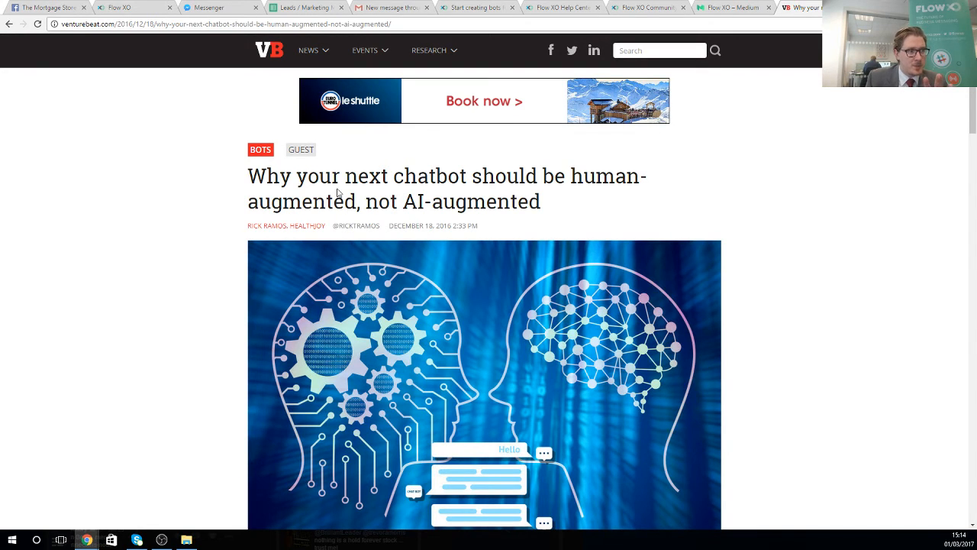
- Read through the VentureBeat article on human-augmented chatbots
{"action": "scroll", "coordinate": [337, 191], "scroll_direction": "down", "scroll_amount": 1}
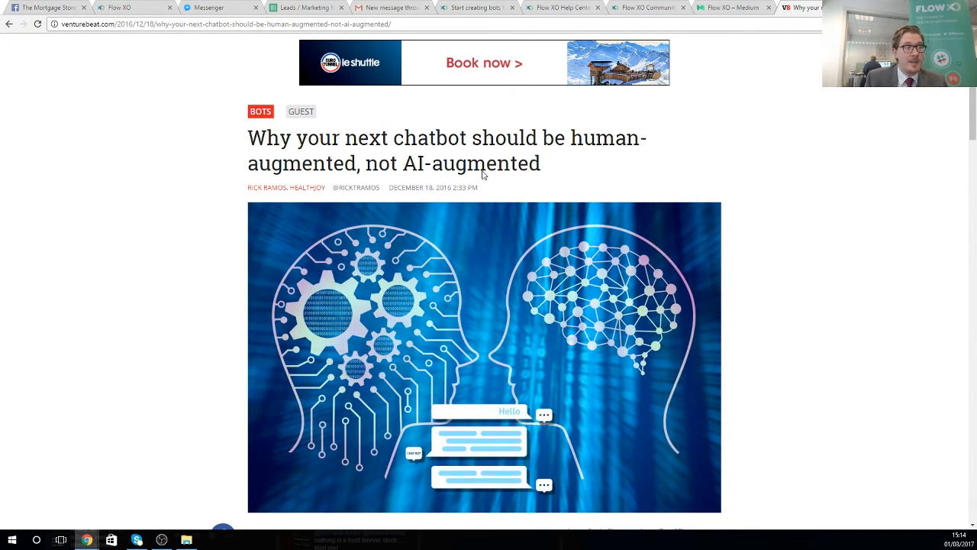
{"action": "scroll", "coordinate": [467, 238], "scroll_direction": "down", "scroll_amount": 8}
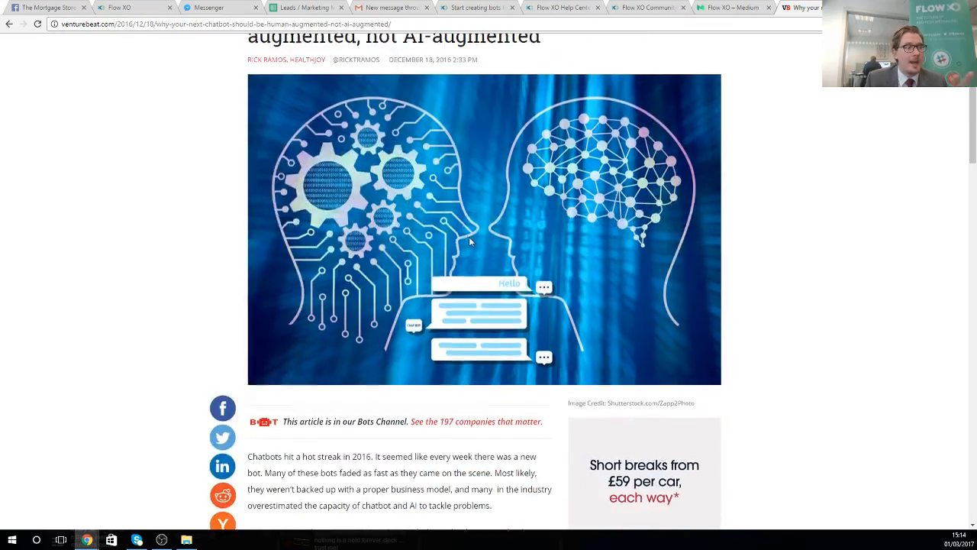
{"action": "scroll", "coordinate": [484, 290], "scroll_direction": "down", "scroll_amount": 2}
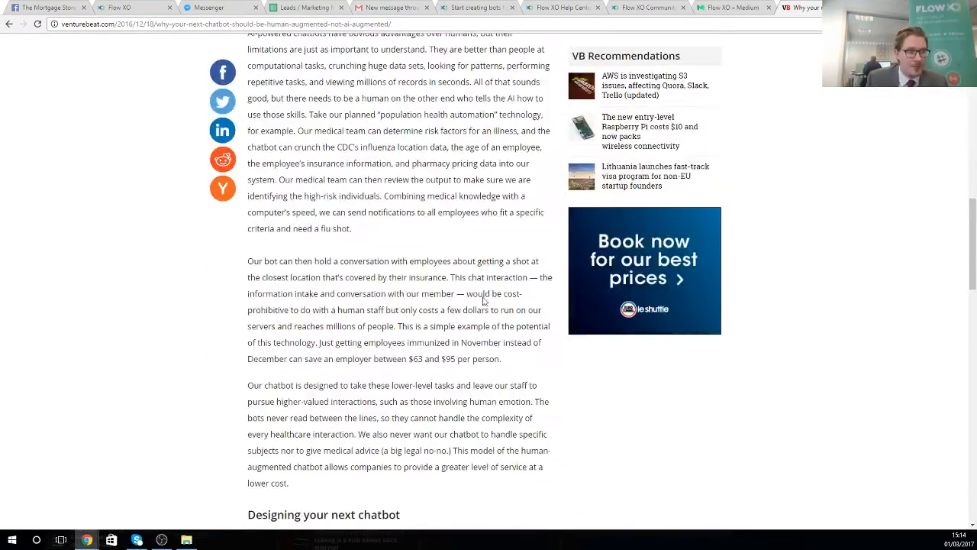
{"action": "scroll", "coordinate": [484, 290], "scroll_direction": "up", "scroll_amount": 5}
- Browse the Flow XO blog post list on Medium
{"action": "left_click", "coordinate": [709, 6]}
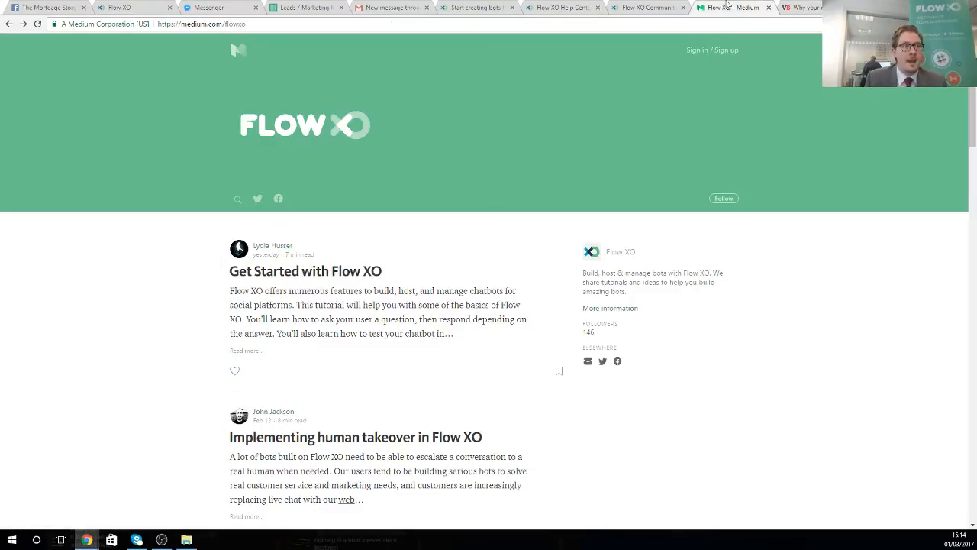
{"action": "scroll", "coordinate": [306, 302], "scroll_direction": "down", "scroll_amount": 2}
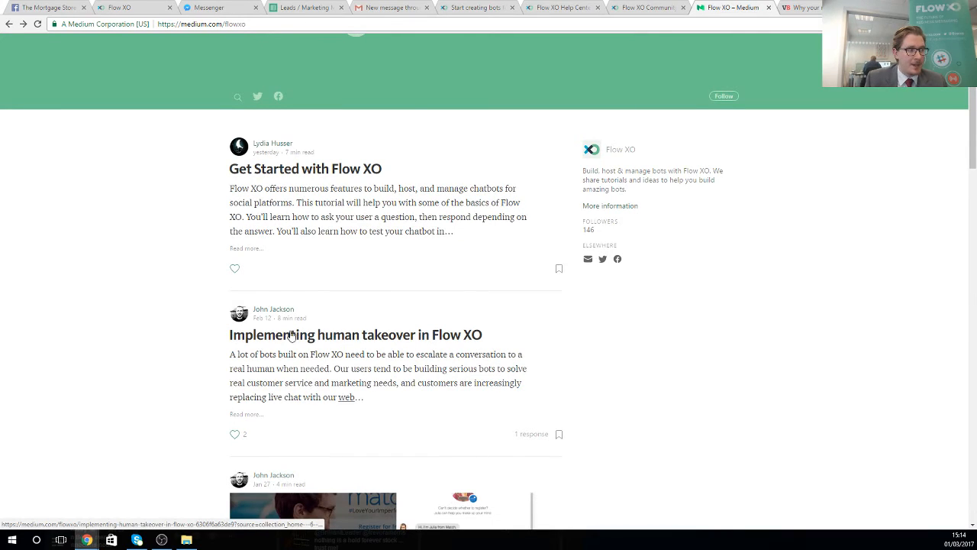
{"action": "scroll", "coordinate": [341, 226], "scroll_direction": "down", "scroll_amount": 2}
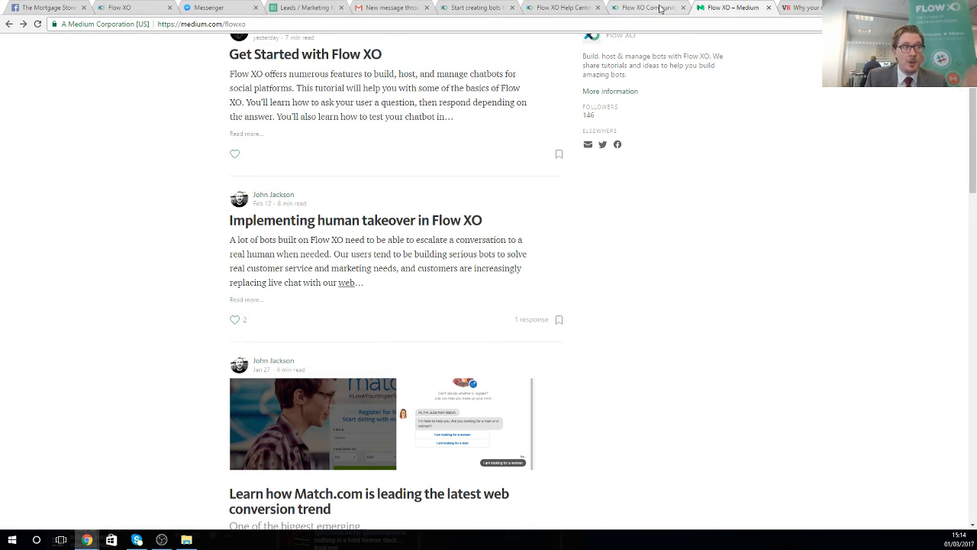
- Give the Send Message to Email step the webcast inbox as recipient and subject 'A New Hot Lead'
{"action": "left_click", "coordinate": [141, 9]}
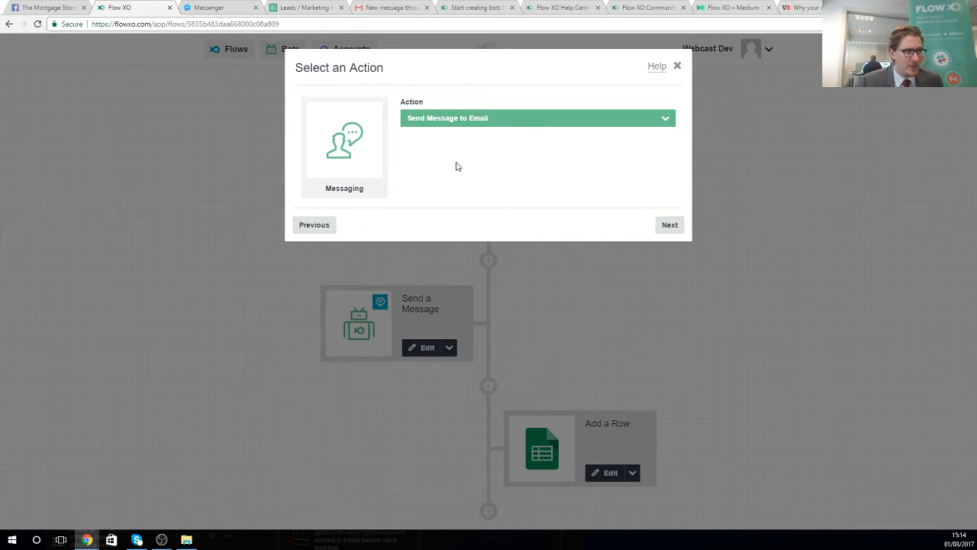
{"action": "left_click", "coordinate": [666, 223]}
{"action": "left_click", "coordinate": [375, 203]}
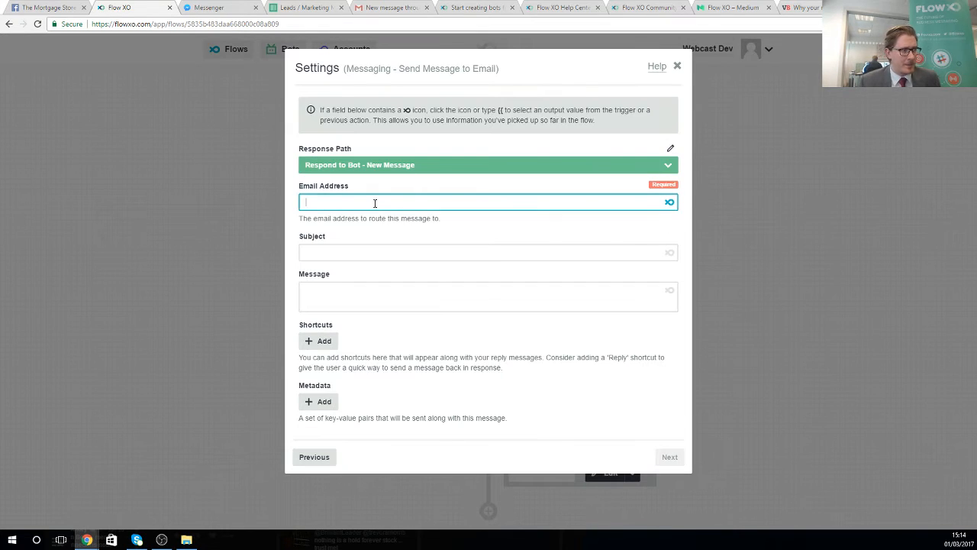
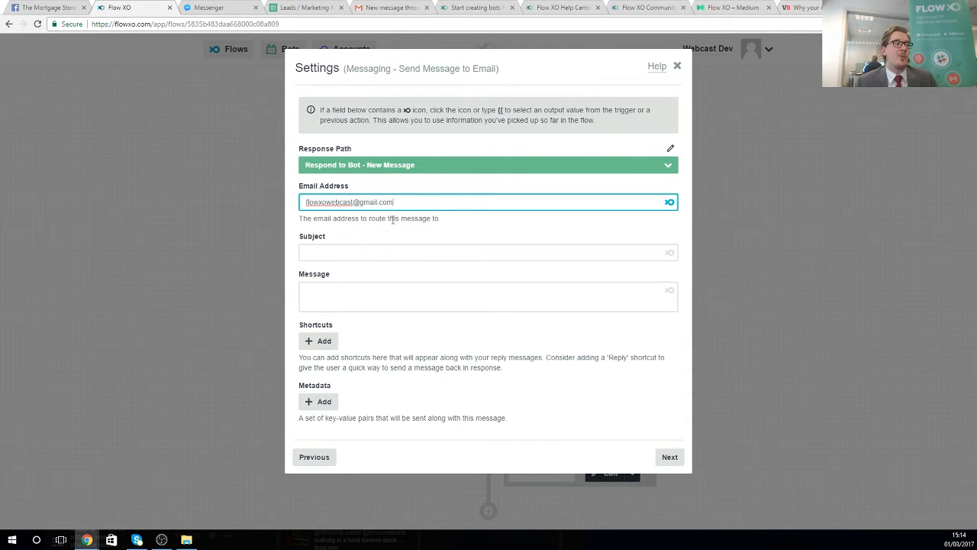
{"action": "left_click", "coordinate": [360, 251]}
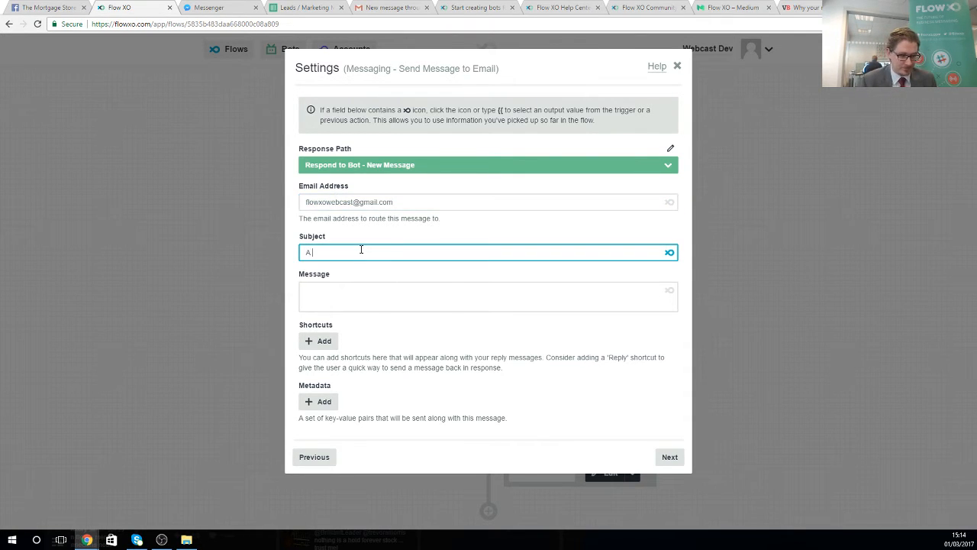
{"action": "type", "text": "A New Hot Lead"}
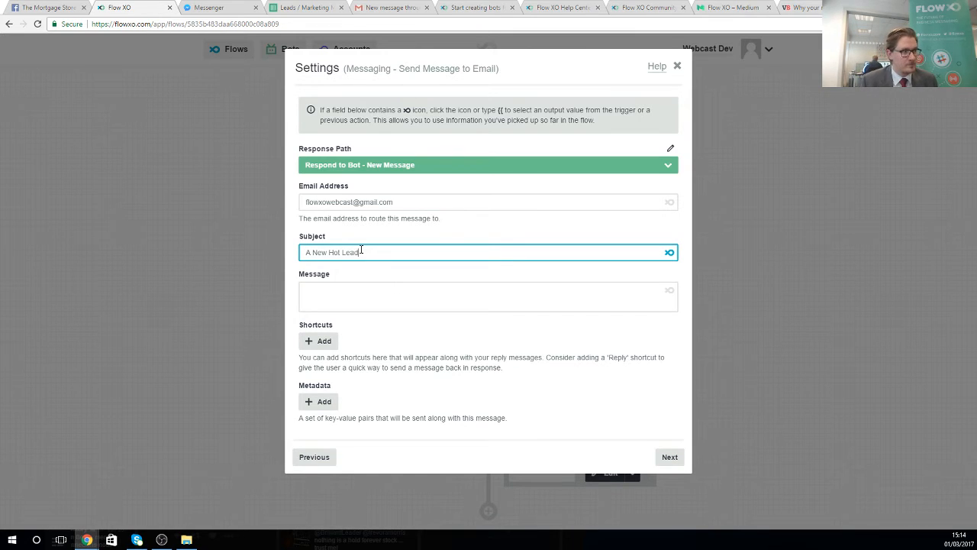
{"action": "left_click", "coordinate": [371, 297]}
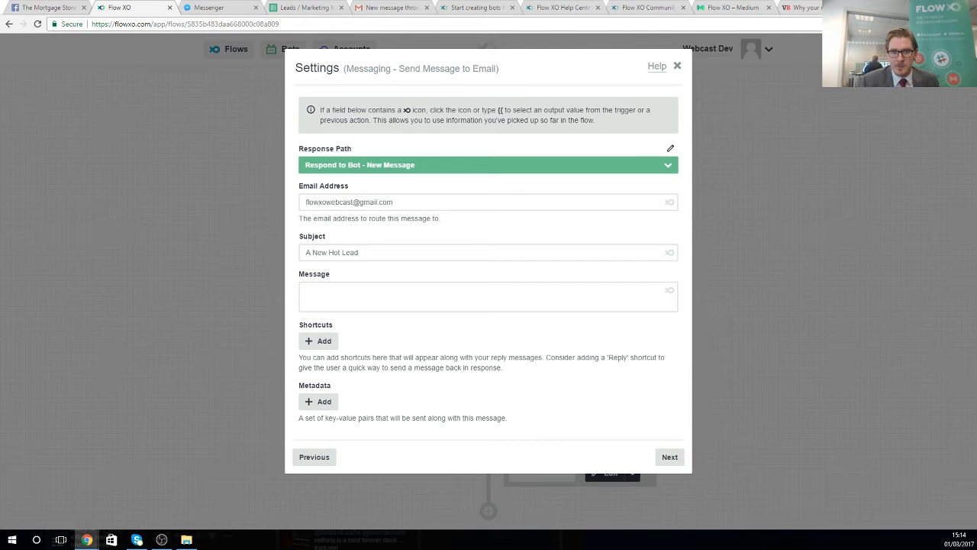
- Paste the new-lead template into the message and insert the bot user's name after Name:
{"action": "right_click", "coordinate": [447, 287]}
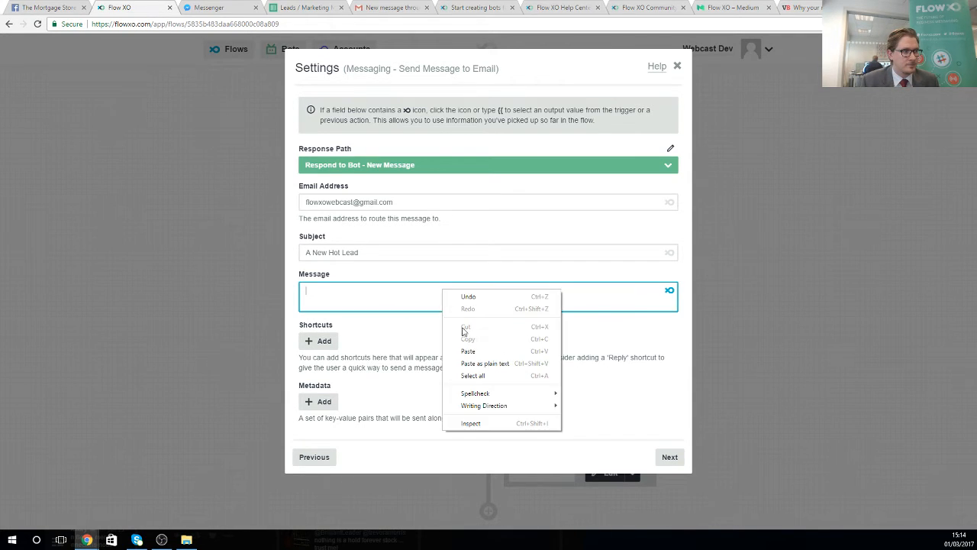
{"action": "left_click", "coordinate": [477, 350]}
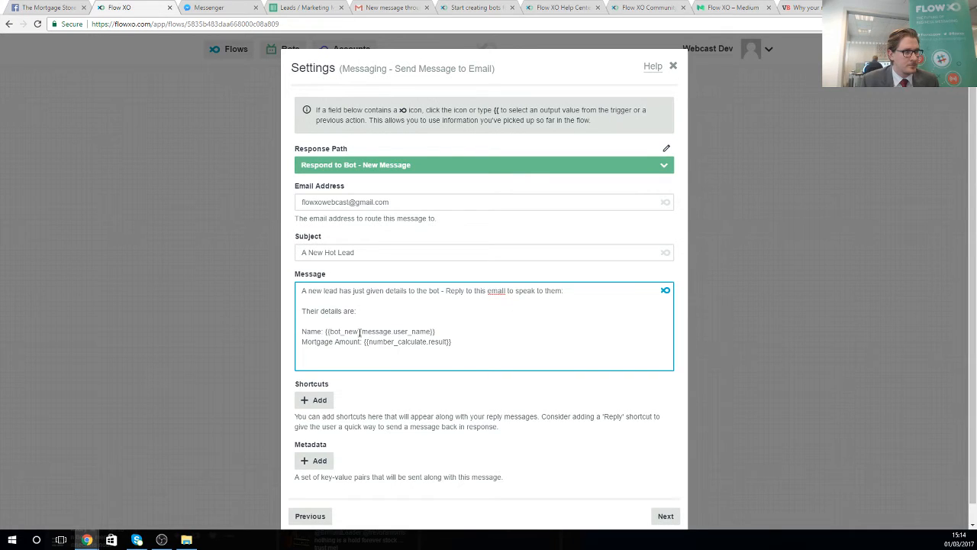
{"action": "left_click_drag", "start_coordinate": [325, 332], "coordinate": [450, 328]}
{"action": "key", "text": "BackSpace"}
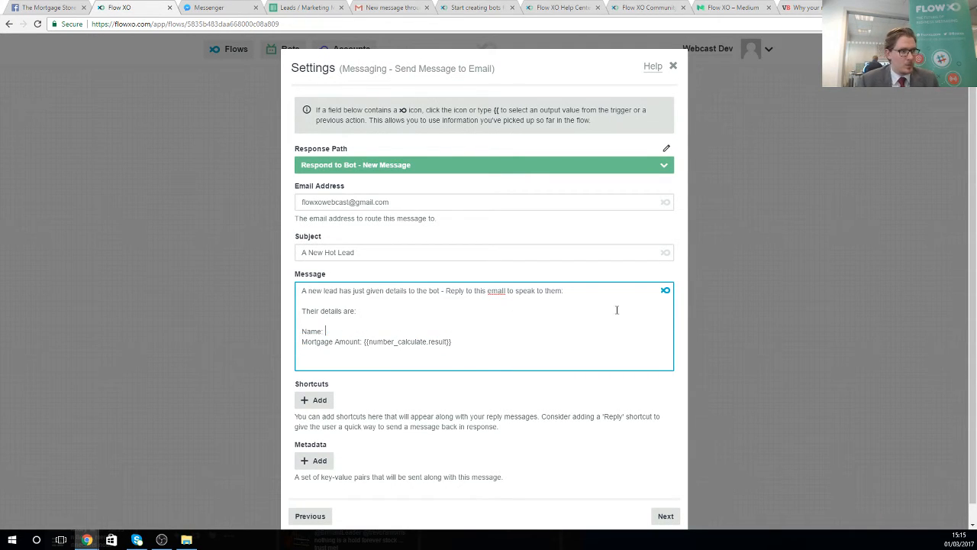
{"action": "left_click", "coordinate": [665, 290]}
{"action": "scroll", "coordinate": [367, 412], "scroll_direction": "down", "scroll_amount": 1}
{"action": "left_click", "coordinate": [371, 440]}
- Replace the mortgage amount placeholder with Calculate Result and save the email step
{"action": "left_click_drag", "start_coordinate": [364, 342], "coordinate": [447, 342]}
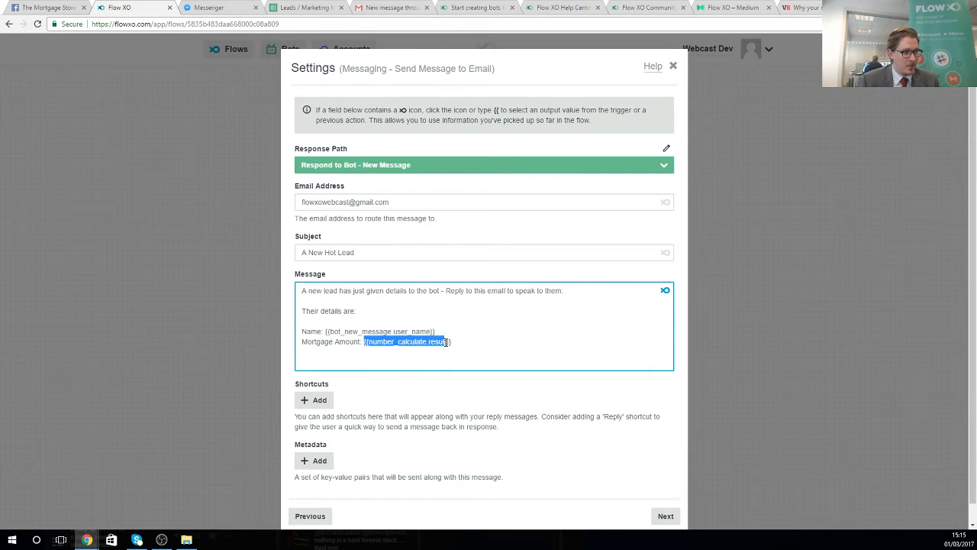
{"action": "key", "text": "BackSpace"}
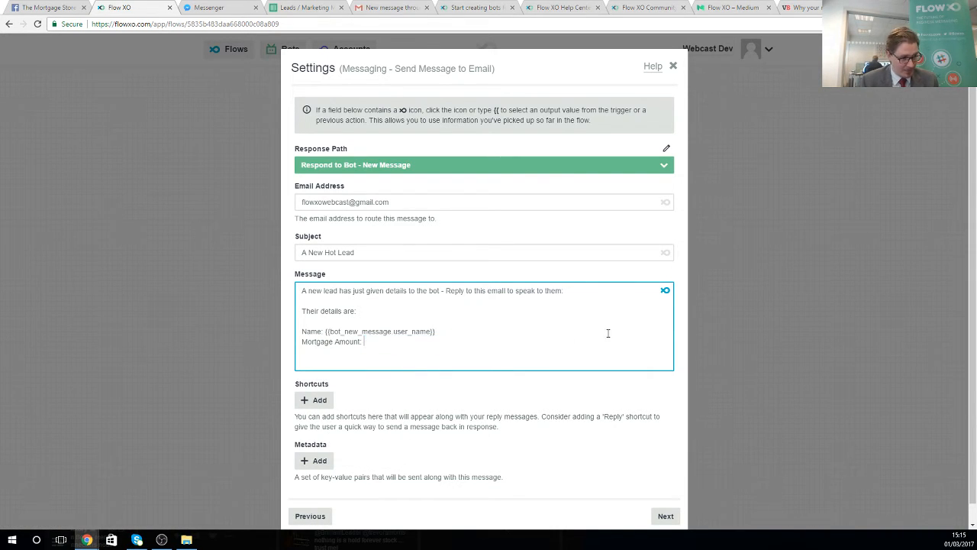
{"action": "left_click", "coordinate": [664, 290]}
{"action": "scroll", "coordinate": [365, 407], "scroll_direction": "down", "scroll_amount": 10}
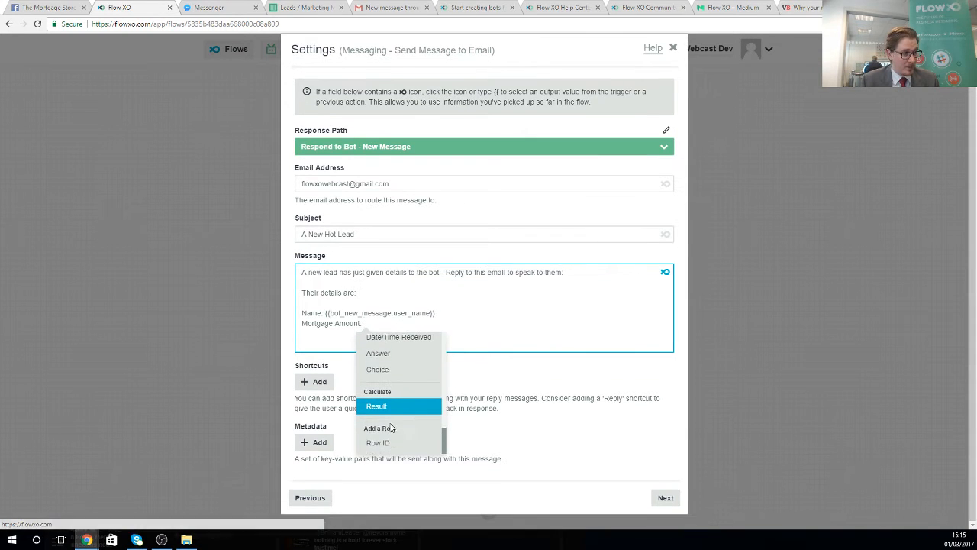
{"action": "left_click", "coordinate": [379, 407]}
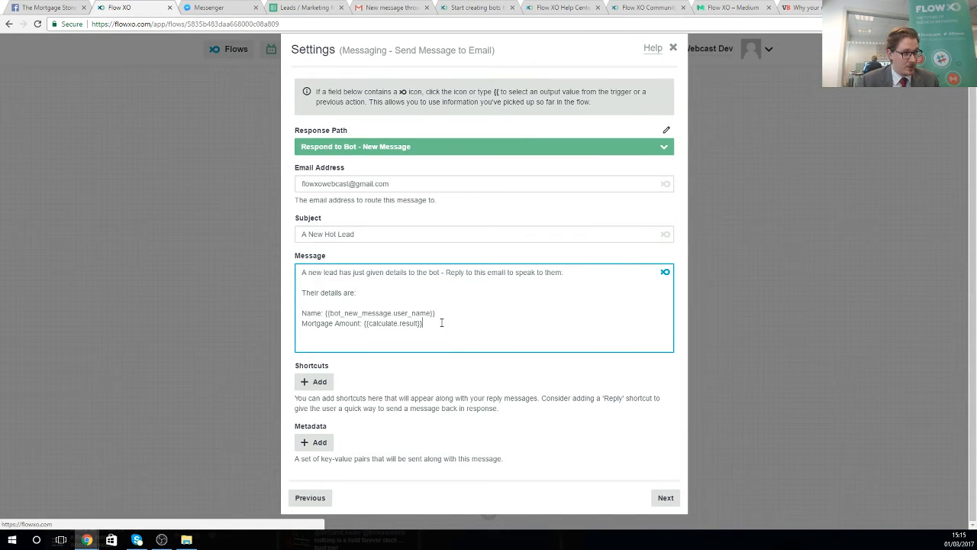
{"action": "left_click", "coordinate": [666, 497]}
{"action": "left_click", "coordinate": [675, 212]}
{"action": "left_click", "coordinate": [675, 211]}
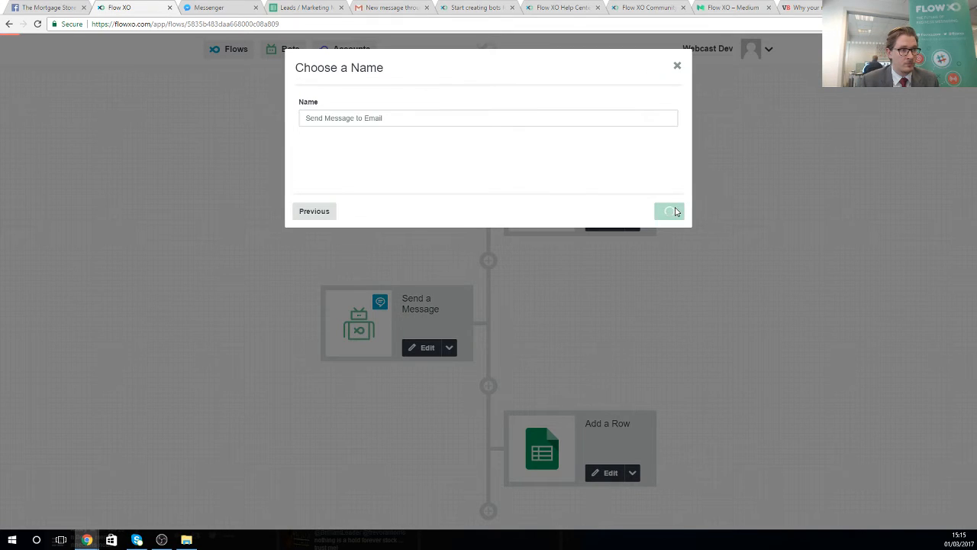
{"action": "scroll", "coordinate": [596, 315], "scroll_direction": "up", "scroll_amount": 8}
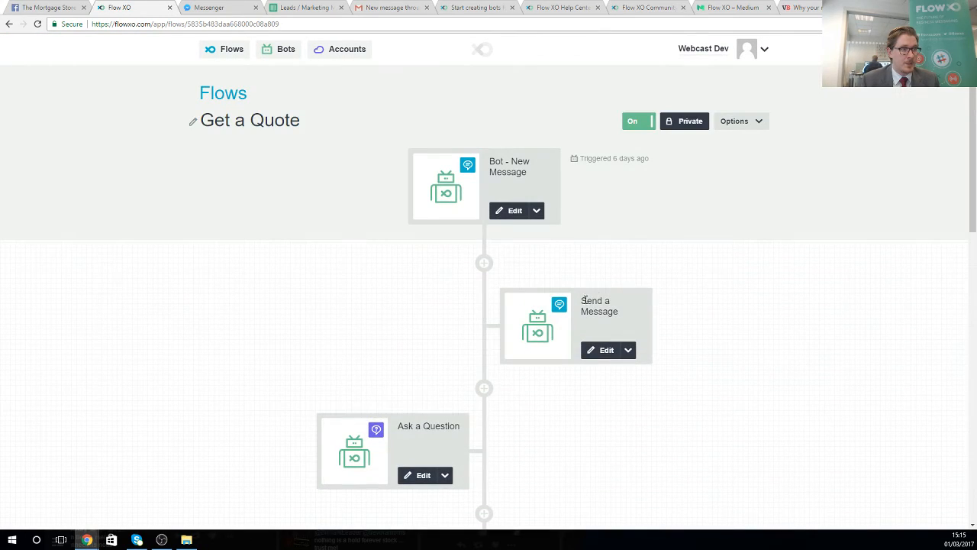
{"action": "left_click", "coordinate": [229, 7]}
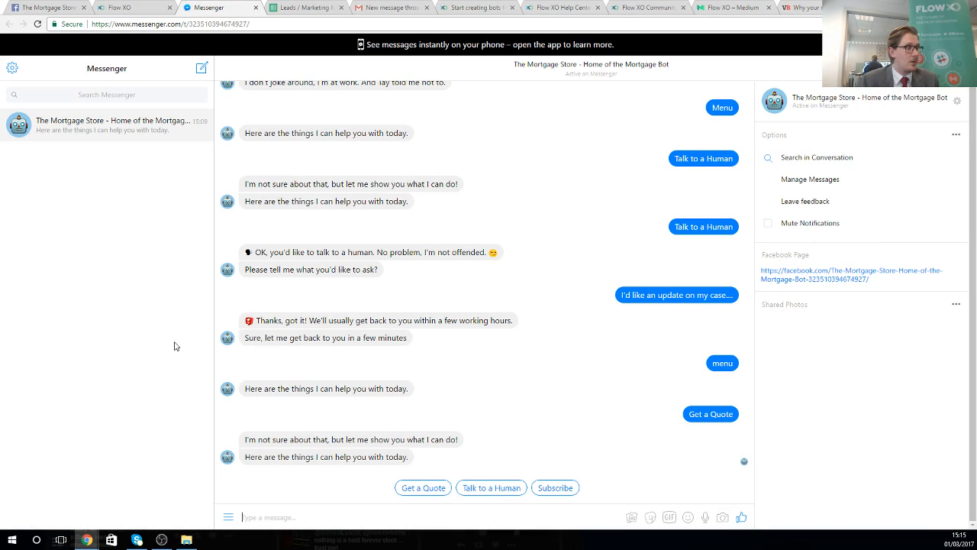
- Run Get a Quote, answering with an email address, a mobile number and a 50000 salary
{"action": "left_click", "coordinate": [411, 488]}
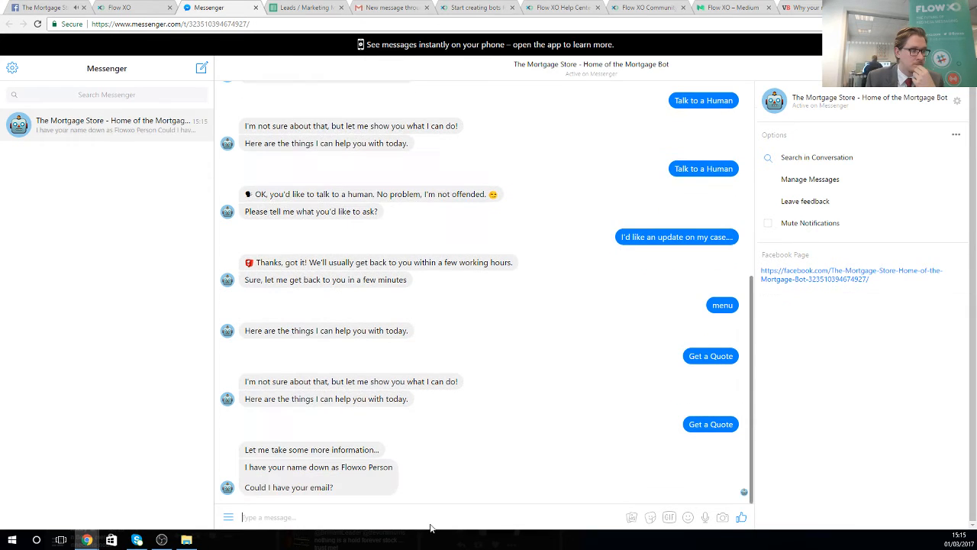
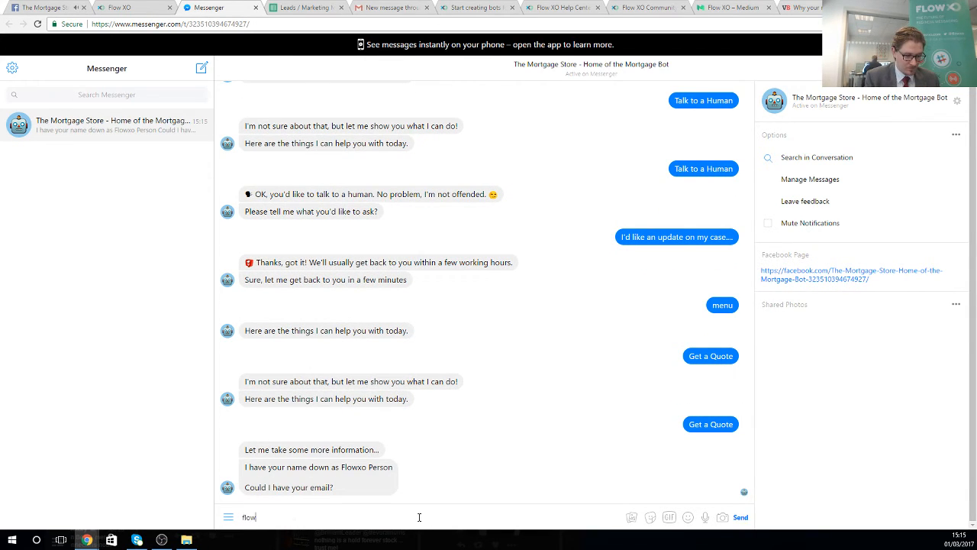
{"action": "key", "text": "Return"}
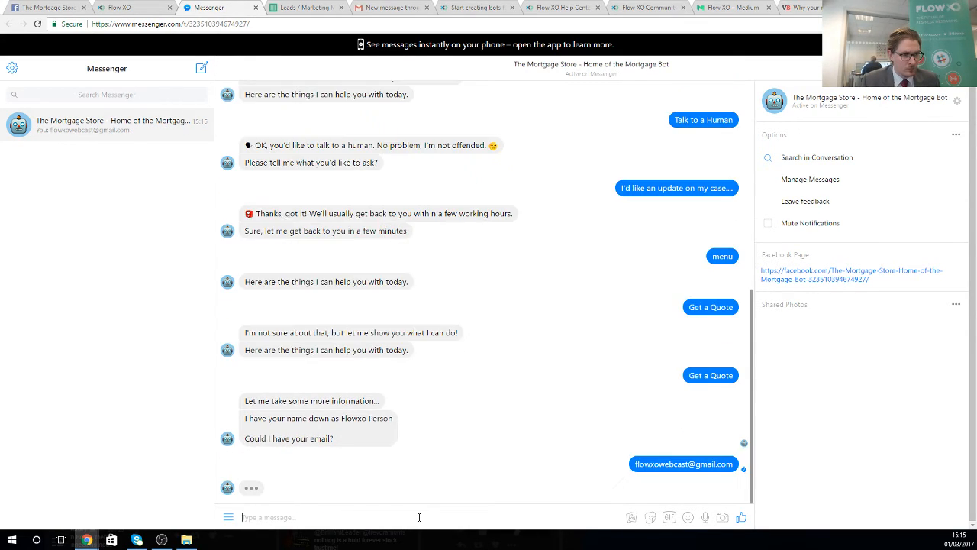
{"action": "type", "text": "0123456789"}
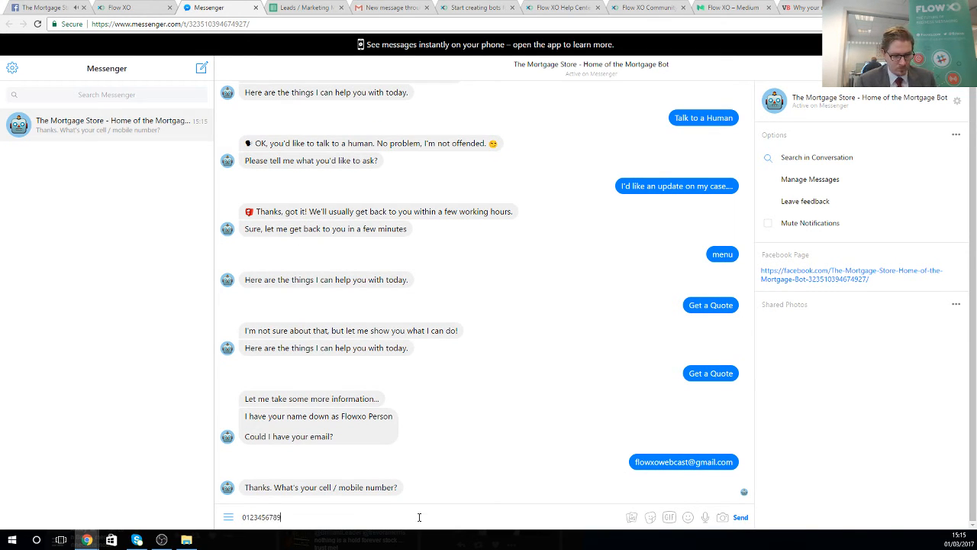
{"action": "type", "text": "0"}
{"action": "key", "text": "Return"}
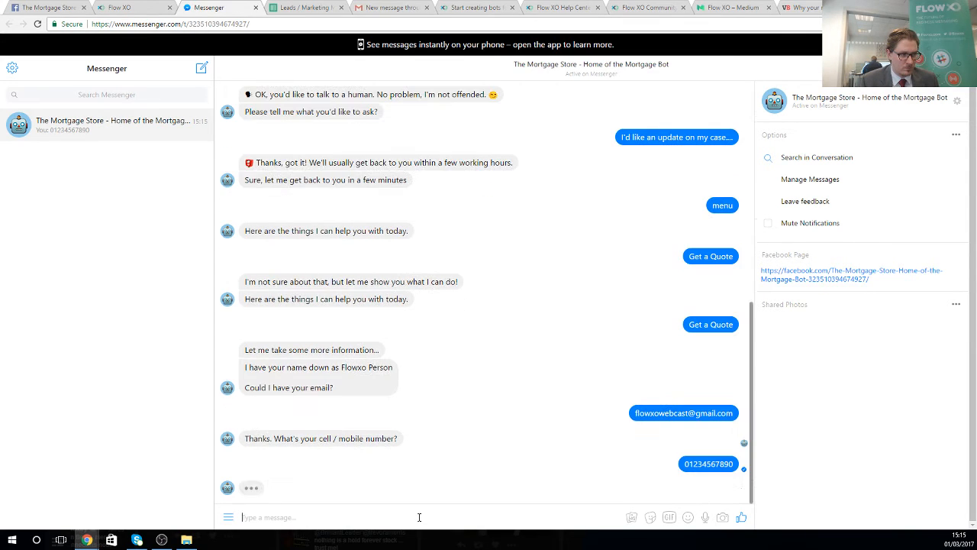
{"action": "type", "text": "50000"}
{"action": "key", "text": "Return"}
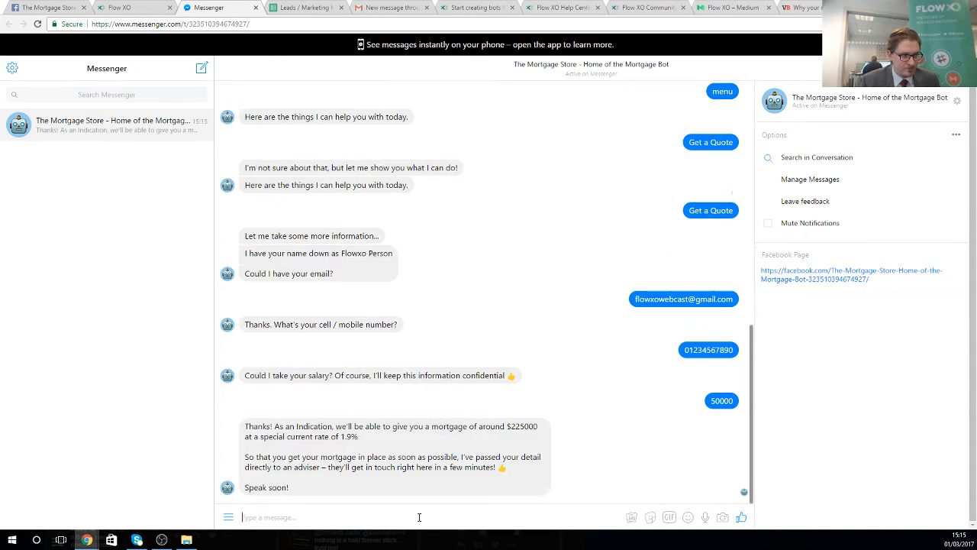
- Highlight the $225000 quote and the adviser follow-up promise in the bot's reply
{"action": "left_click_drag", "start_coordinate": [256, 424], "coordinate": [537, 427]}
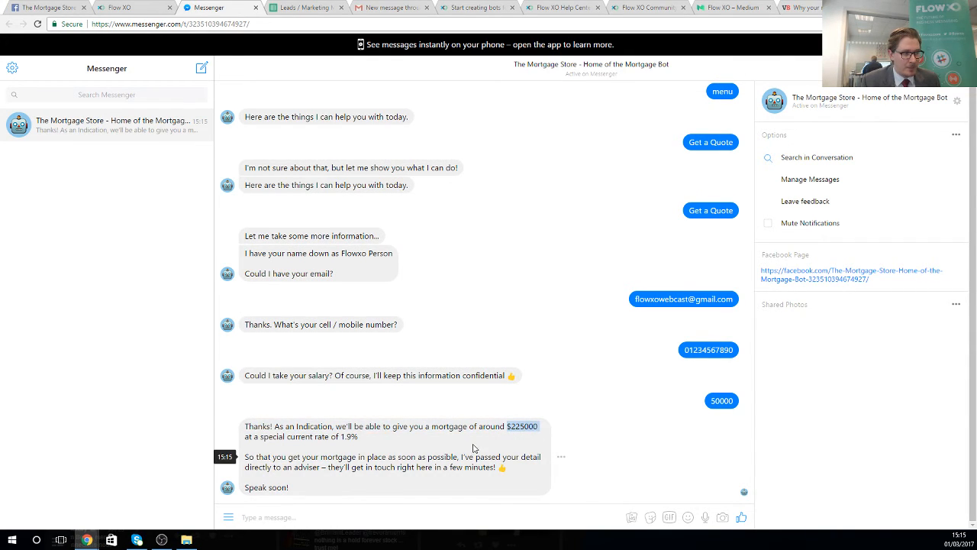
{"action": "left_click_drag", "start_coordinate": [294, 467], "coordinate": [432, 467]}
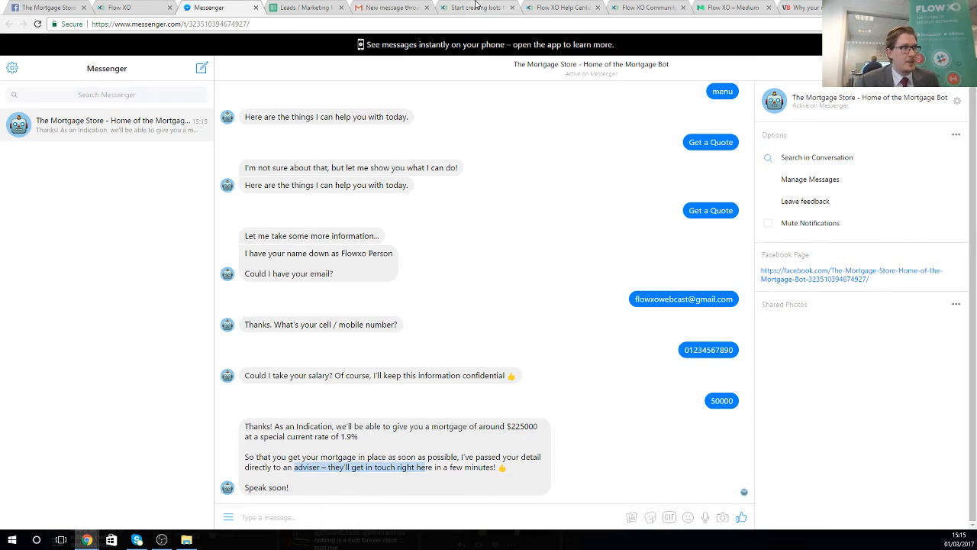
{"action": "left_click", "coordinate": [402, 9]}
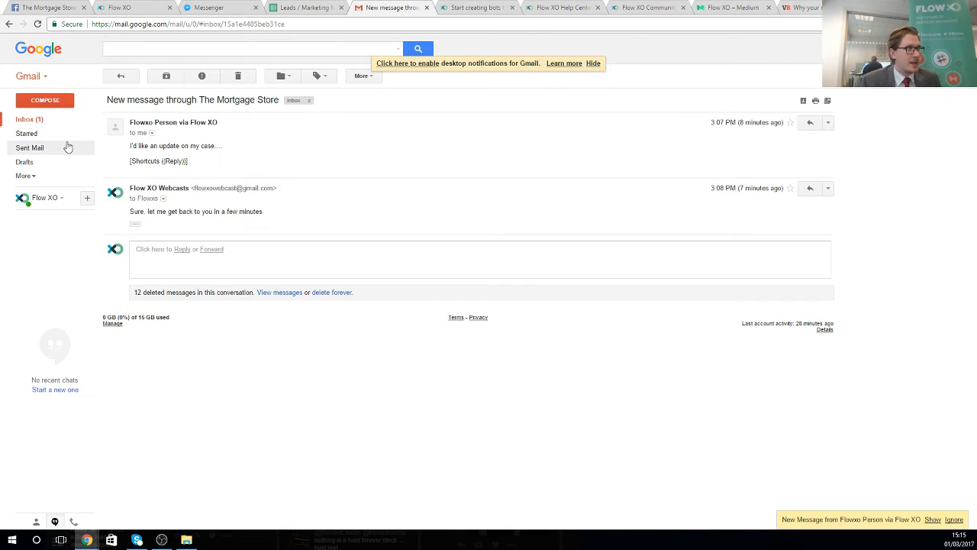
- Open the Mortgage Store thread and review the new lead's details in the email
{"action": "left_click", "coordinate": [27, 119]}
{"action": "left_click", "coordinate": [329, 131]}
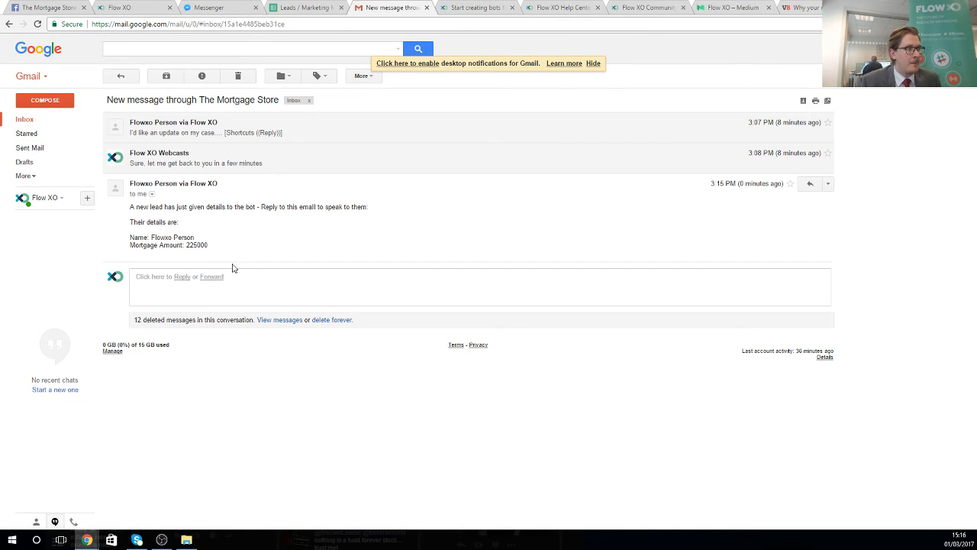
{"action": "left_click_drag", "start_coordinate": [143, 207], "coordinate": [216, 213]}
{"action": "left_click_drag", "start_coordinate": [139, 222], "coordinate": [194, 245]}
{"action": "left_click", "coordinate": [280, 244]}
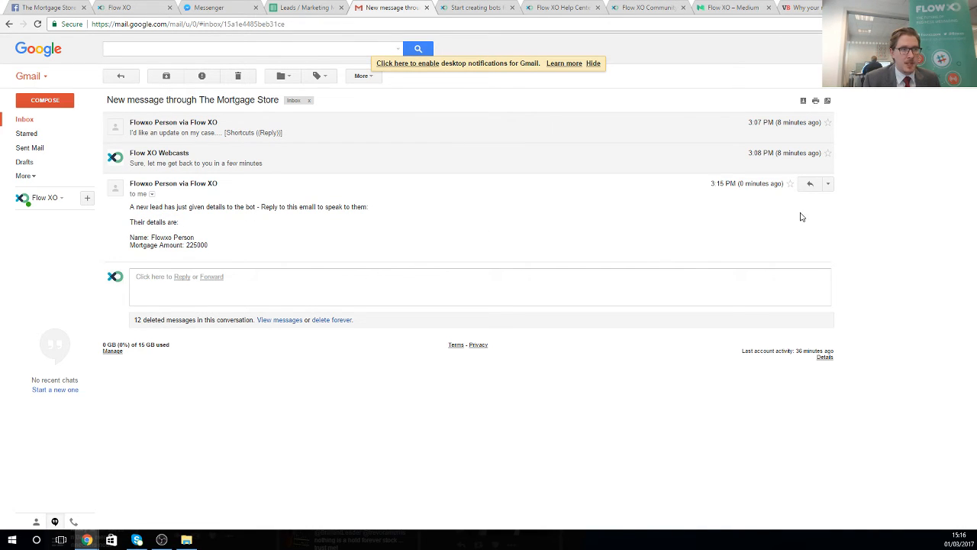
- Reply 'Let me close that deal for you' to the lead email and send it
{"action": "left_click", "coordinate": [810, 185]}
{"action": "type", "text": "Let me close that c"}
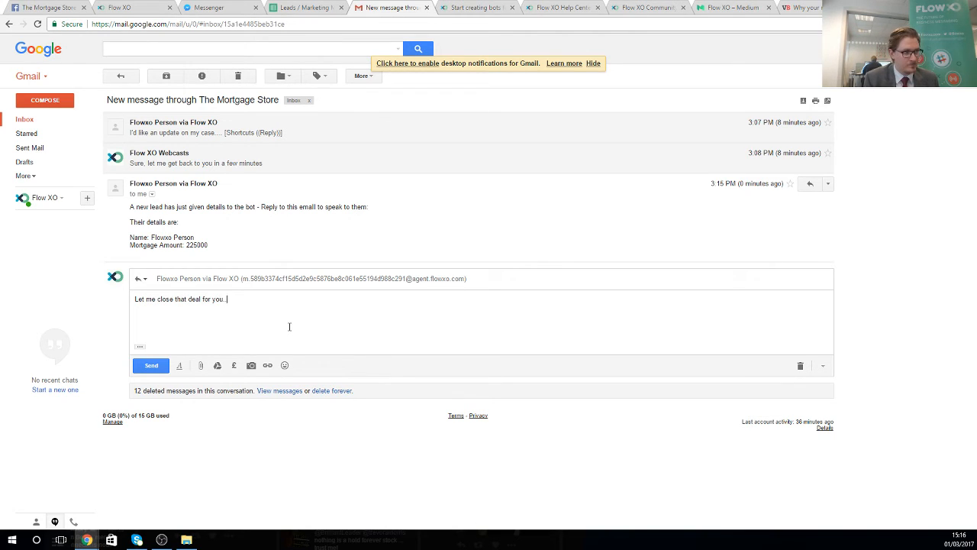
{"action": "left_click", "coordinate": [170, 365]}
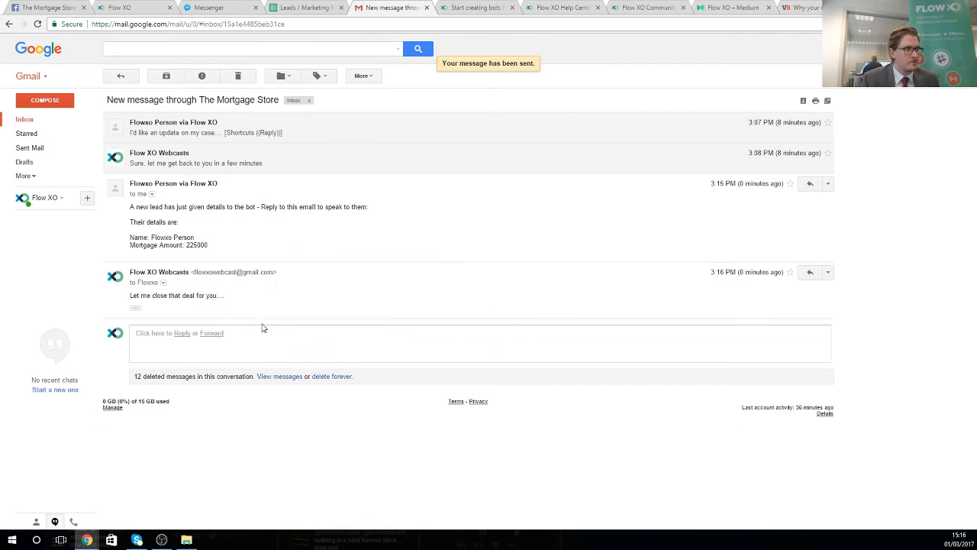
{"action": "left_click", "coordinate": [293, 8]}
- Inspect row 3's name, email, mobile, salary and mortgage amount cells for the new lead
{"action": "left_click", "coordinate": [98, 189]}
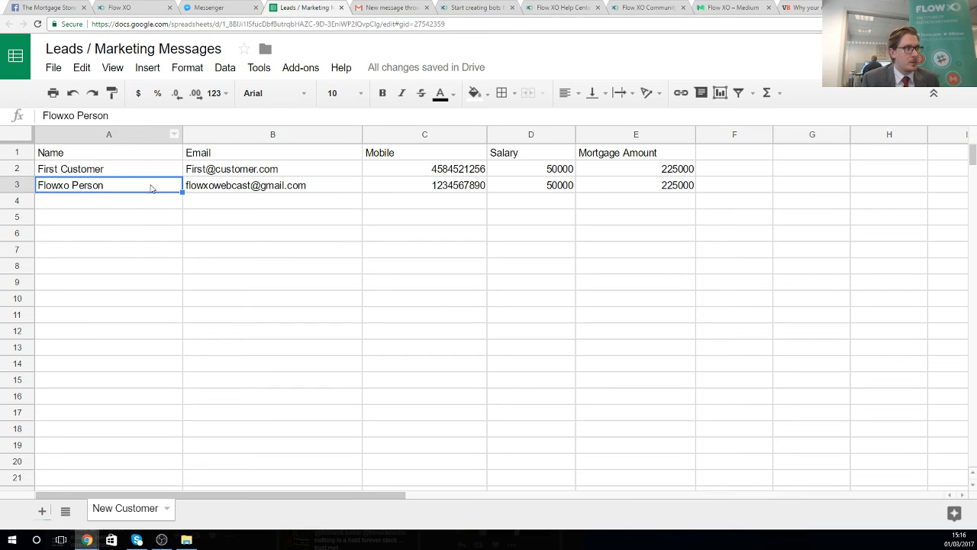
{"action": "left_click", "coordinate": [220, 190]}
{"action": "left_click", "coordinate": [426, 189]}
{"action": "left_click", "coordinate": [526, 190]}
{"action": "left_click", "coordinate": [609, 190]}
{"action": "left_click", "coordinate": [552, 190]}
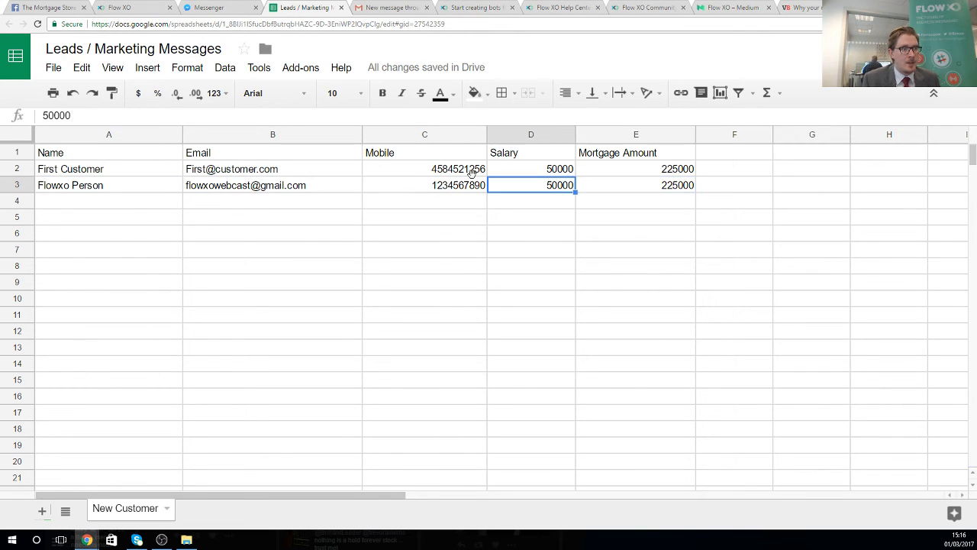
{"action": "left_click", "coordinate": [432, 191]}
{"action": "left_click", "coordinate": [304, 189]}
{"action": "left_click", "coordinate": [142, 184]}
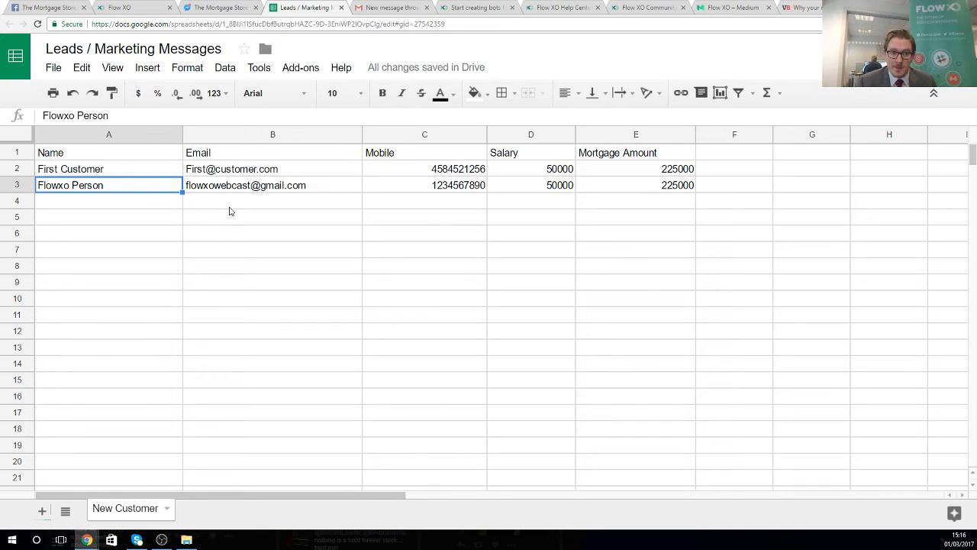
{"action": "left_click", "coordinate": [126, 8]}
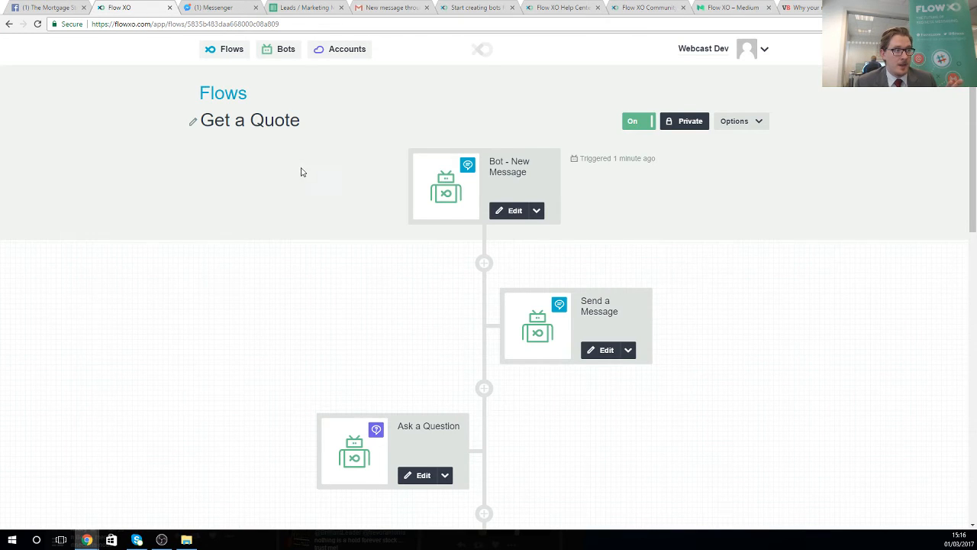
- Scroll through the Get a Quote flow canvas to review its steps
{"action": "scroll", "coordinate": [320, 176], "scroll_direction": "down", "scroll_amount": 4}
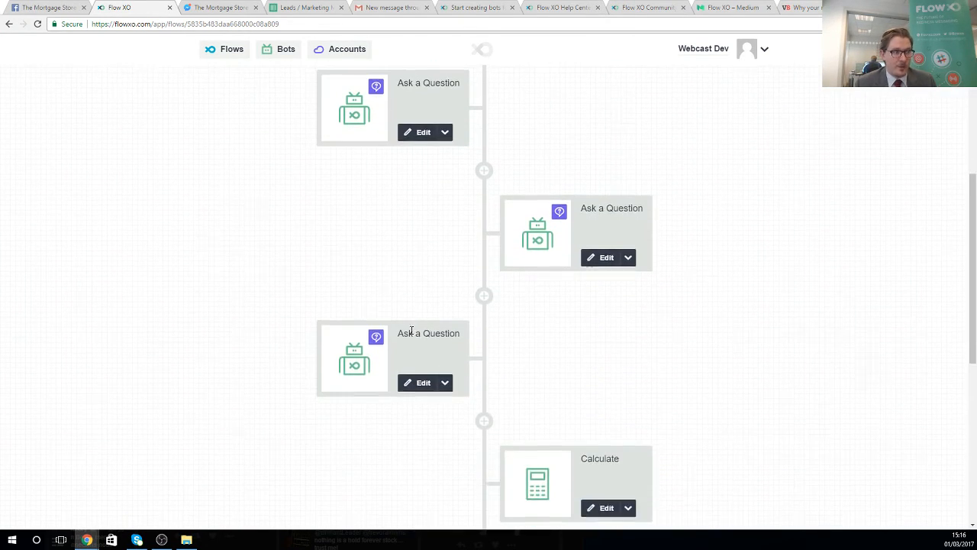
{"action": "scroll", "coordinate": [409, 331], "scroll_direction": "up", "scroll_amount": 1}
{"action": "scroll", "coordinate": [412, 336], "scroll_direction": "up", "scroll_amount": 2}
{"action": "scroll", "coordinate": [397, 328], "scroll_direction": "up", "scroll_amount": 3}
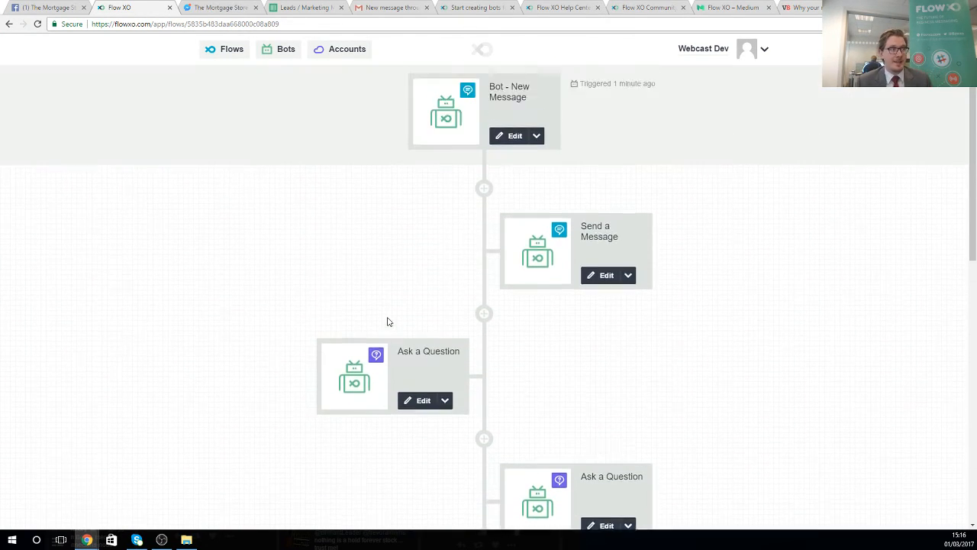
{"action": "left_click", "coordinate": [302, 9]}
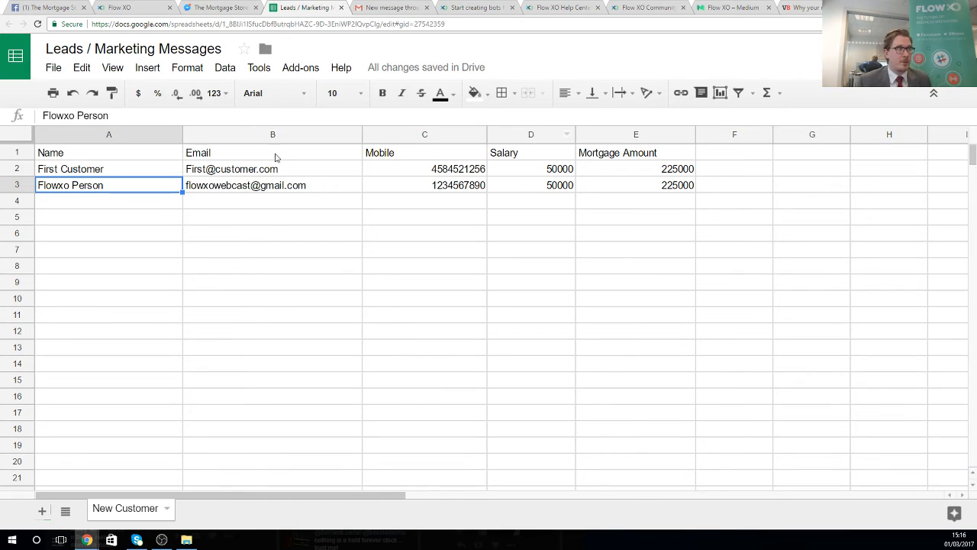
- Select a block of cells in the leads sheet and dismiss the context menu
{"action": "left_click_drag", "start_coordinate": [543, 299], "coordinate": [912, 374]}
{"action": "right_click", "coordinate": [912, 374]}
{"action": "left_click", "coordinate": [735, 252]}
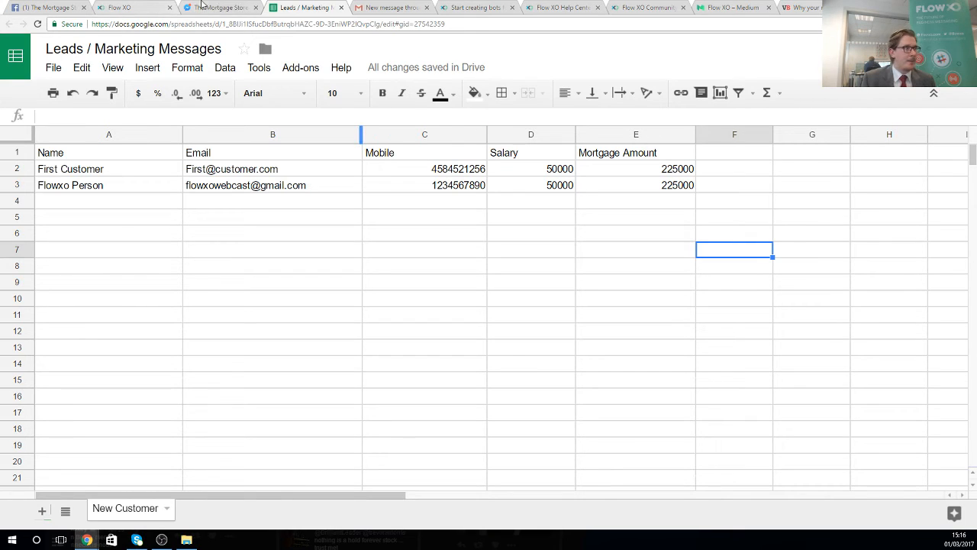
- Send 'menu' to the Mortgage Bot in Messenger
{"action": "left_click", "coordinate": [220, 7]}
{"action": "type", "text": "menu"}
{"action": "key", "text": "Return"}
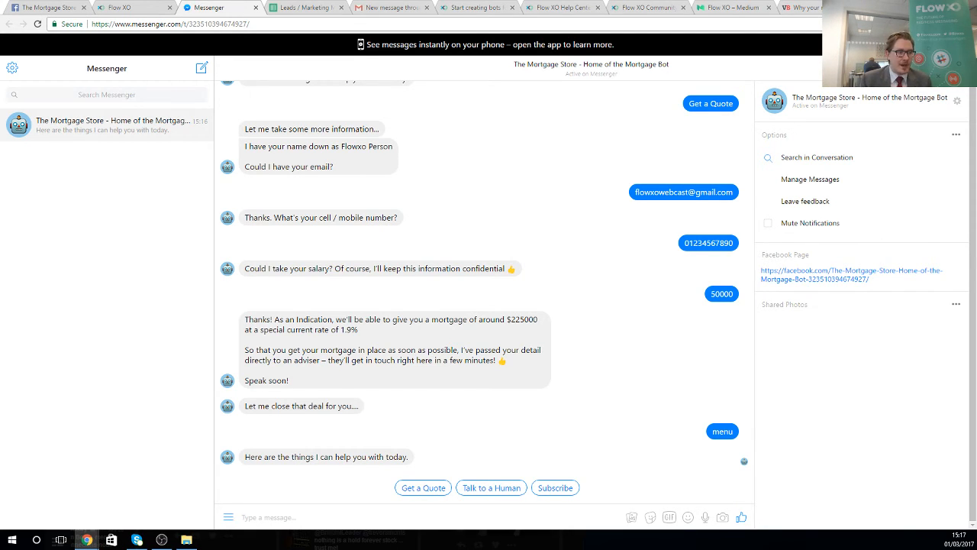
- Subscribe to First Time Buyer product offers, then show the Flow XO Flows list
{"action": "left_click", "coordinate": [562, 487]}
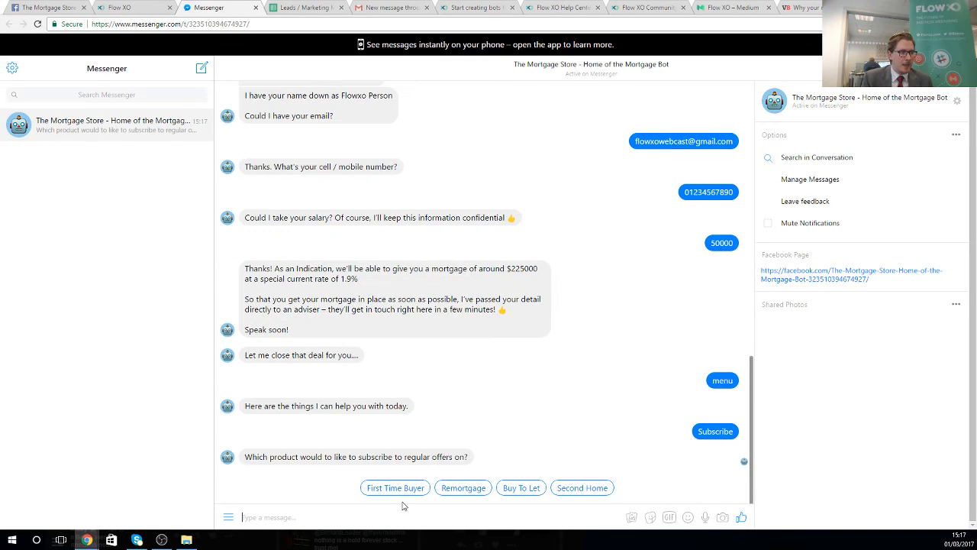
{"action": "left_click", "coordinate": [393, 492]}
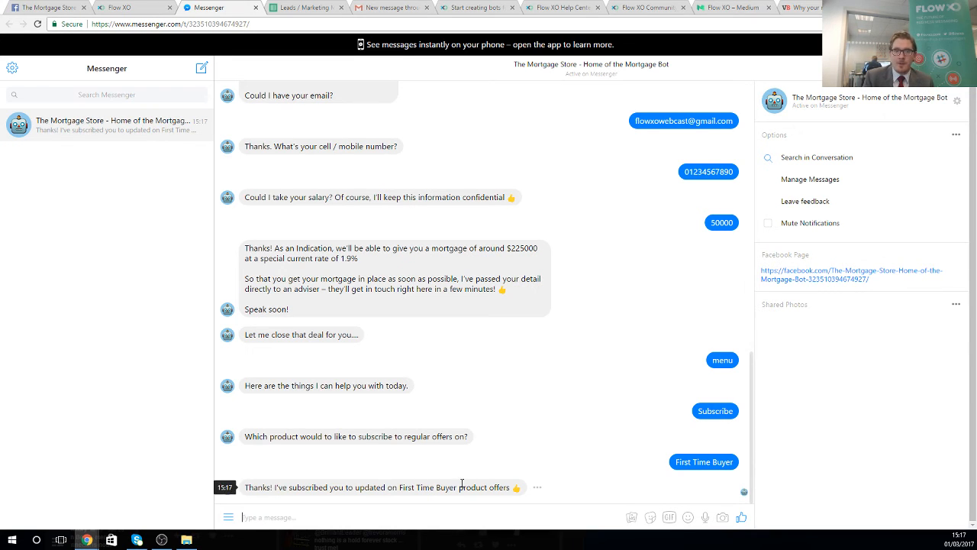
{"action": "left_click", "coordinate": [141, 7]}
{"action": "left_click", "coordinate": [218, 94]}
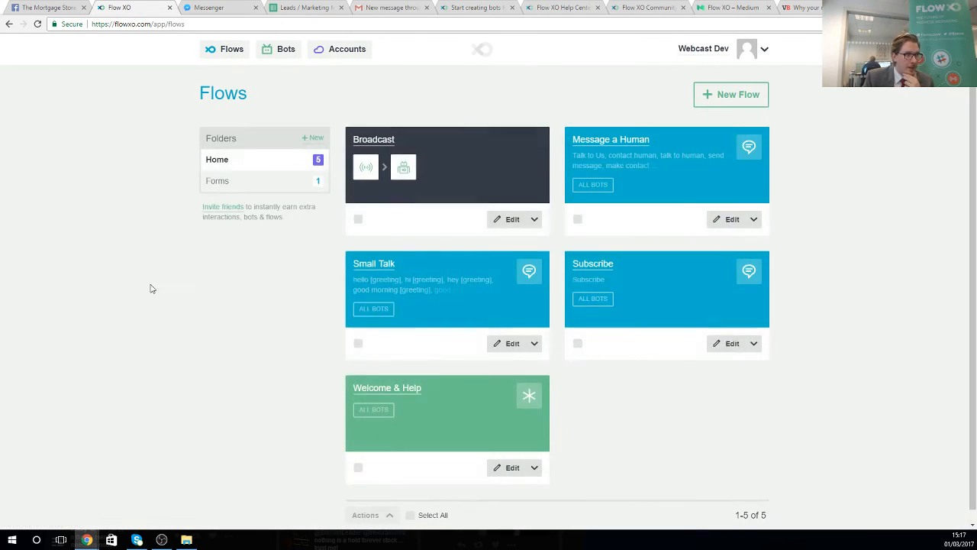
{"action": "left_click", "coordinate": [588, 265]}
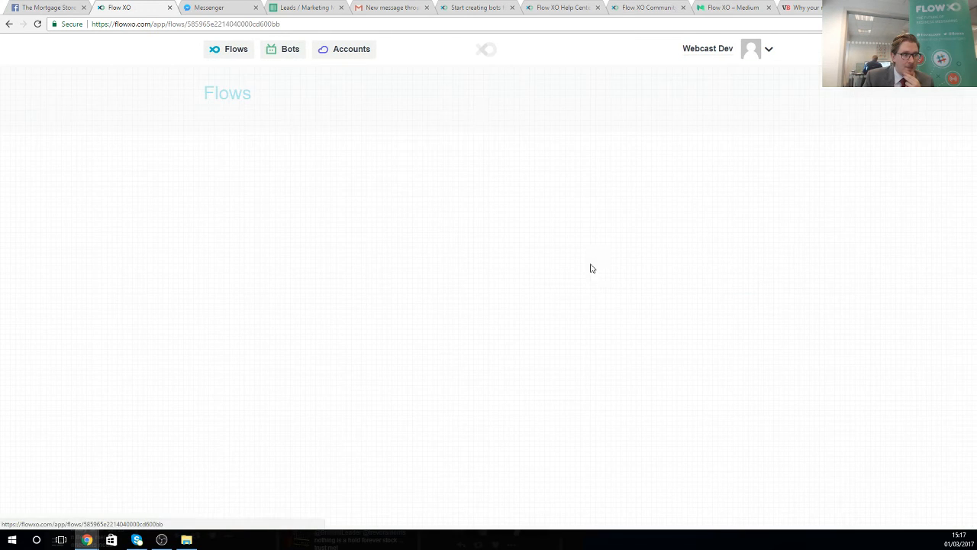
{"action": "left_click", "coordinate": [516, 210]}
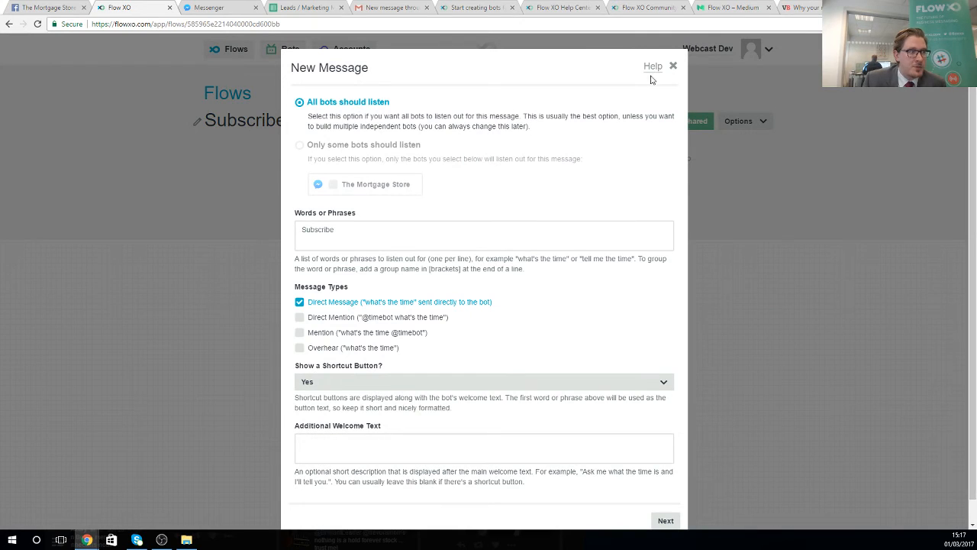
{"action": "left_click", "coordinate": [673, 66]}
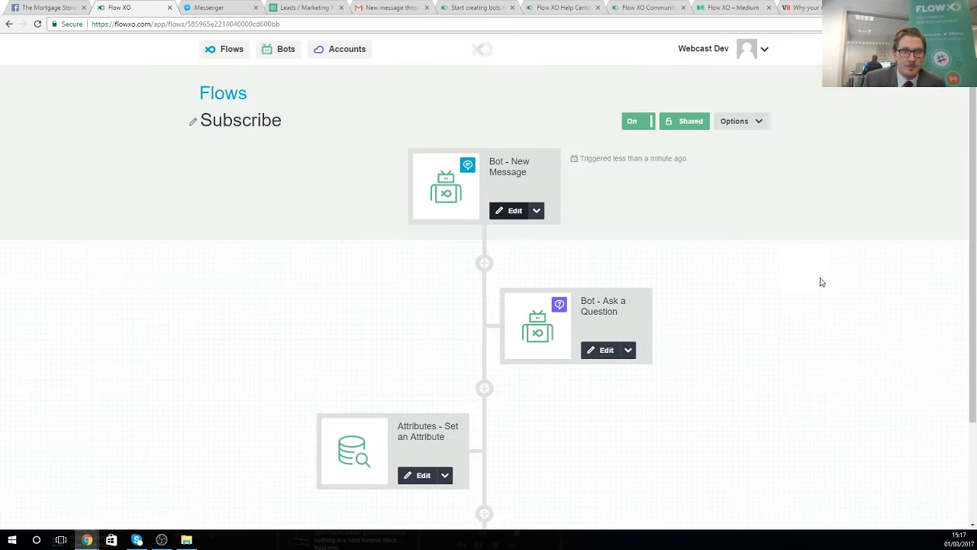
{"action": "left_click", "coordinate": [588, 351]}
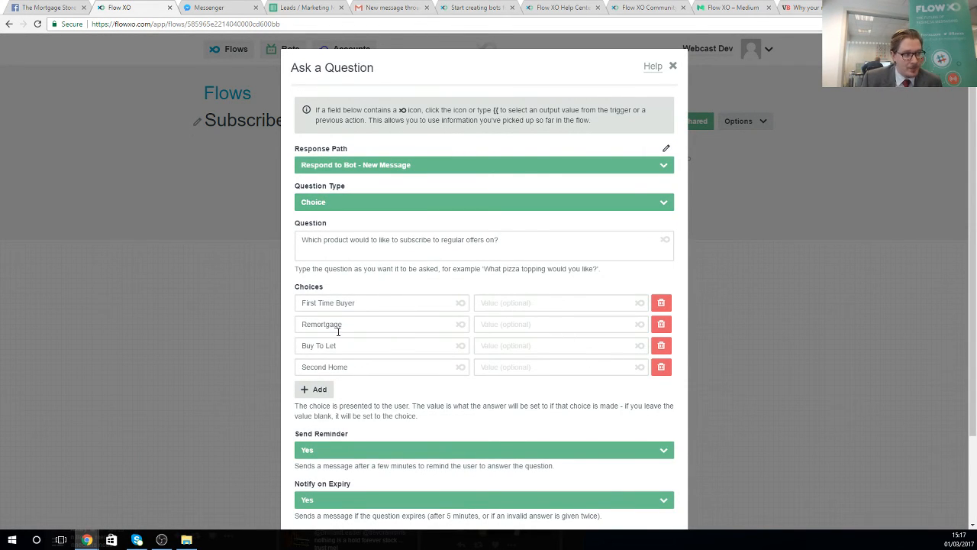
{"action": "scroll", "coordinate": [458, 381], "scroll_direction": "down", "scroll_amount": 3}
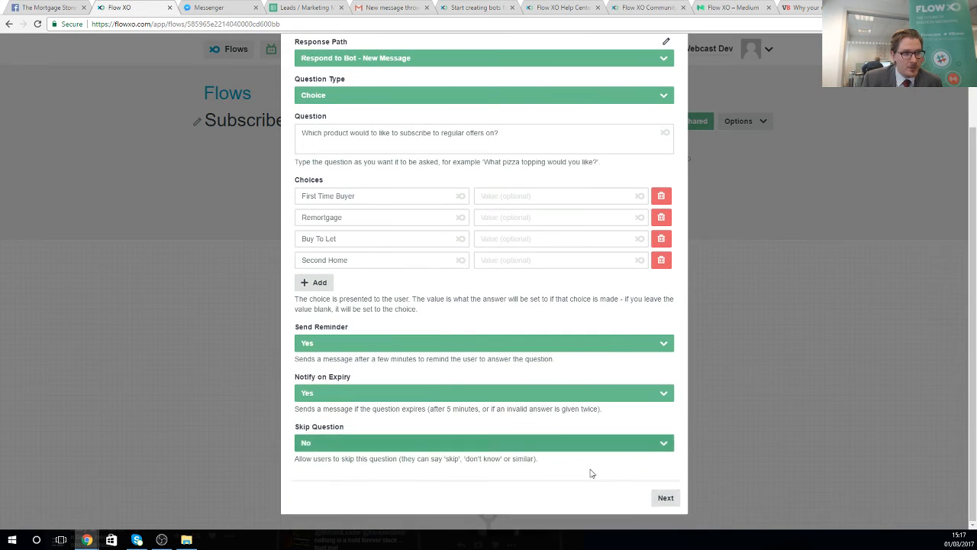
{"action": "left_click", "coordinate": [661, 500]}
{"action": "left_click", "coordinate": [670, 211]}
{"action": "left_click", "coordinate": [680, 214]}
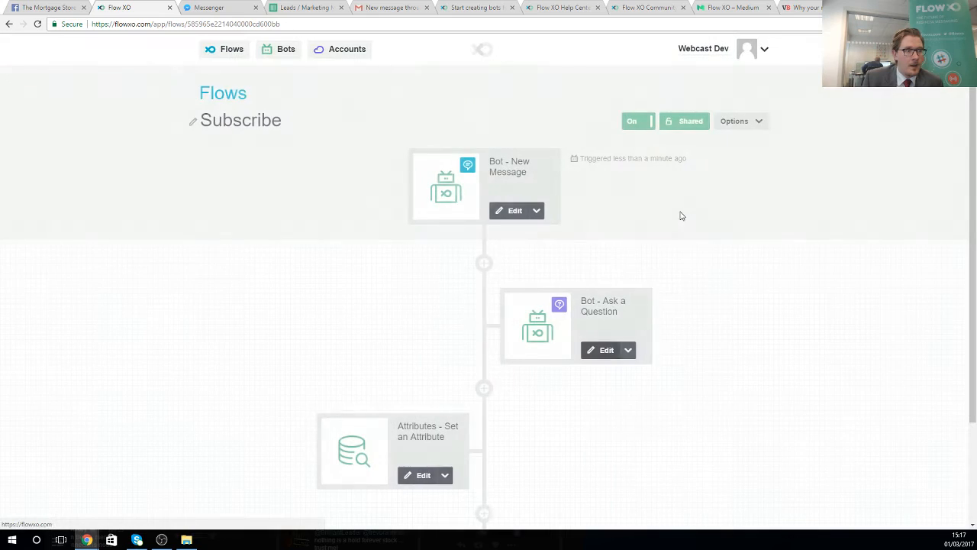
{"action": "scroll", "coordinate": [397, 336], "scroll_direction": "down", "scroll_amount": 2}
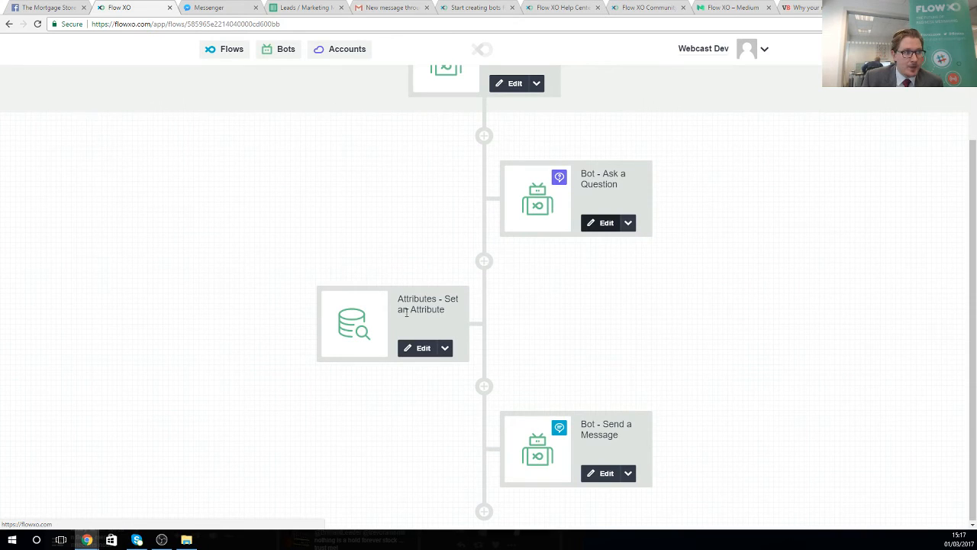
{"action": "left_click_drag", "start_coordinate": [406, 298], "coordinate": [441, 310]}
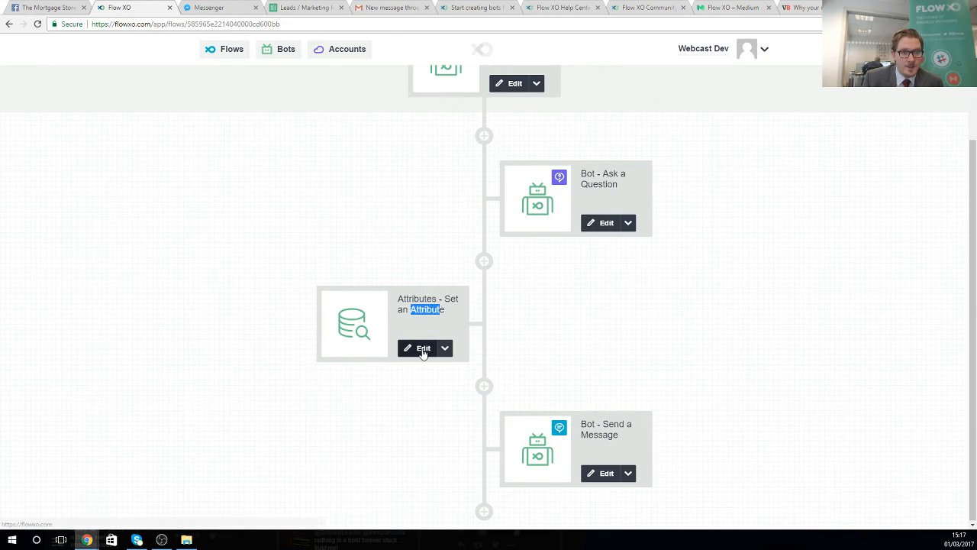
{"action": "left_click", "coordinate": [413, 355]}
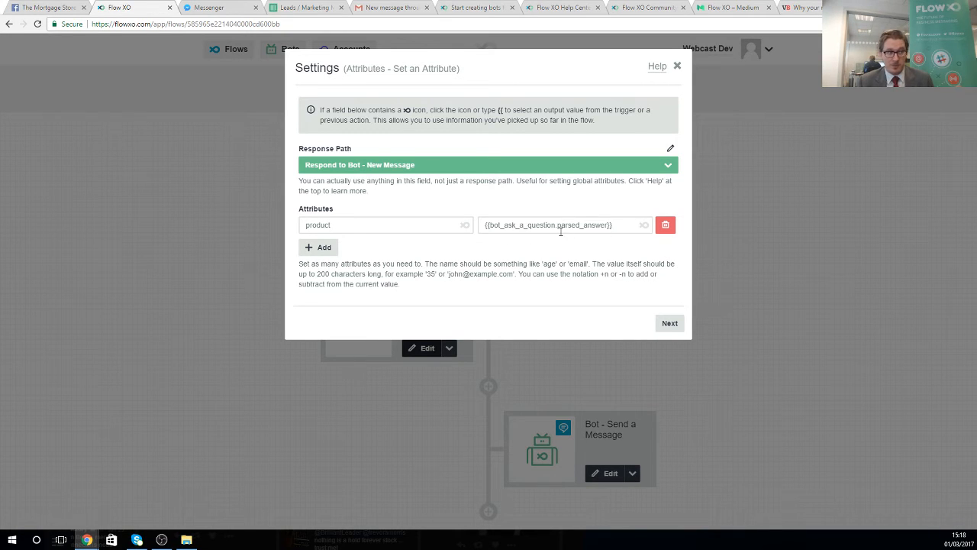
{"action": "left_click", "coordinate": [669, 324]}
{"action": "left_click", "coordinate": [669, 212]}
{"action": "left_click", "coordinate": [668, 212]}
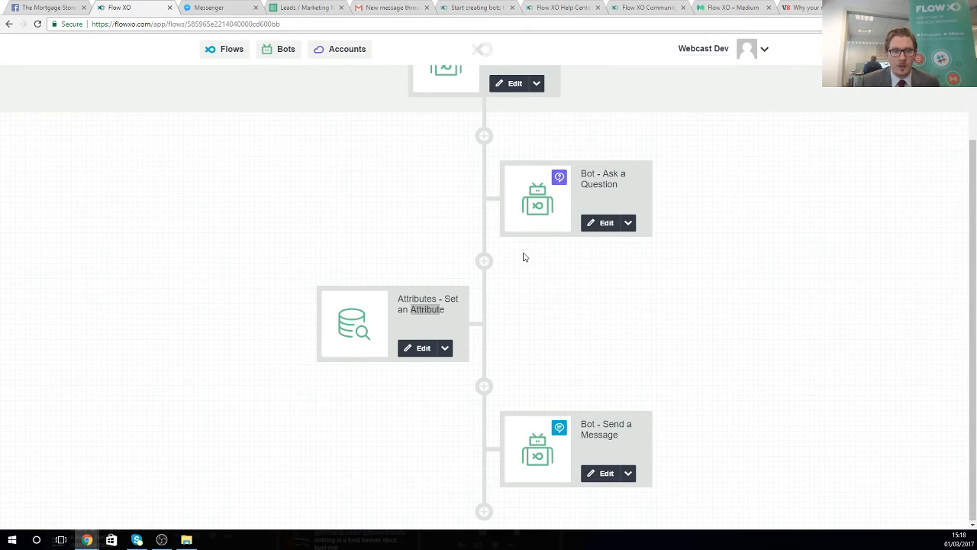
{"action": "left_click", "coordinate": [374, 220]}
{"action": "scroll", "coordinate": [375, 223], "scroll_direction": "up", "scroll_amount": 3}
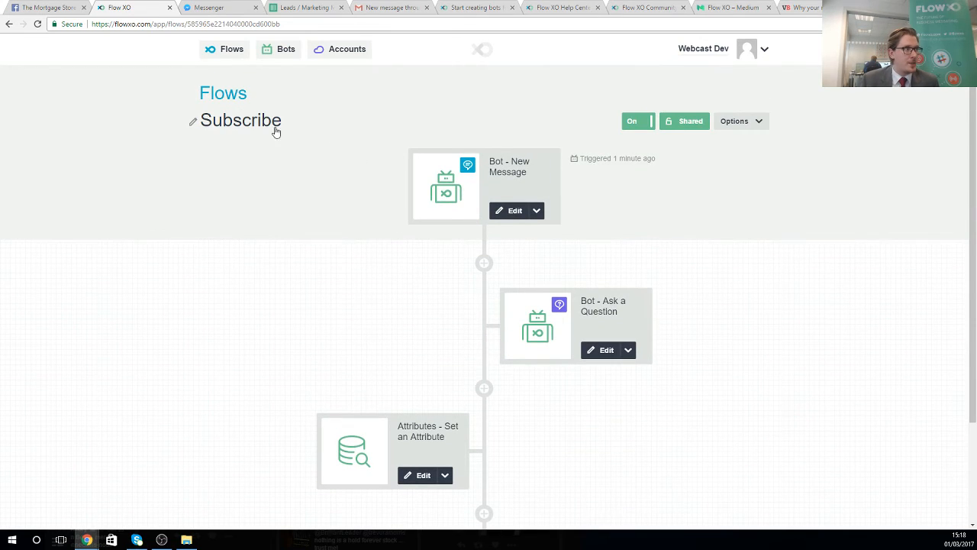
{"action": "left_click", "coordinate": [217, 49]}
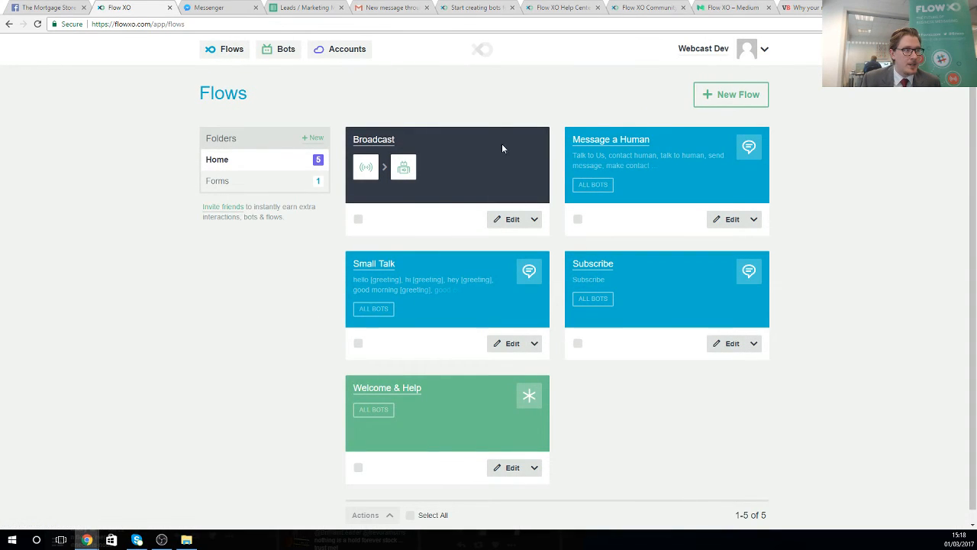
- Open the Broadcast flow and step through its webhook trigger, with its First Time Buyer product filter, without changes
{"action": "left_click", "coordinate": [374, 140]}
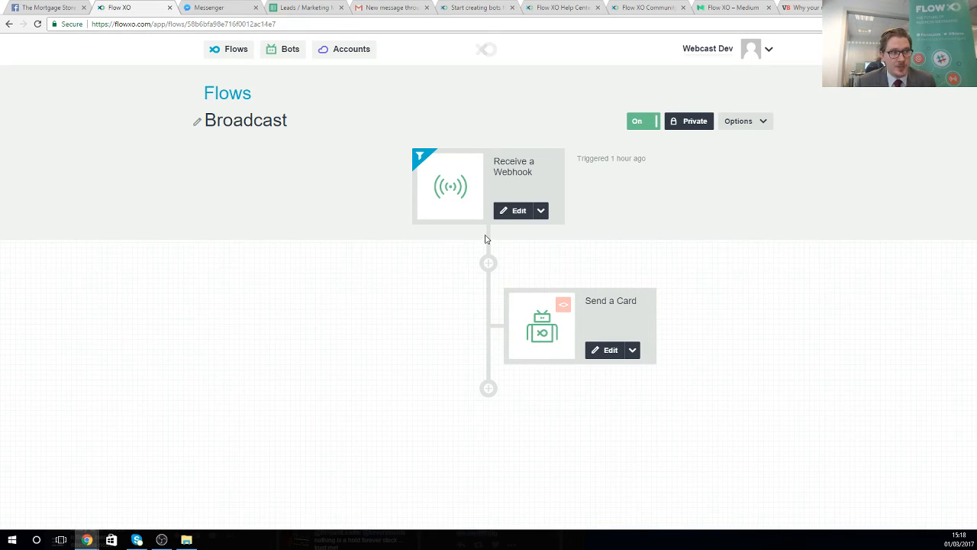
{"action": "left_click", "coordinate": [511, 214]}
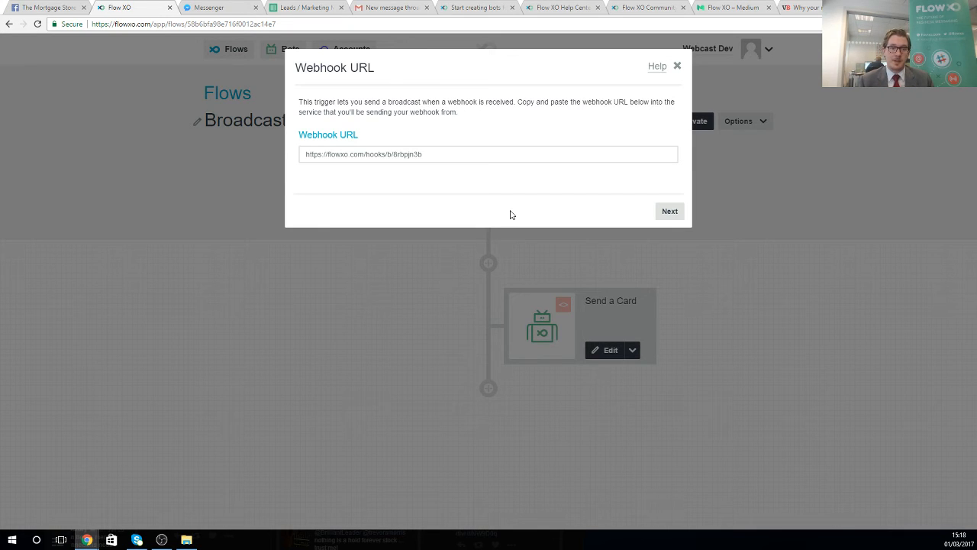
{"action": "left_click", "coordinate": [668, 213]}
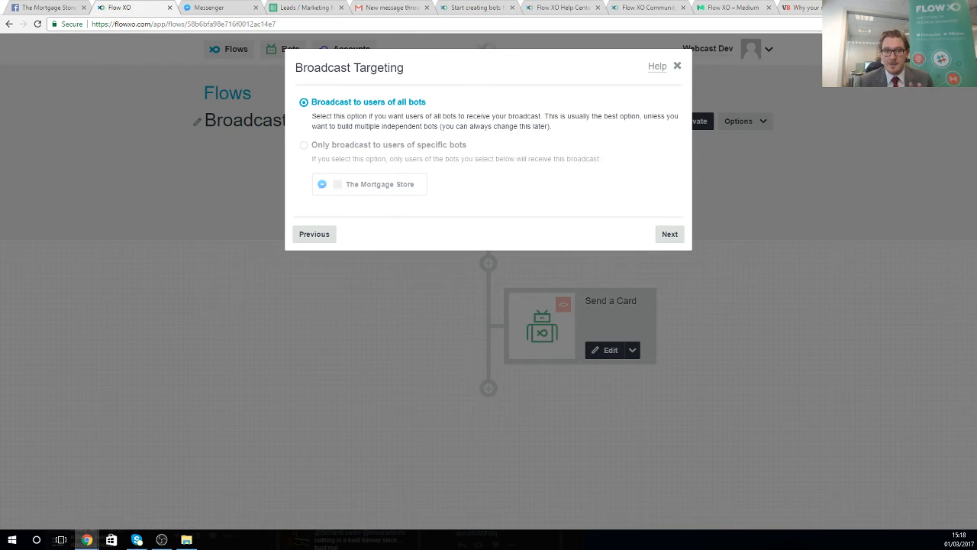
{"action": "left_click", "coordinate": [671, 237]}
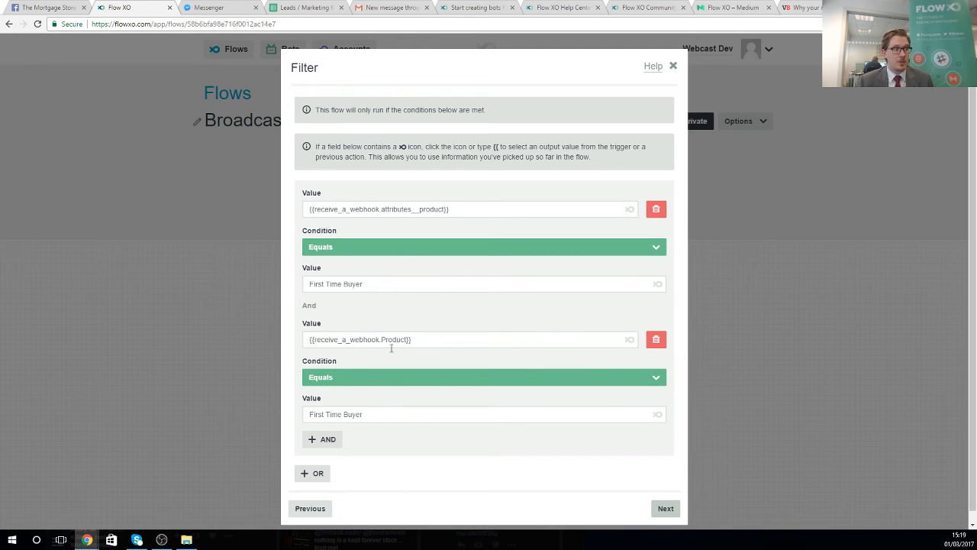
{"action": "scroll", "coordinate": [336, 336], "scroll_direction": "down", "scroll_amount": 1}
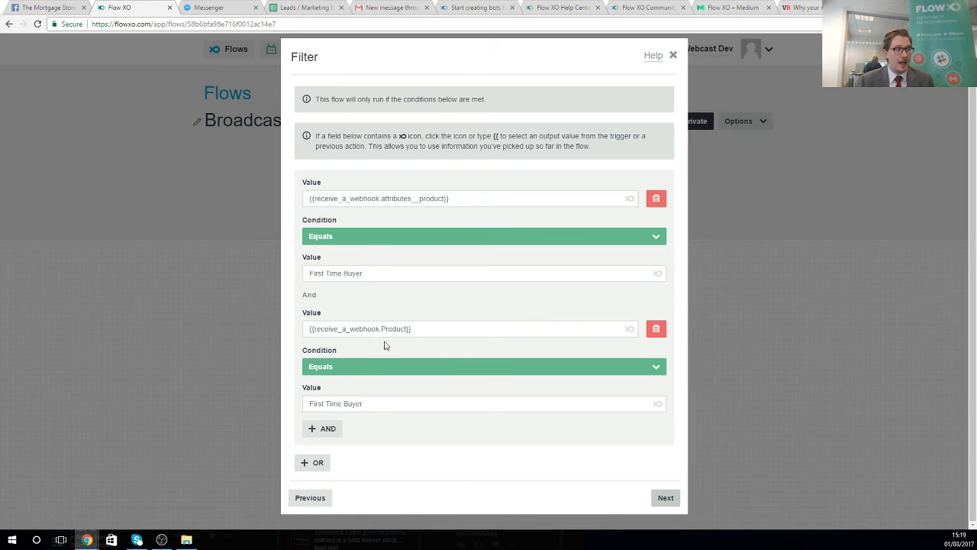
{"action": "left_click", "coordinate": [661, 498]}
{"action": "left_click", "coordinate": [669, 211]}
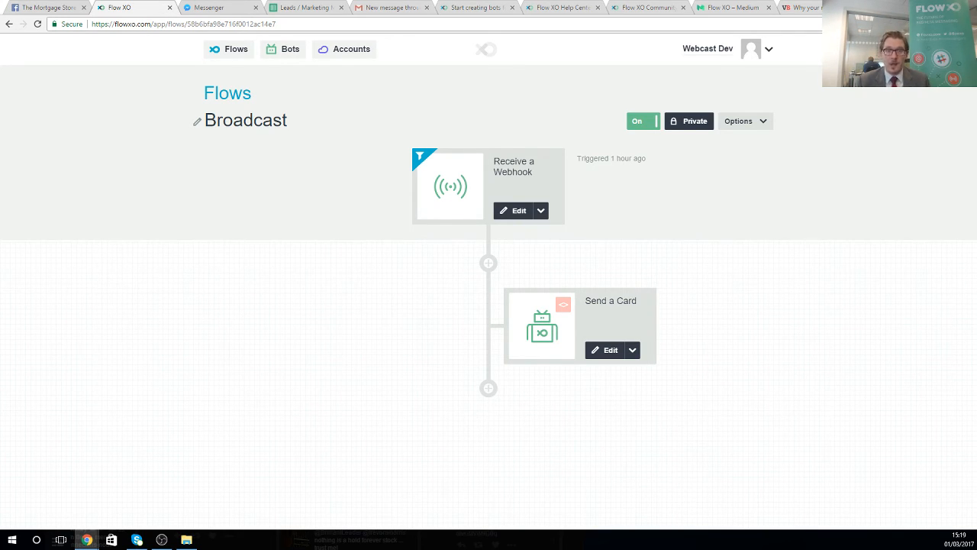
- Load the Broadcast webhook URL for First Time Buyer and confirm the Bonanza offer card reached Messenger
{"action": "key", "text": "ctrl+t"}
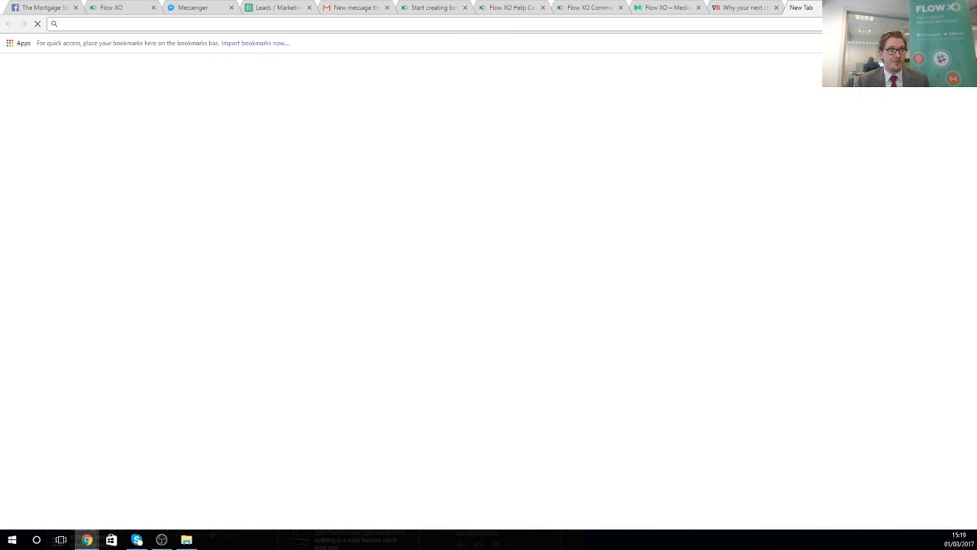
{"action": "key", "text": "ctrl+v"}
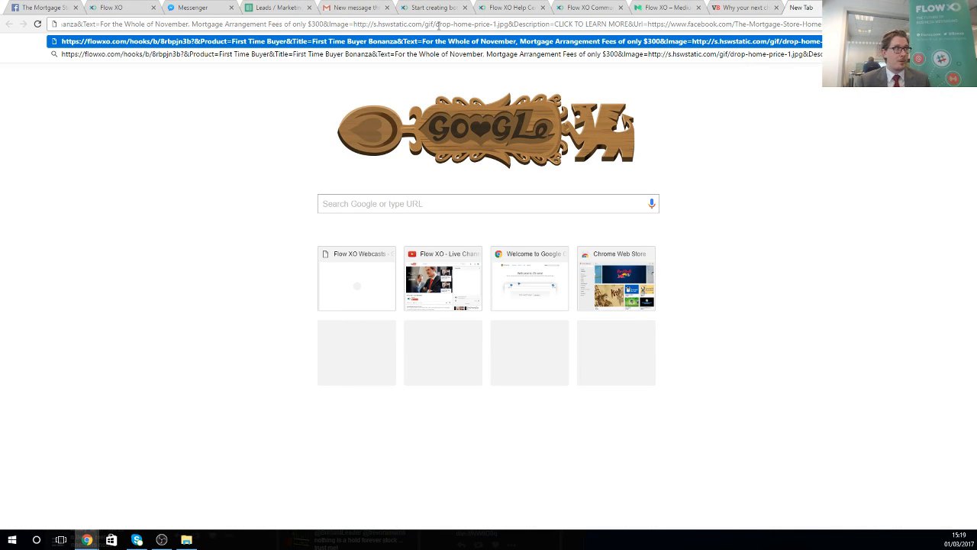
{"action": "key", "text": "Return"}
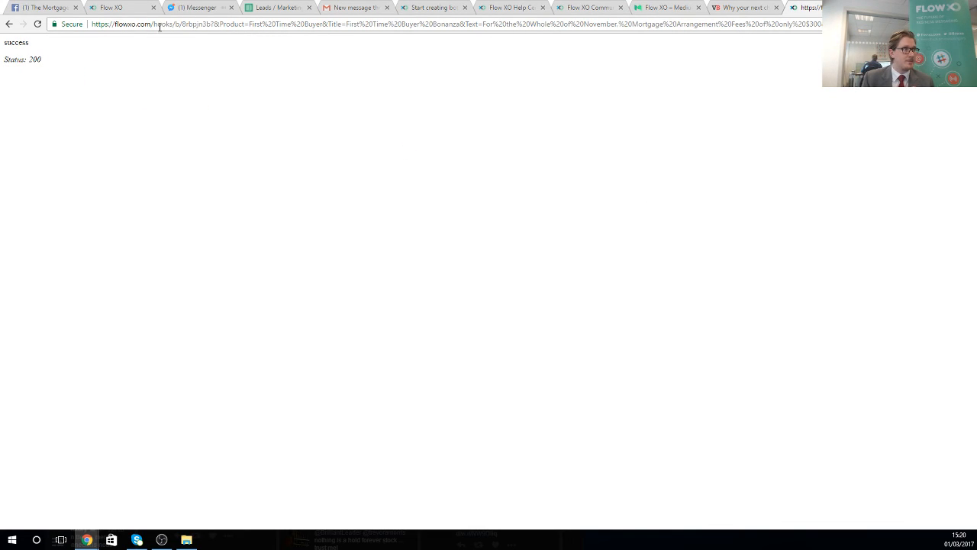
{"action": "left_click", "coordinate": [194, 7]}
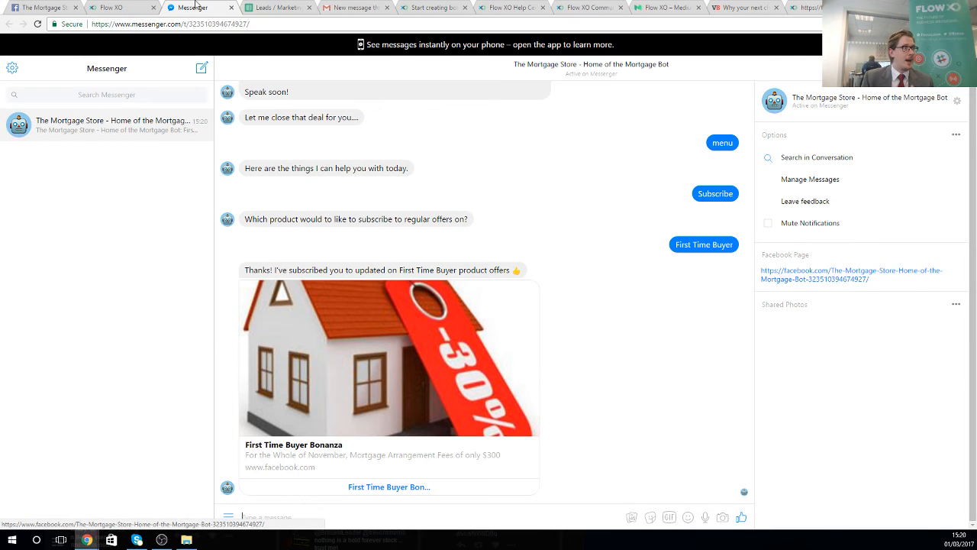
{"action": "left_click", "coordinate": [116, 7]}
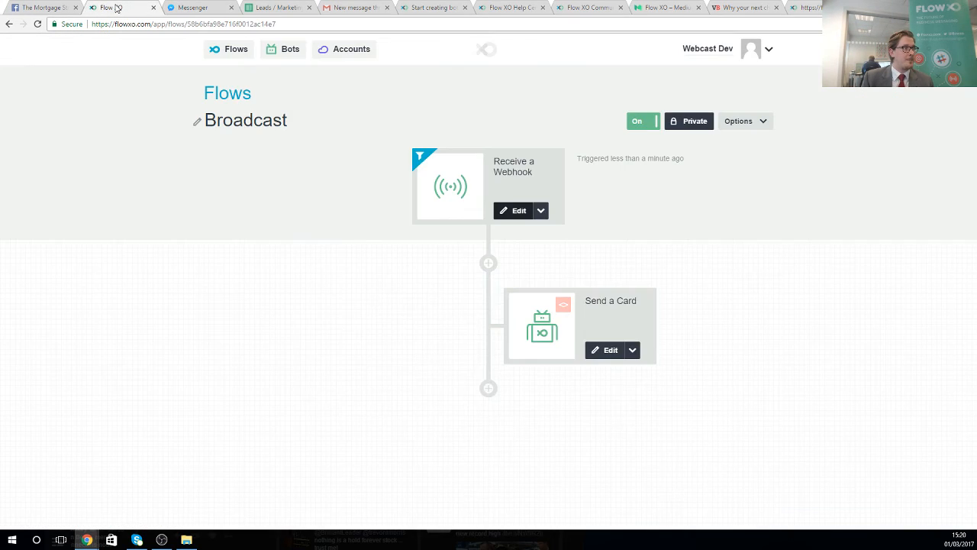
- View the Broadcast flow's run logs, then close the Logs dialog
{"action": "left_click", "coordinate": [747, 121]}
{"action": "left_click", "coordinate": [744, 148]}
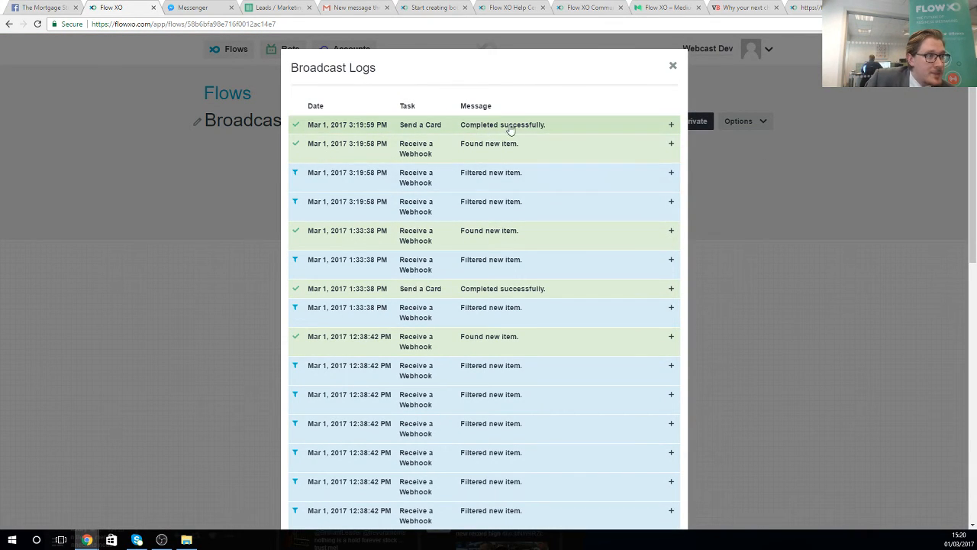
{"action": "scroll", "coordinate": [445, 349], "scroll_direction": "down", "scroll_amount": 5}
{"action": "scroll", "coordinate": [477, 381], "scroll_direction": "up", "scroll_amount": 6}
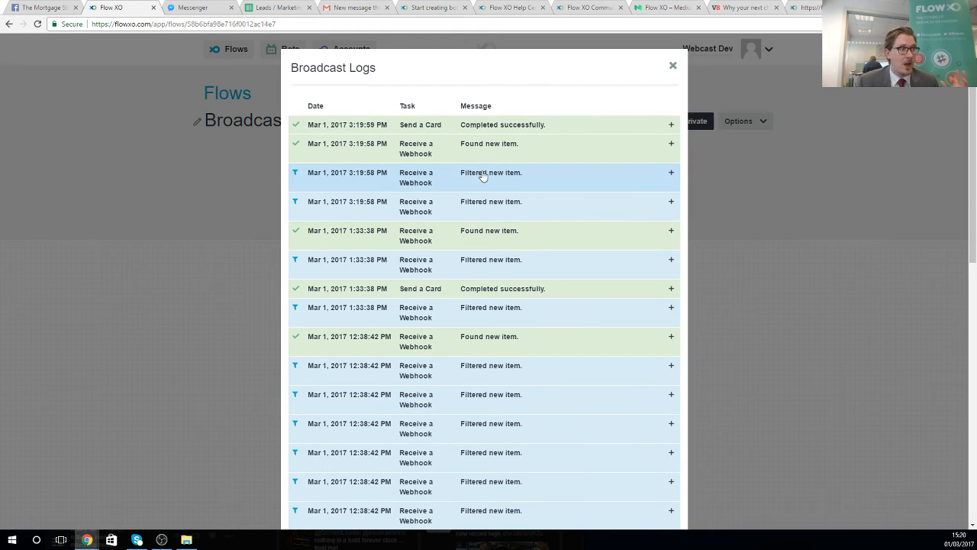
{"action": "left_click", "coordinate": [672, 68]}
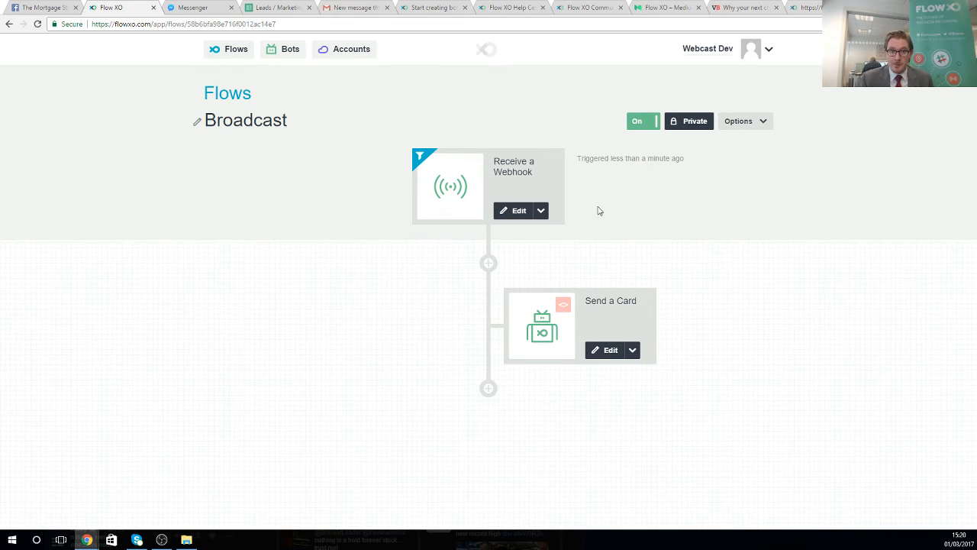
- Create a News Feed flow from the template, broadcasting the BBC world RSS feed to all bots
{"action": "left_click", "coordinate": [227, 53]}
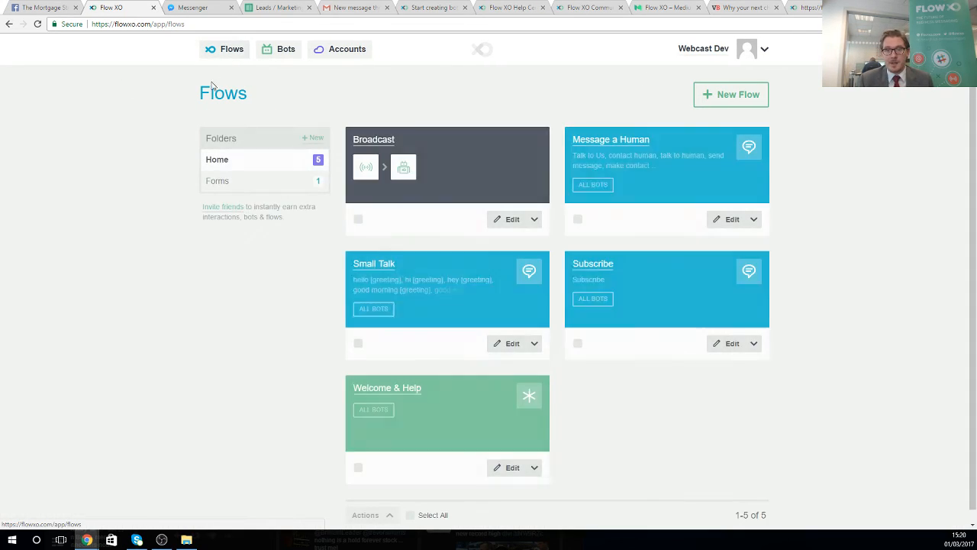
{"action": "left_click", "coordinate": [729, 101]}
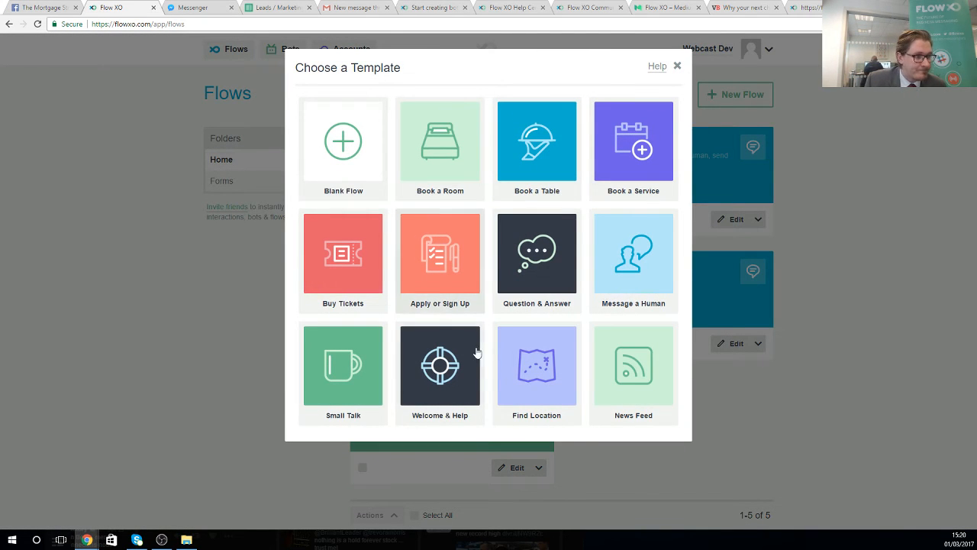
{"action": "left_click", "coordinate": [623, 371]}
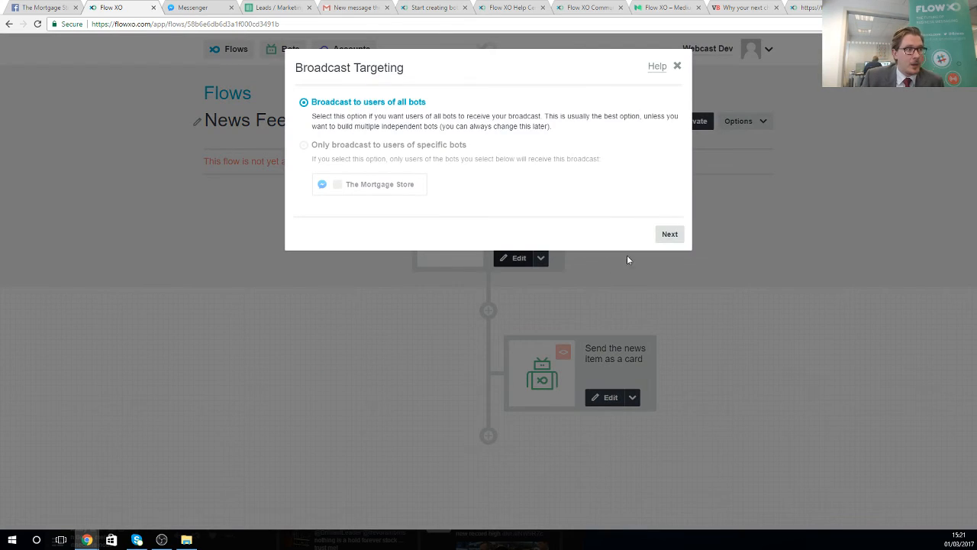
{"action": "left_click", "coordinate": [669, 233]}
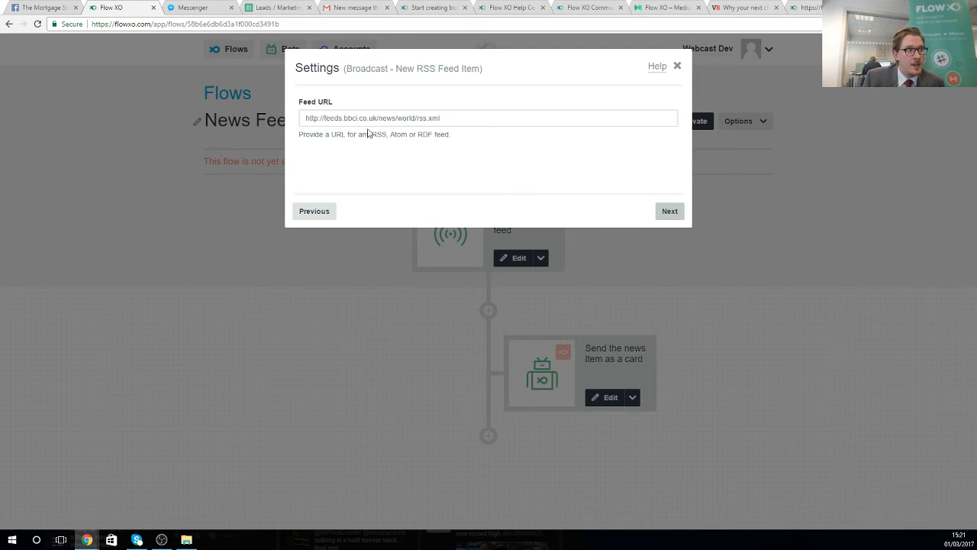
{"action": "left_click", "coordinate": [663, 211]}
{"action": "left_click", "coordinate": [670, 212]}
{"action": "left_click", "coordinate": [670, 212]}
- Switch the News Feed flow on and return to the flows list
{"action": "left_click", "coordinate": [648, 123]}
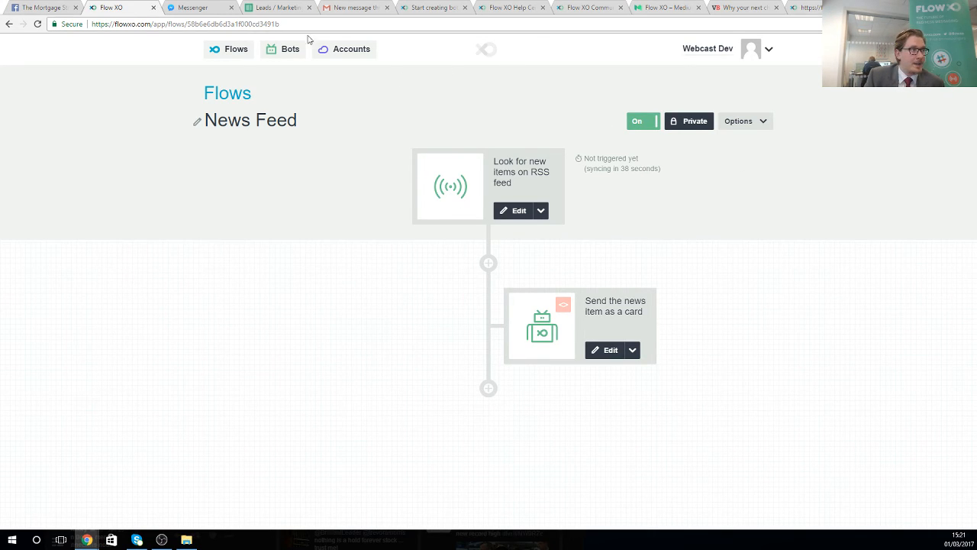
{"action": "left_click", "coordinate": [228, 48]}
{"action": "scroll", "coordinate": [380, 237], "scroll_direction": "down", "scroll_amount": 1}
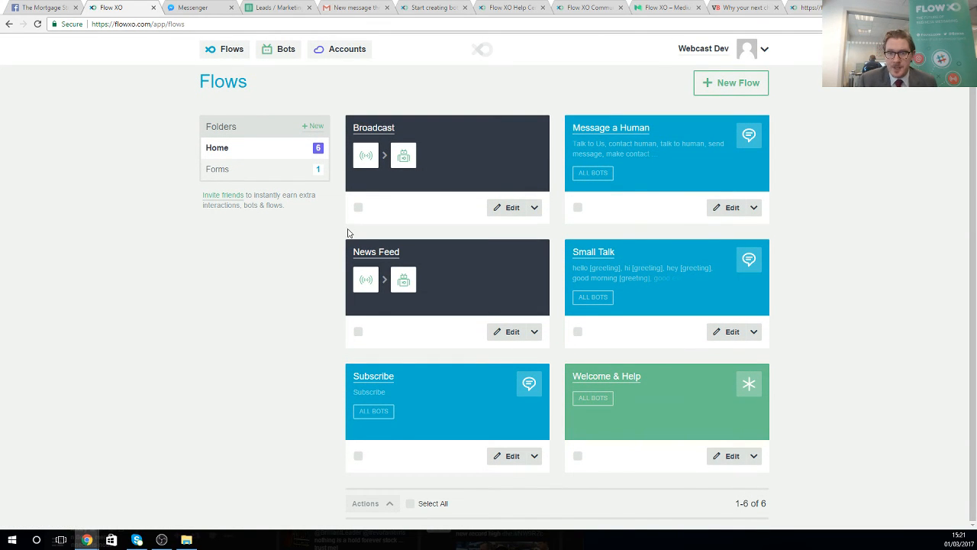
- In the Small Talk flow, review the trigger's phrase list and the hello phrase's [greeting] group tag without changes
{"action": "left_click", "coordinate": [599, 258]}
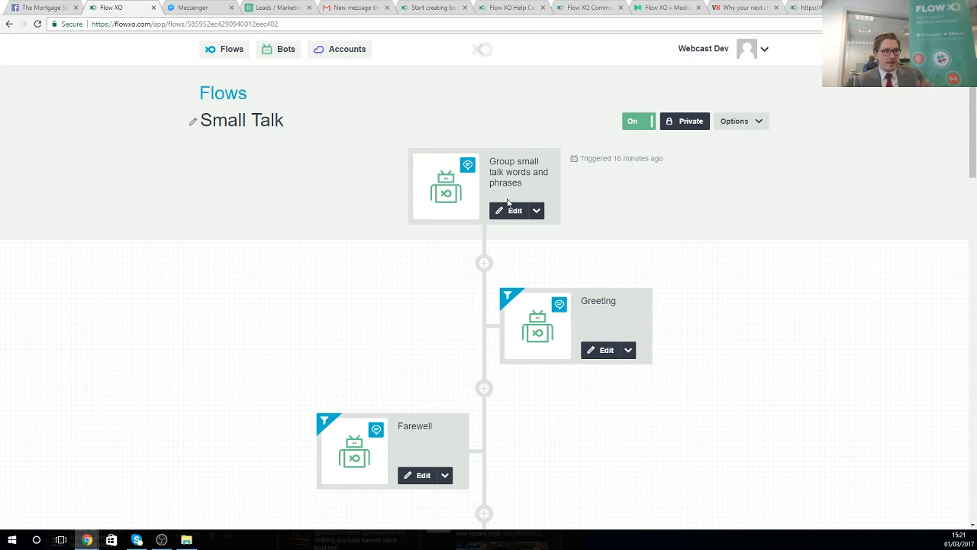
{"action": "left_click", "coordinate": [517, 212]}
{"action": "scroll", "coordinate": [427, 299], "scroll_direction": "down", "scroll_amount": 2}
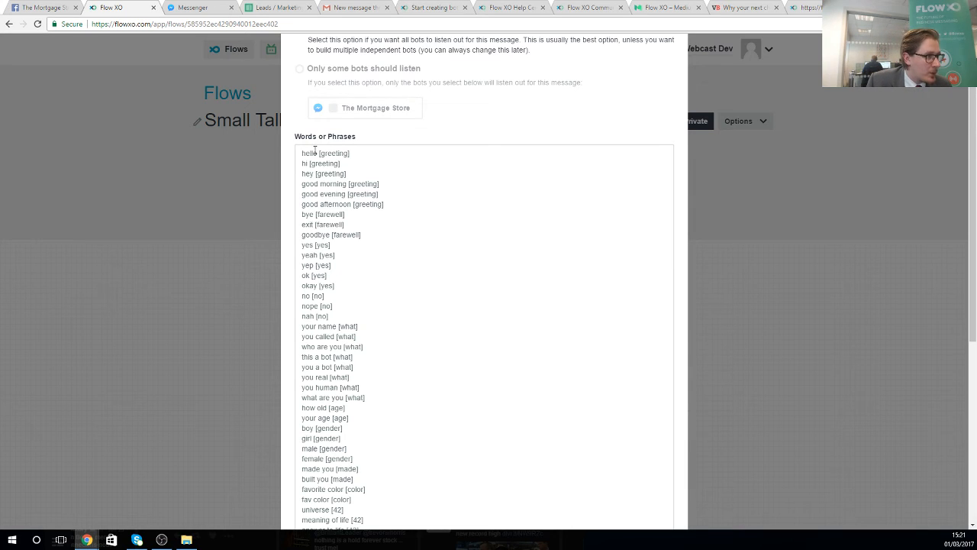
{"action": "left_click_drag", "start_coordinate": [306, 152], "coordinate": [308, 173]}
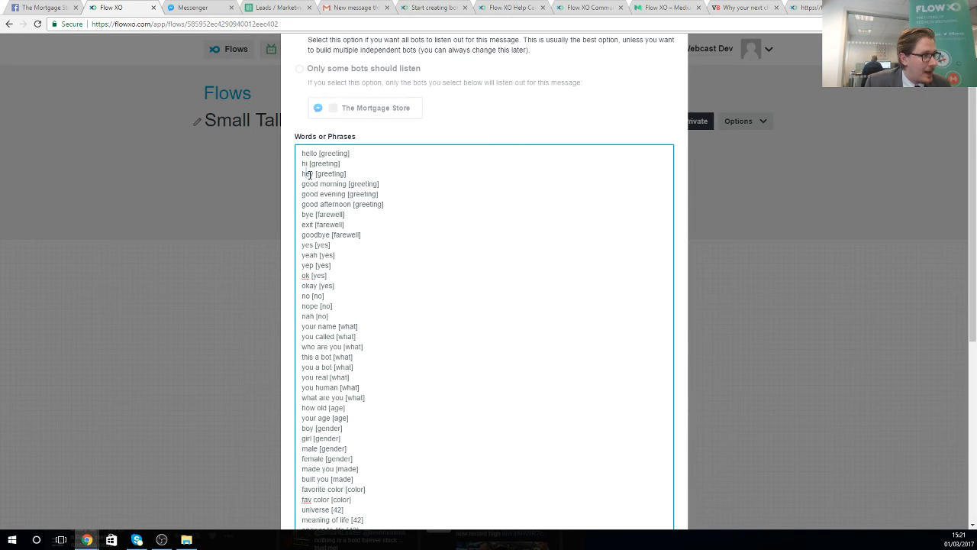
{"action": "scroll", "coordinate": [330, 363], "scroll_direction": "down", "scroll_amount": 1}
{"action": "scroll", "coordinate": [329, 362], "scroll_direction": "down", "scroll_amount": 1}
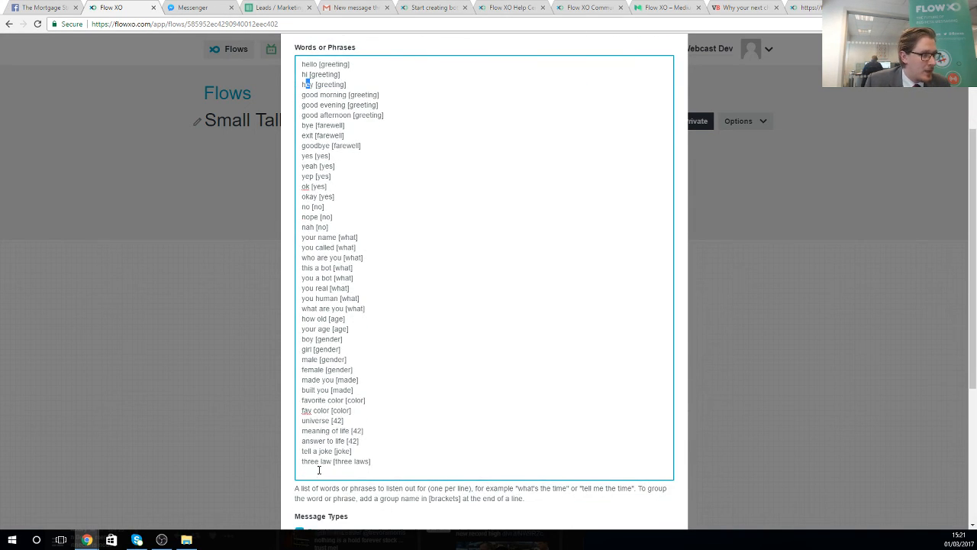
{"action": "scroll", "coordinate": [311, 366], "scroll_direction": "up", "scroll_amount": 4}
{"action": "left_click_drag", "start_coordinate": [319, 229], "coordinate": [378, 260]}
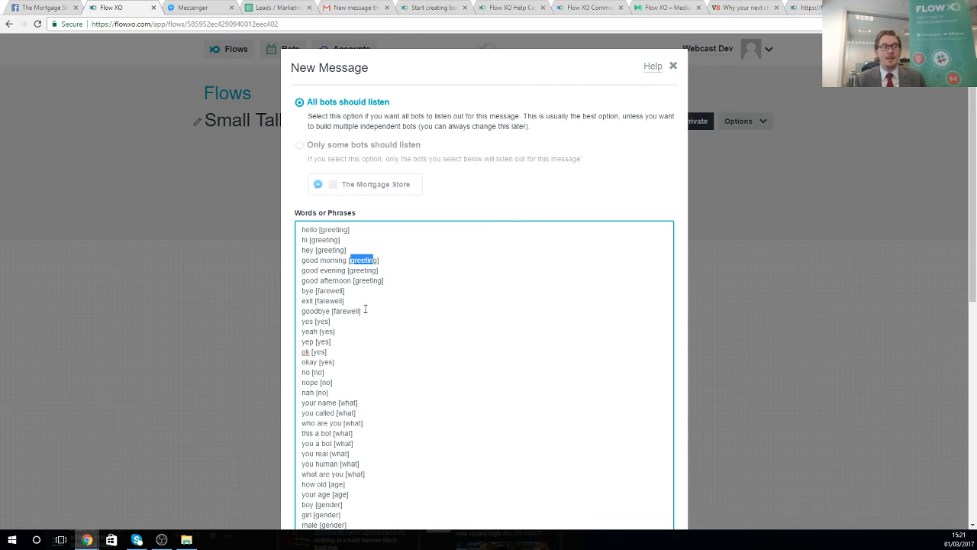
{"action": "left_click_drag", "start_coordinate": [324, 229], "coordinate": [339, 230]}
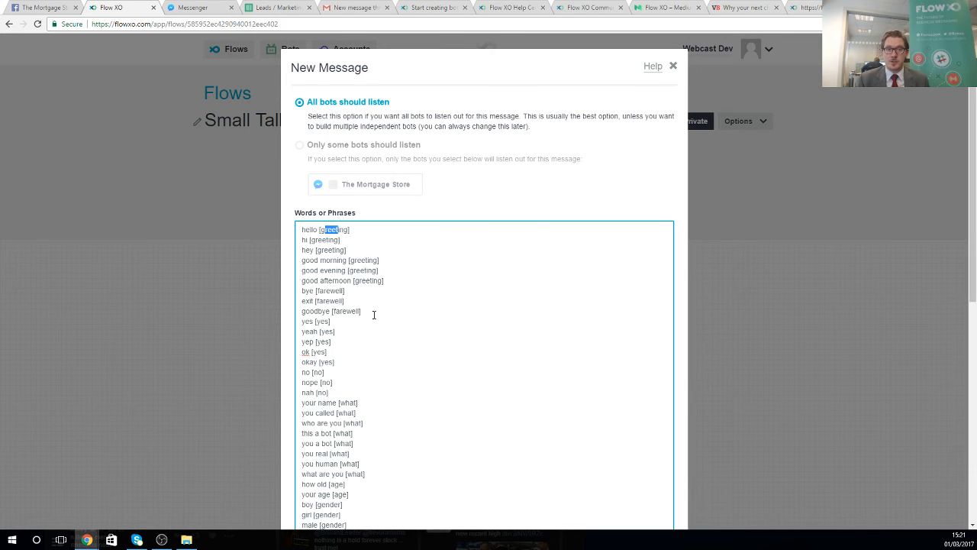
{"action": "scroll", "coordinate": [486, 364], "scroll_direction": "down", "scroll_amount": 5}
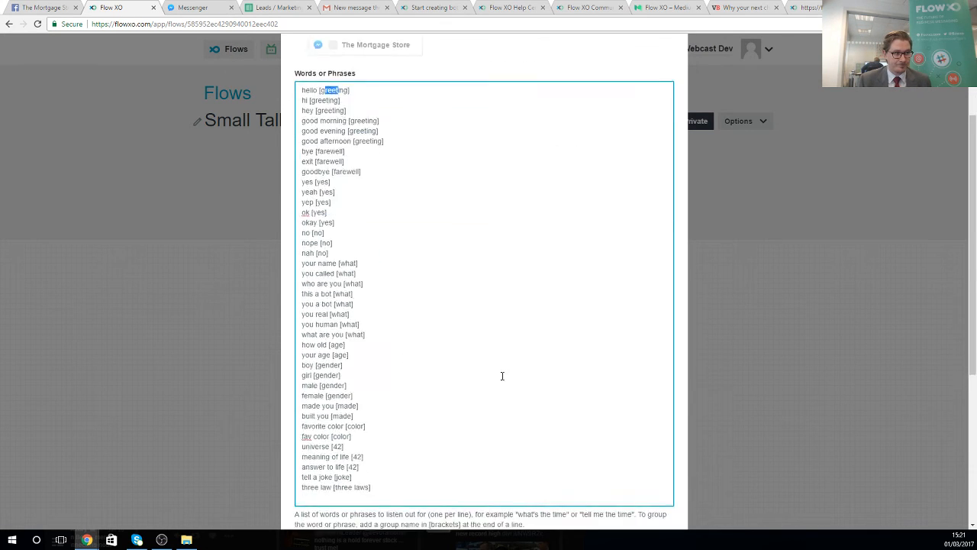
{"action": "left_click", "coordinate": [664, 499]}
{"action": "left_click", "coordinate": [670, 213]}
{"action": "left_click", "coordinate": [670, 213]}
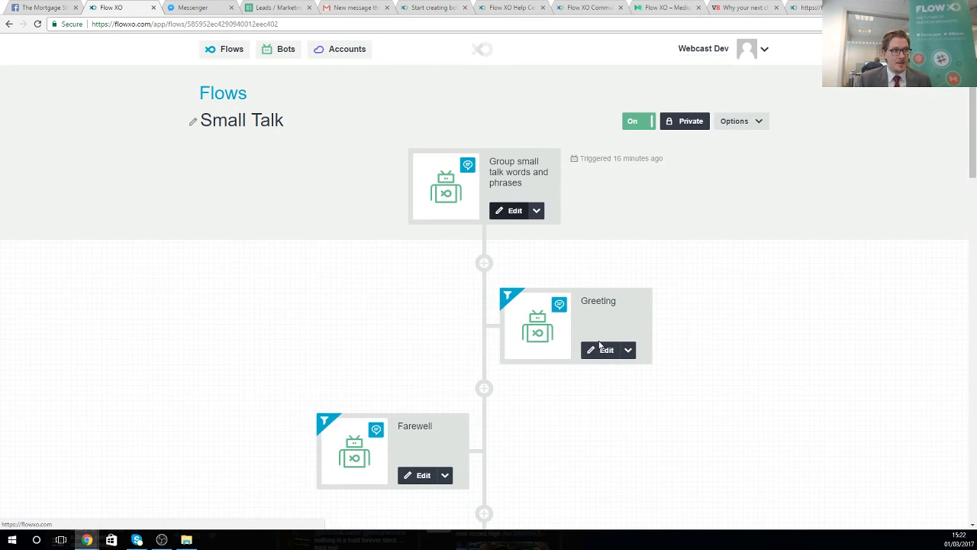
- Step through the Greeting reply step without changes, then go back to the flows list
{"action": "left_click", "coordinate": [583, 353]}
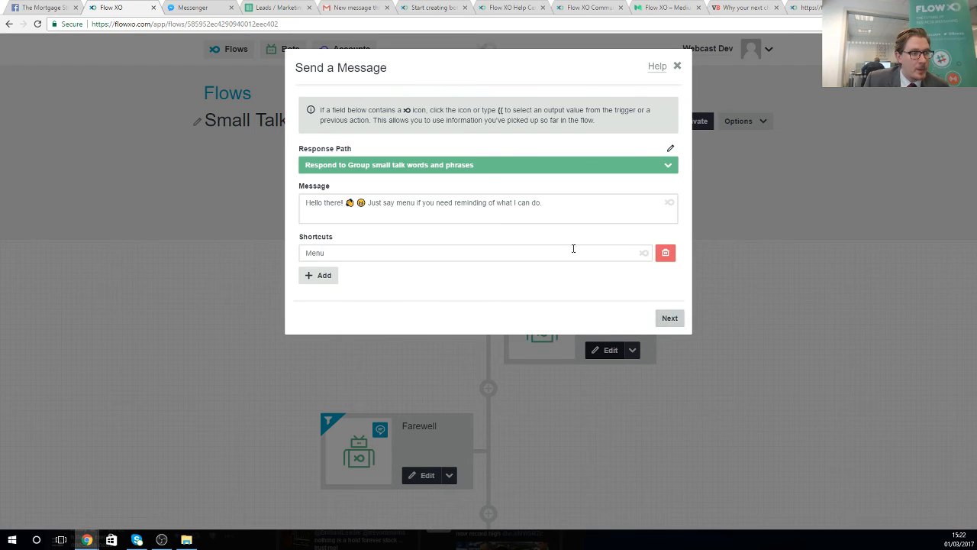
{"action": "left_click", "coordinate": [674, 319]}
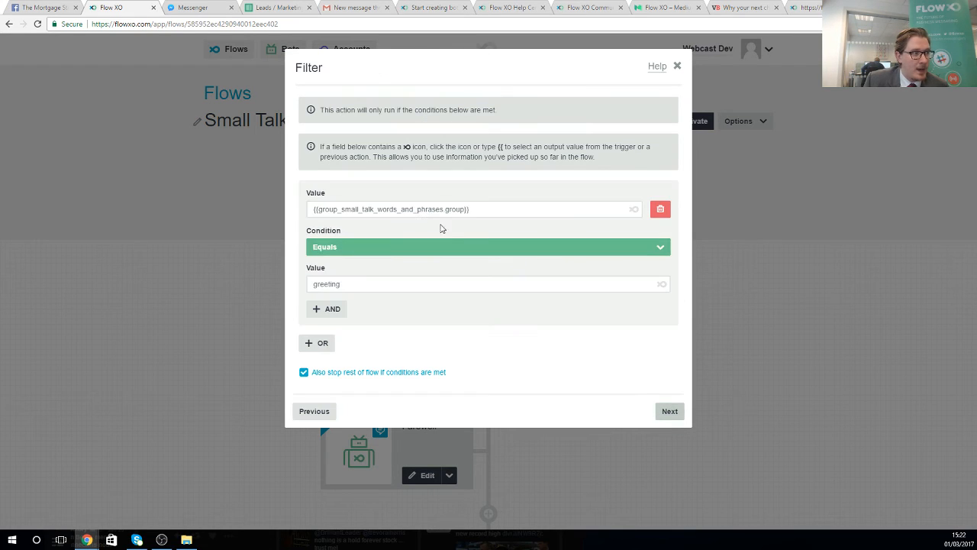
{"action": "left_click", "coordinate": [667, 412]}
{"action": "left_click", "coordinate": [673, 212]}
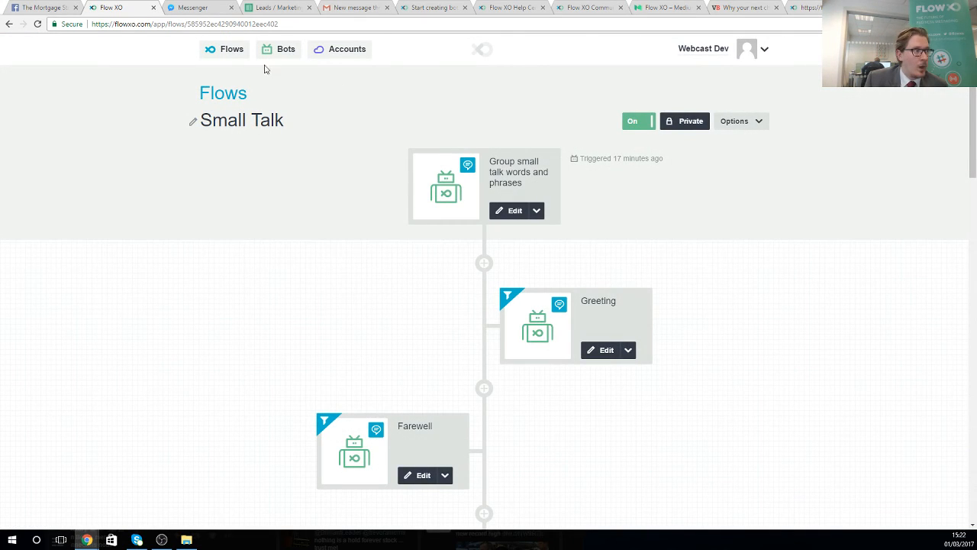
{"action": "left_click", "coordinate": [232, 51]}
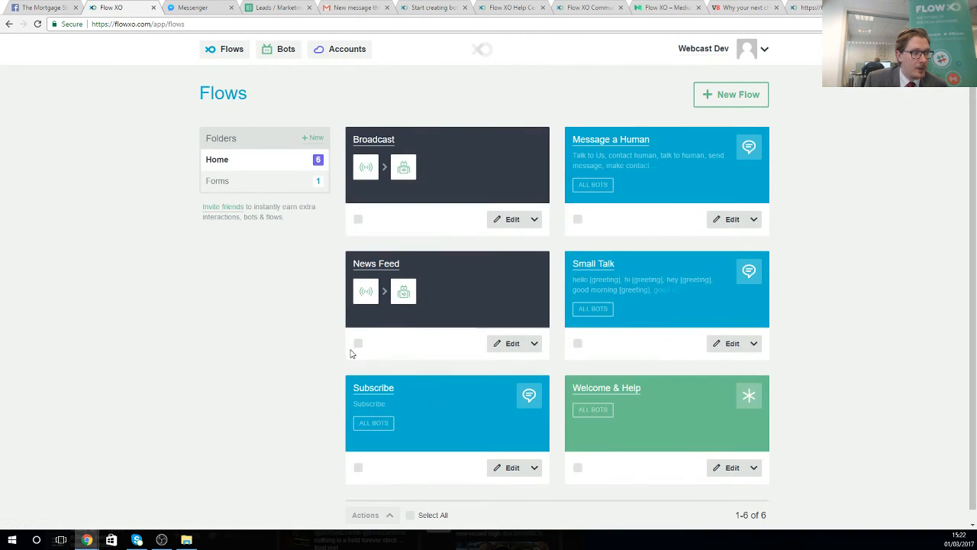
- Open the Welcome & Help flow and review its catch-all trigger for all bots without changes
{"action": "left_click", "coordinate": [619, 393]}
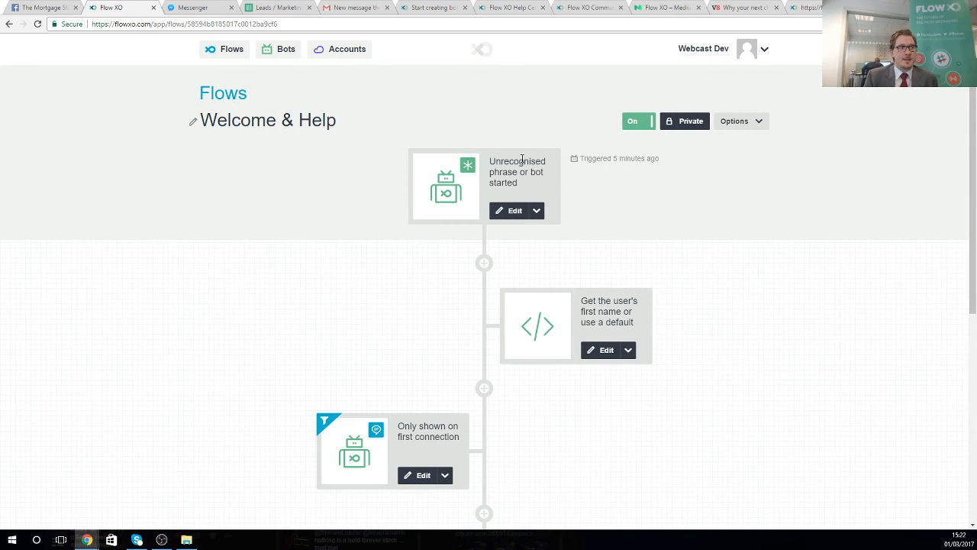
{"action": "left_click", "coordinate": [503, 210]}
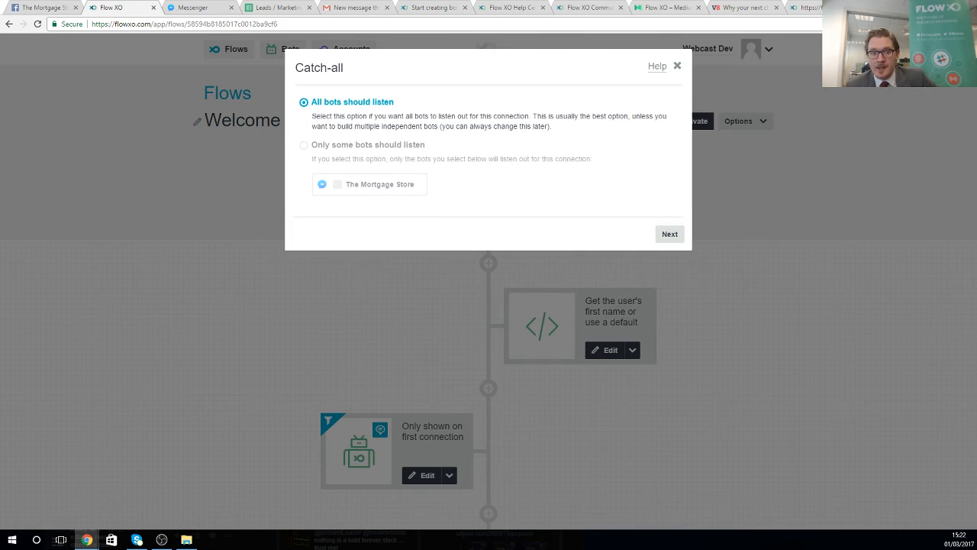
{"action": "left_click", "coordinate": [668, 235]}
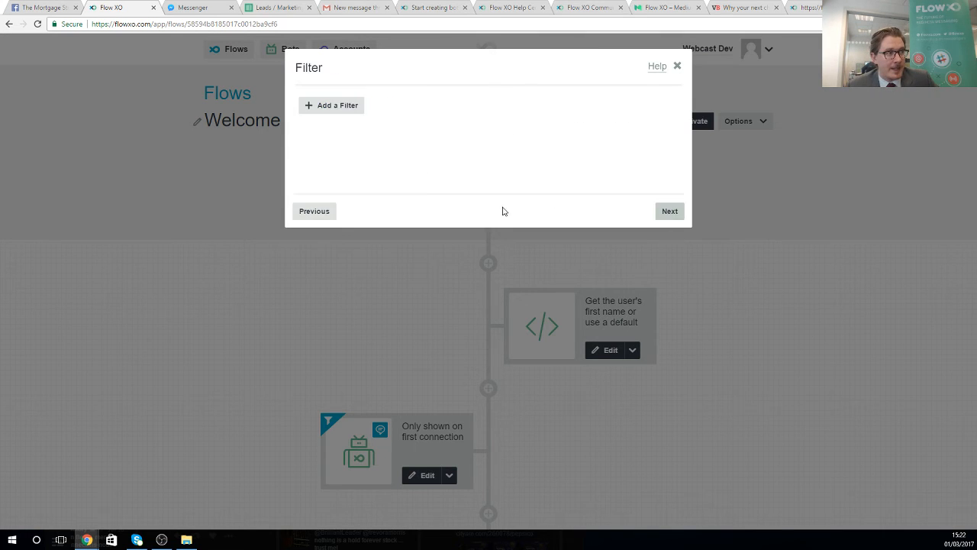
{"action": "left_click", "coordinate": [664, 220]}
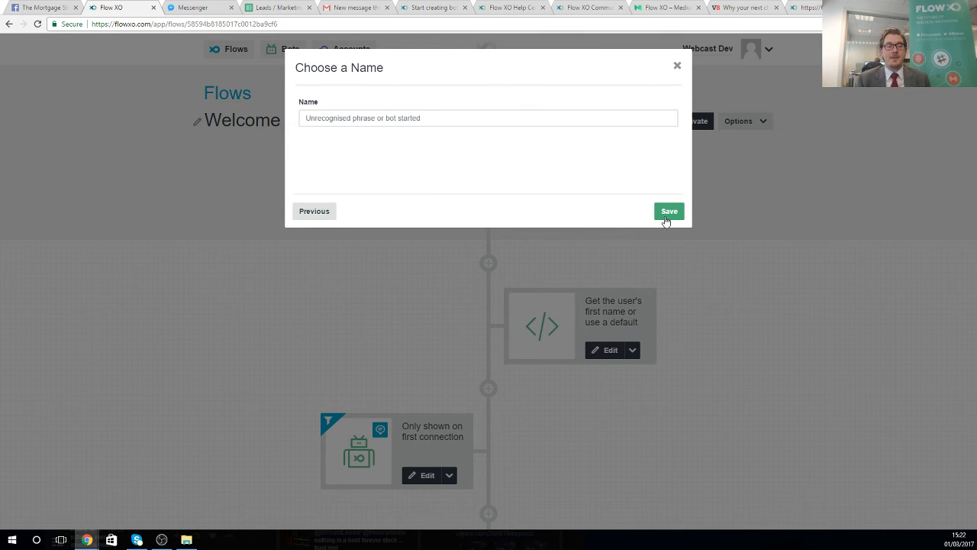
{"action": "left_click", "coordinate": [667, 214]}
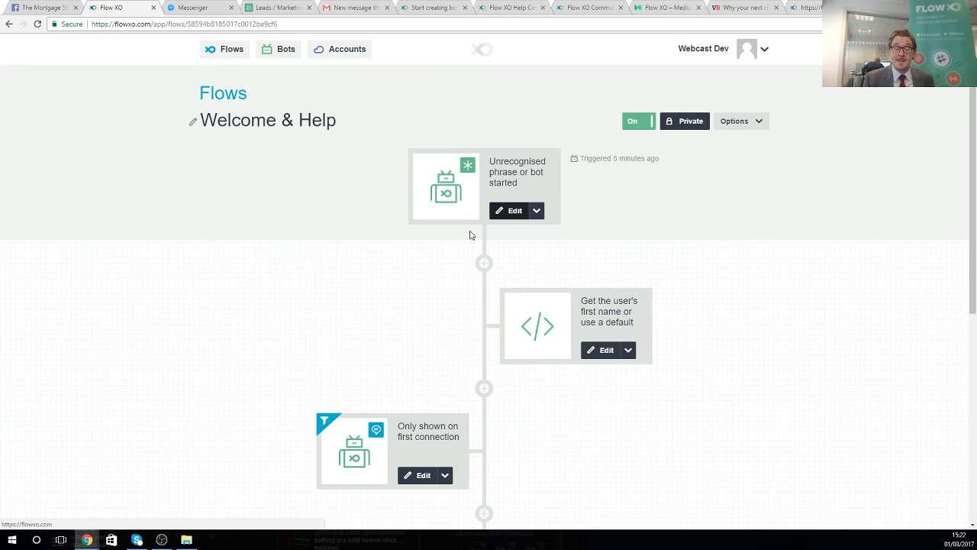
- Review the code step that picks the user's first name without changes, then go to Bots
{"action": "left_click", "coordinate": [602, 350]}
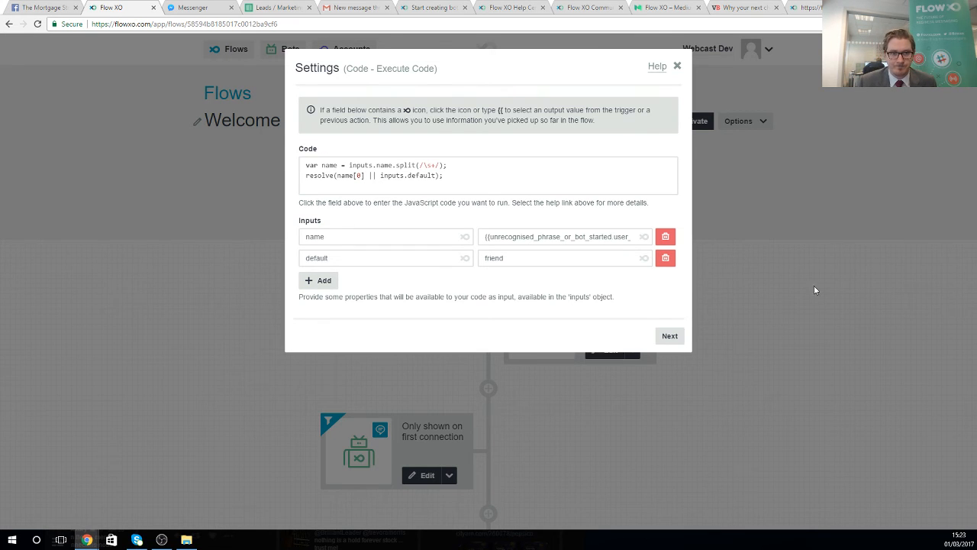
{"action": "left_click", "coordinate": [670, 336]}
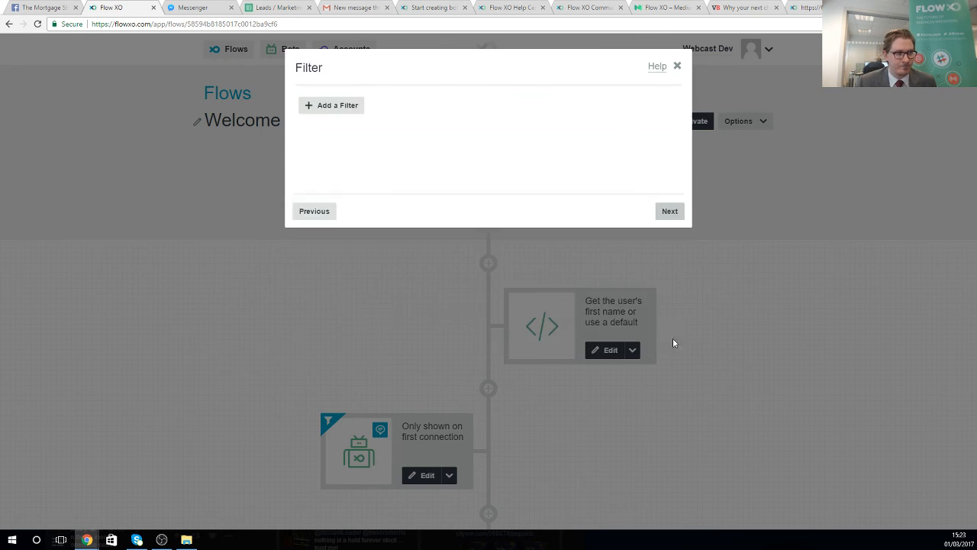
{"action": "left_click", "coordinate": [669, 213]}
{"action": "left_click", "coordinate": [669, 213]}
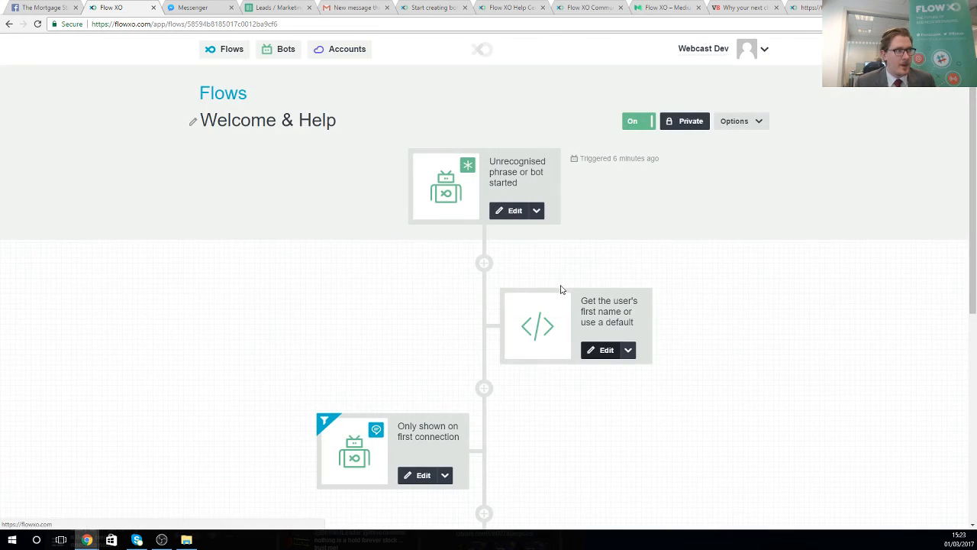
{"action": "left_click", "coordinate": [288, 50]}
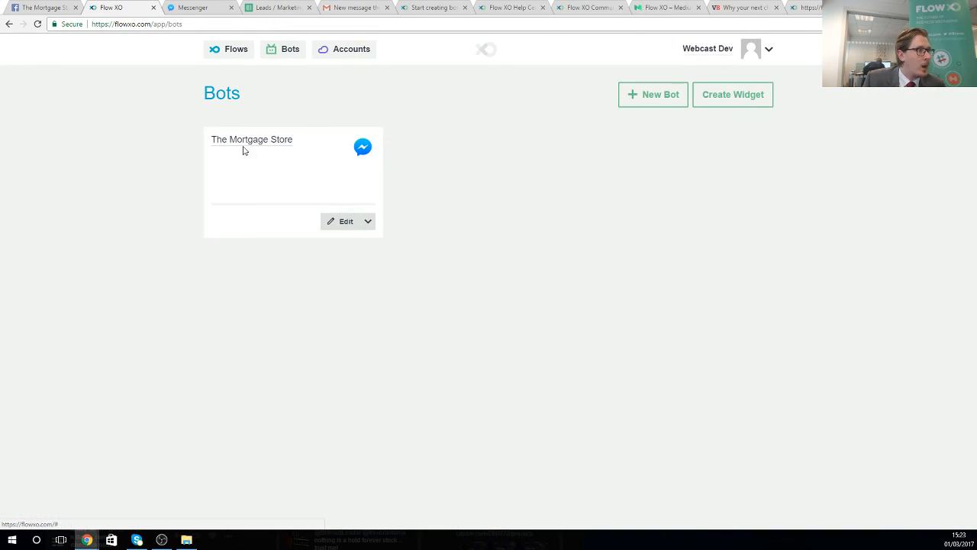
- Rename The Mortgage Store's persistent menu item to 'Menu', link its Facebook page, and save the bot
{"action": "left_click", "coordinate": [330, 221]}
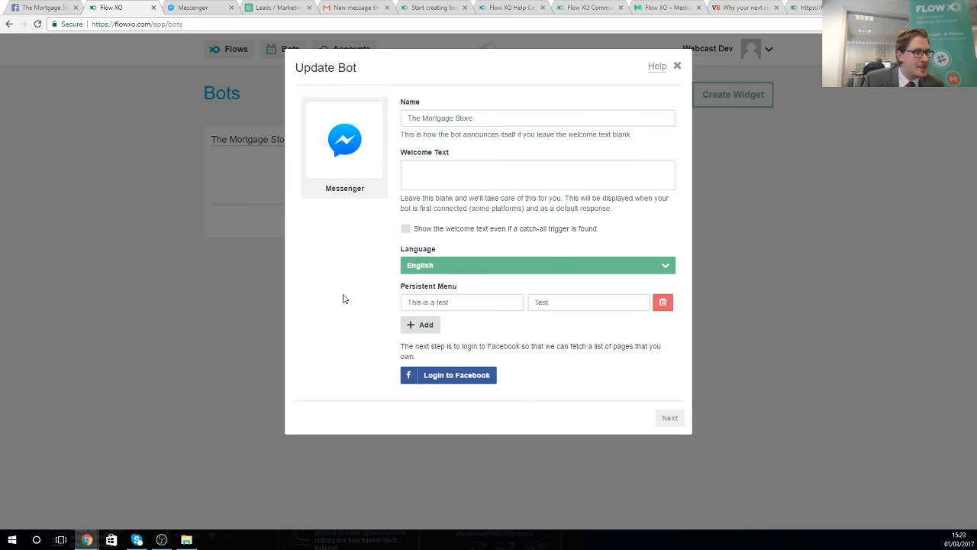
{"action": "left_click_drag", "start_coordinate": [453, 305], "coordinate": [393, 295]}
{"action": "type", "text": "Menu"}
{"action": "key", "text": "Tab"}
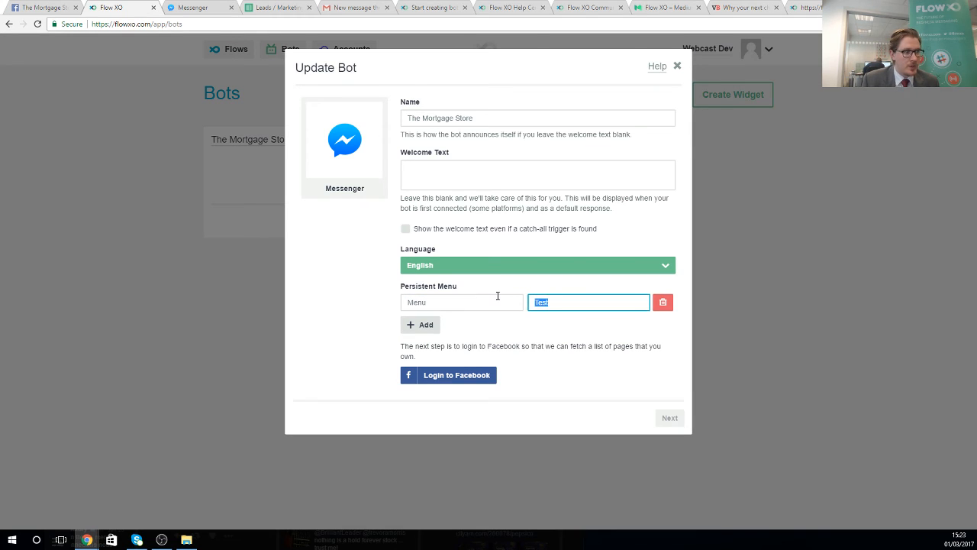
{"action": "type", "text": "Menu"}
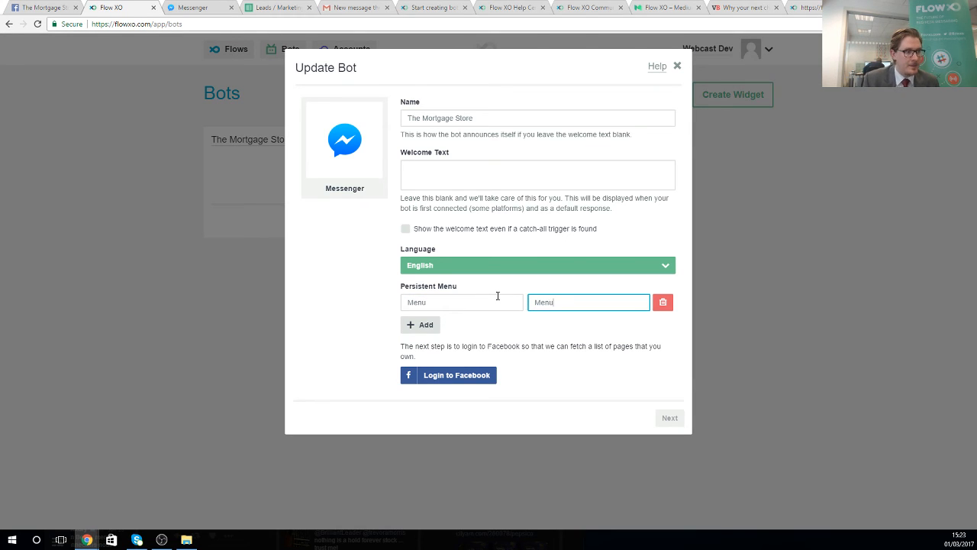
{"action": "left_click", "coordinate": [433, 375]}
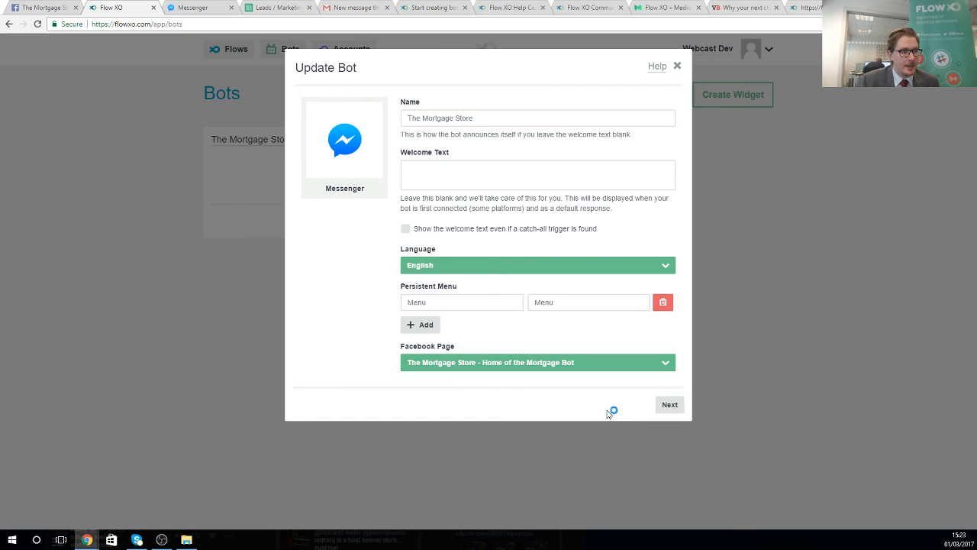
{"action": "left_click", "coordinate": [667, 406]}
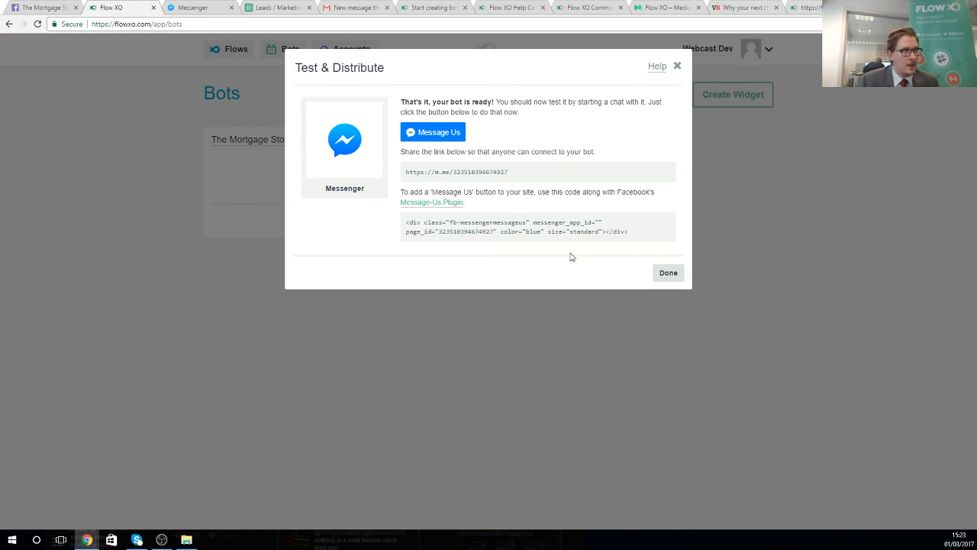
{"action": "left_click", "coordinate": [669, 273]}
{"action": "left_click", "coordinate": [200, 6]}
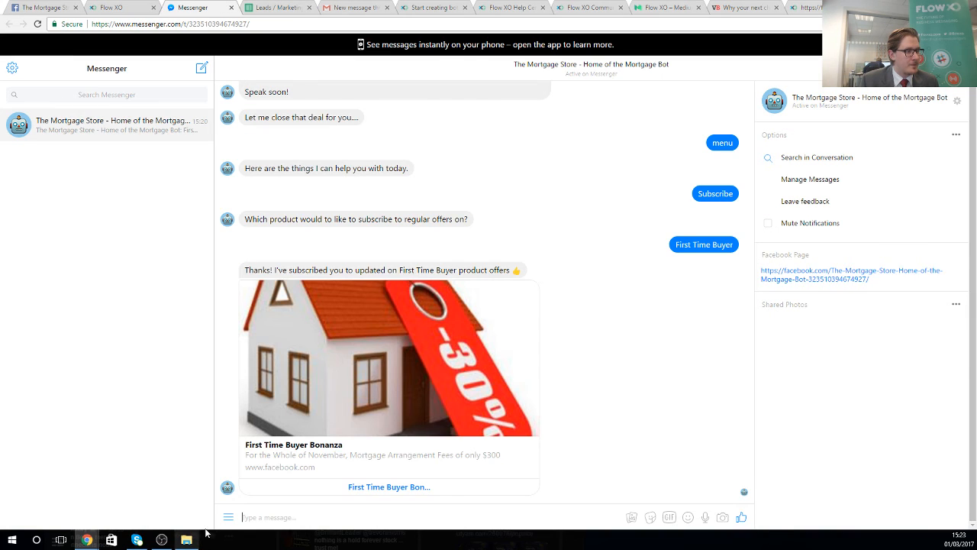
- Choose Menu from the bot's persistent menu in Messenger to get the Get a Quote, Talk to a Human and Subscribe reply
{"action": "left_click", "coordinate": [227, 519]}
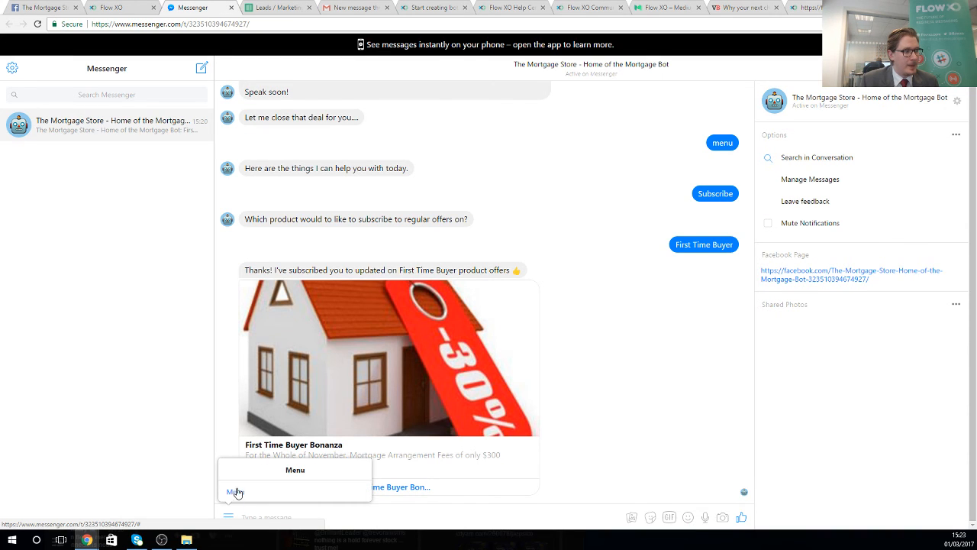
{"action": "left_click", "coordinate": [236, 493]}
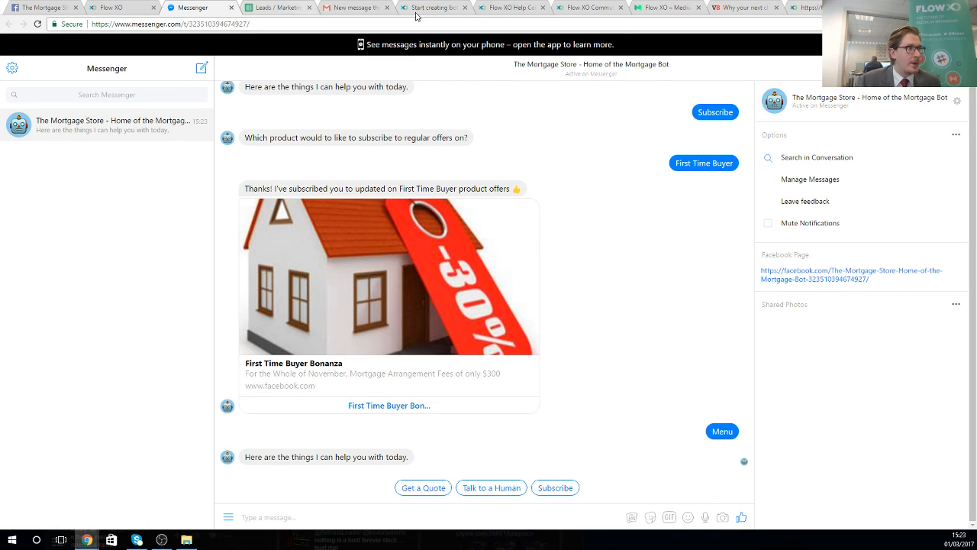
{"action": "left_click", "coordinate": [130, 8]}
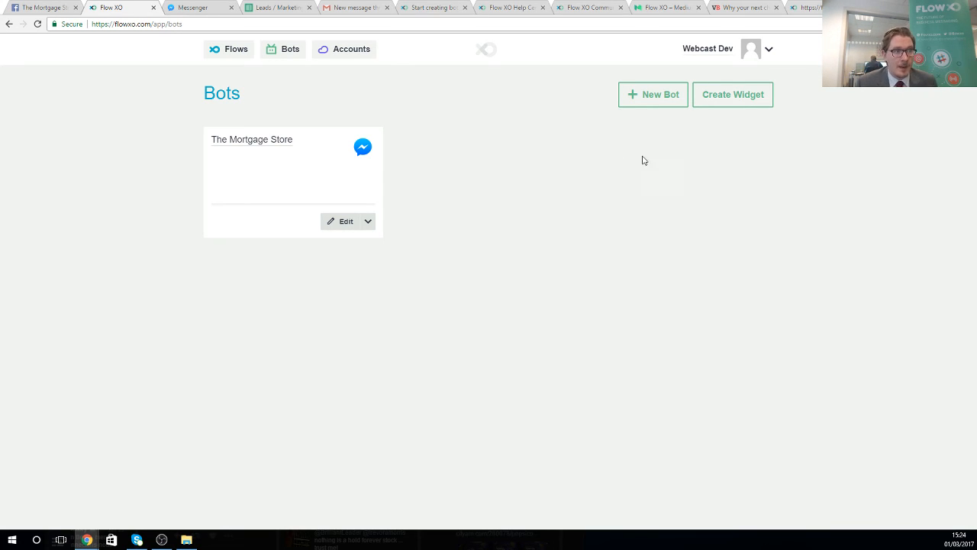
- Generate a chat widget for The Mortgage Store and try it, opening the Messenger chat through Message Us
{"action": "left_click", "coordinate": [737, 104]}
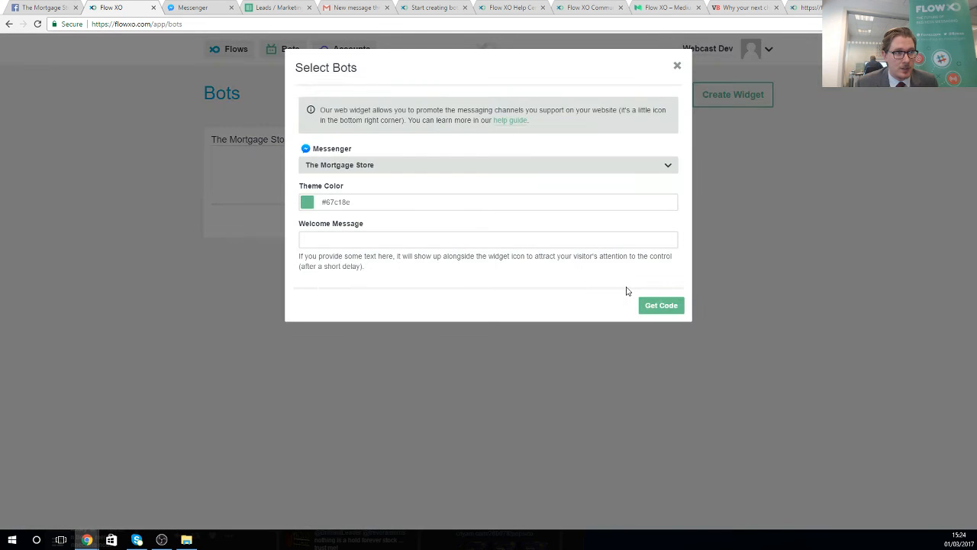
{"action": "left_click", "coordinate": [661, 306]}
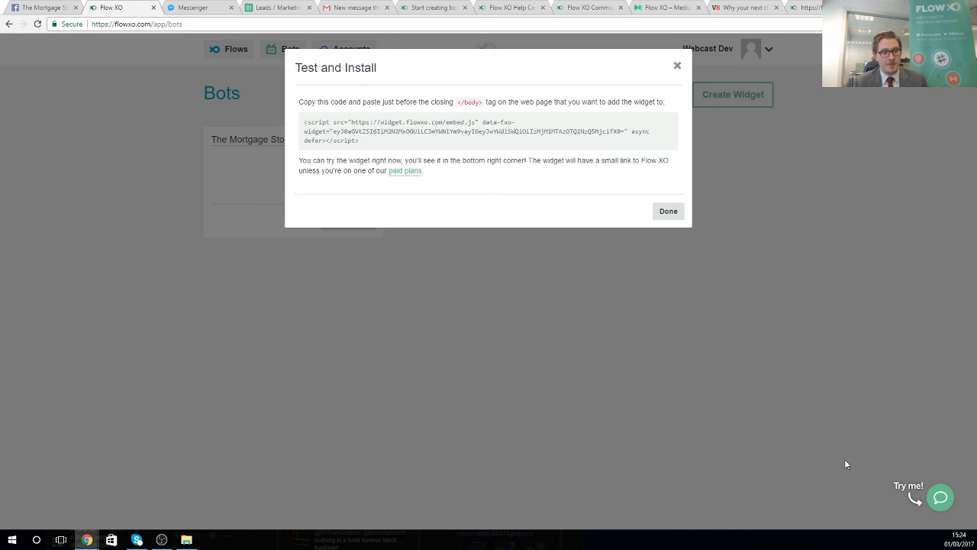
{"action": "left_click", "coordinate": [937, 499]}
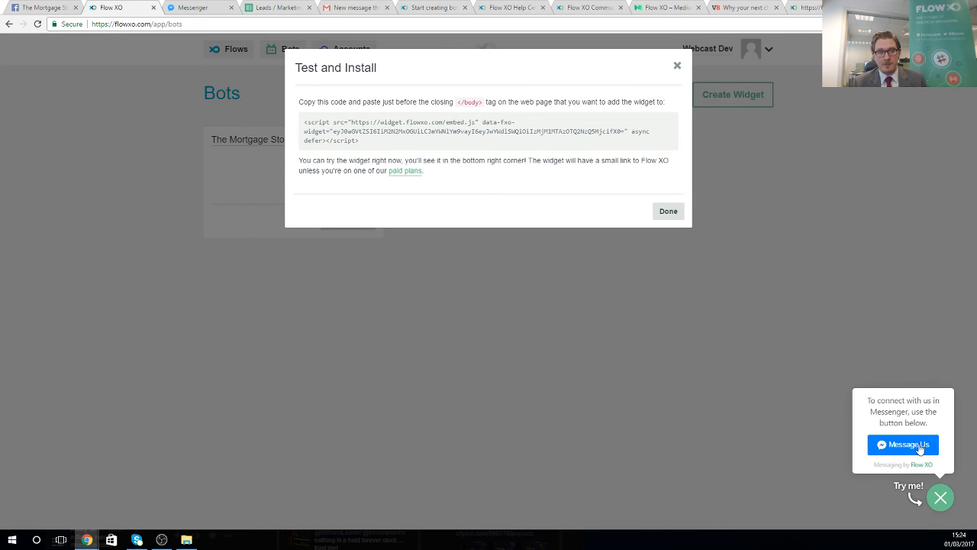
{"action": "left_click", "coordinate": [913, 449]}
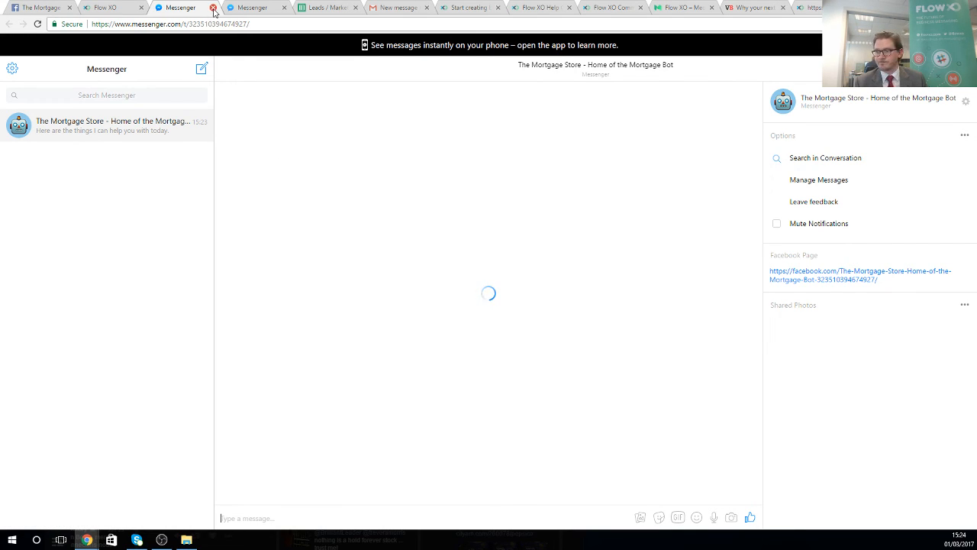
- Create a new Web (Beta) bot named 'The Mortgage Bot' and bring up its embed script
{"action": "left_click", "coordinate": [117, 7]}
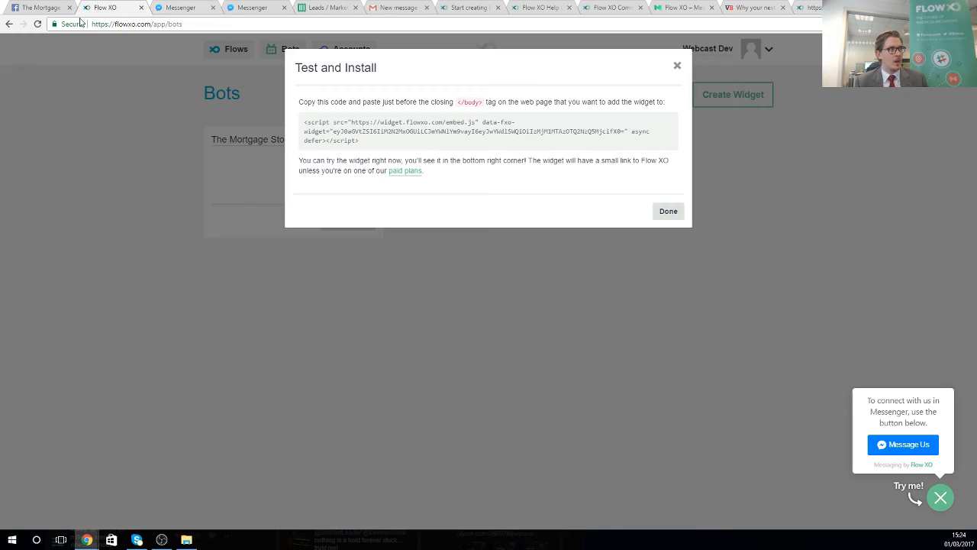
{"action": "left_click", "coordinate": [669, 211]}
{"action": "left_click", "coordinate": [642, 99]}
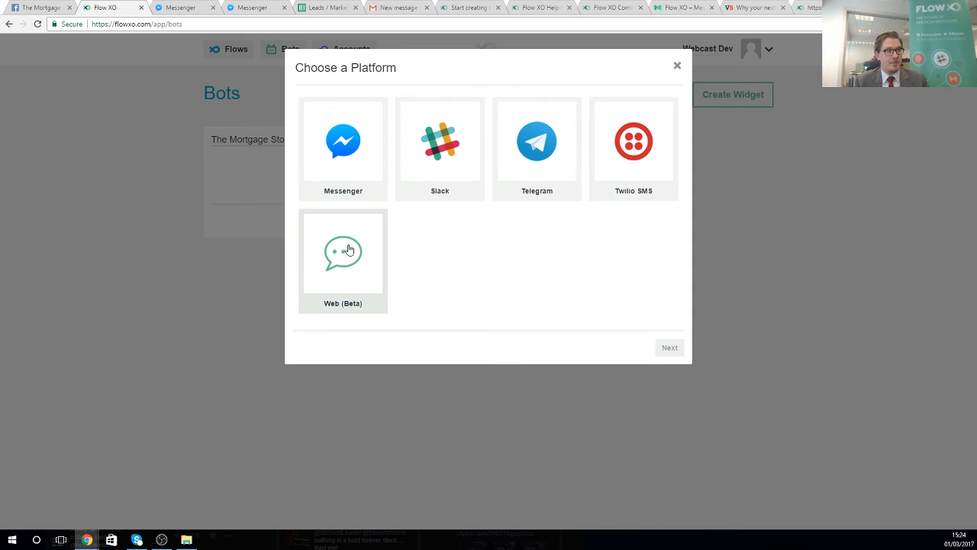
{"action": "double_click", "coordinate": [352, 251]}
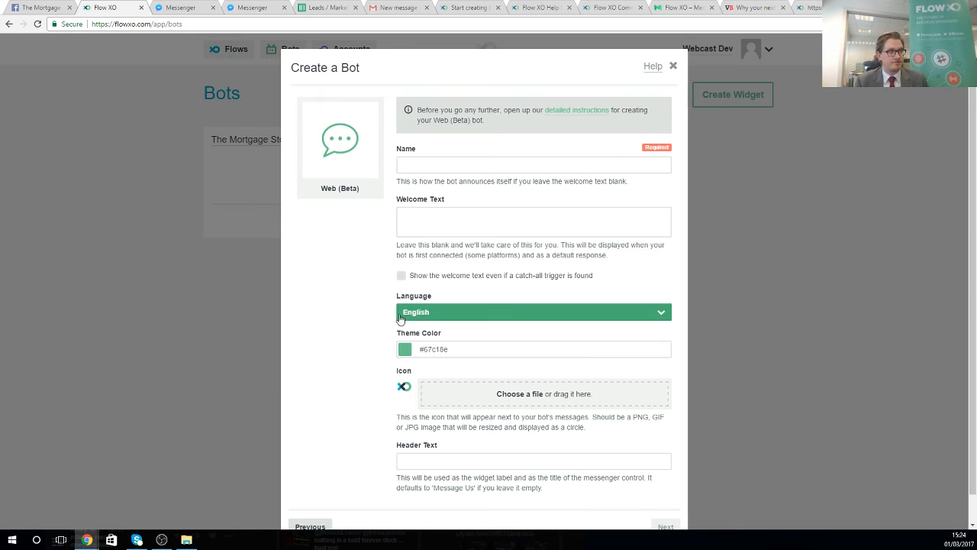
{"action": "scroll", "coordinate": [460, 218], "scroll_direction": "down", "scroll_amount": 1}
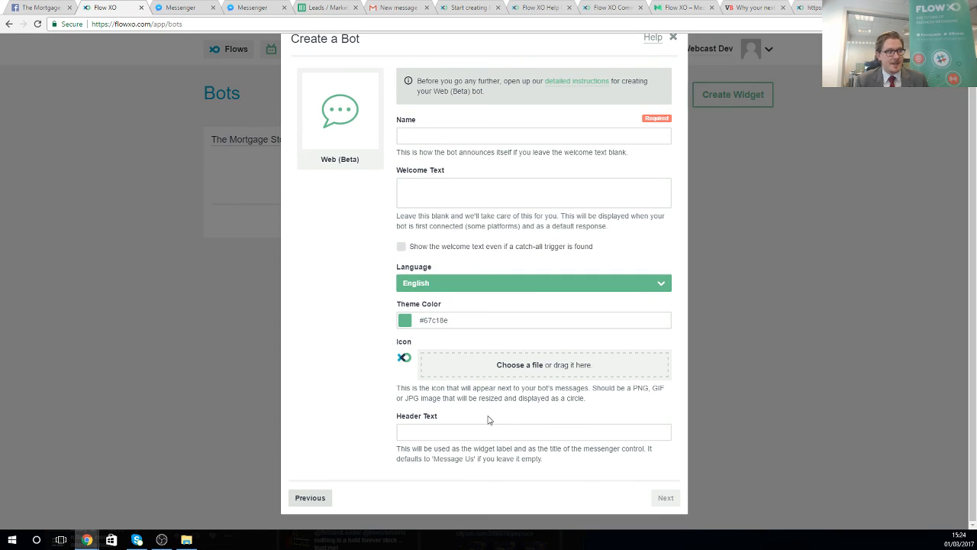
{"action": "left_click", "coordinate": [446, 139]}
{"action": "type", "text": "T"}
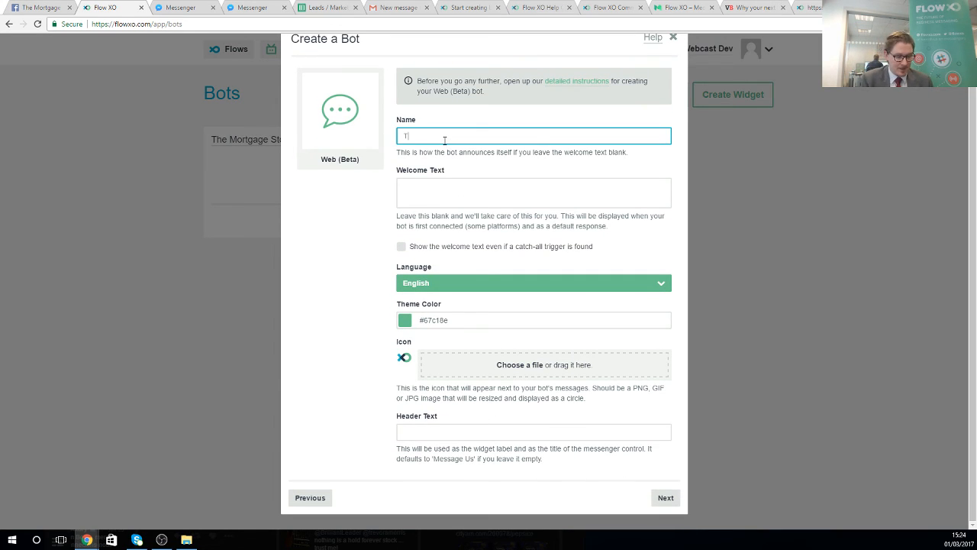
{"action": "type", "text": "he Mortgage Bot"}
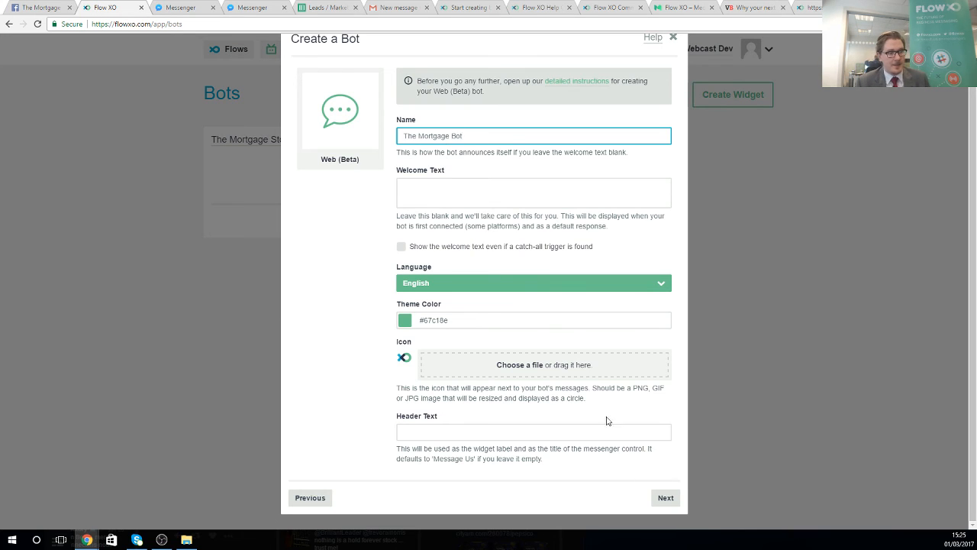
{"action": "left_click", "coordinate": [665, 497]}
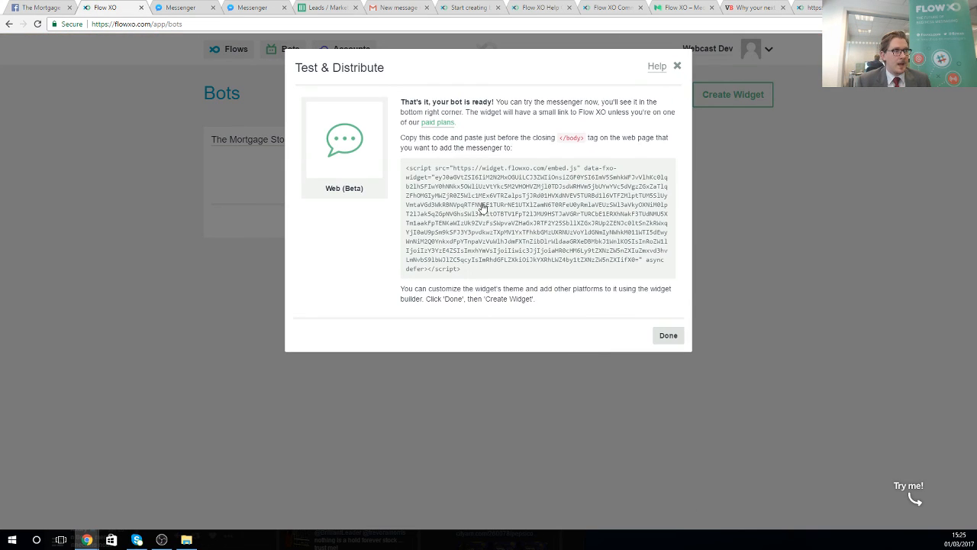
- Select the embed code, test The Mortgage Bot's chat with Get a Quote, and close Test & Distribute
{"action": "left_click_drag", "start_coordinate": [405, 168], "coordinate": [501, 273]}
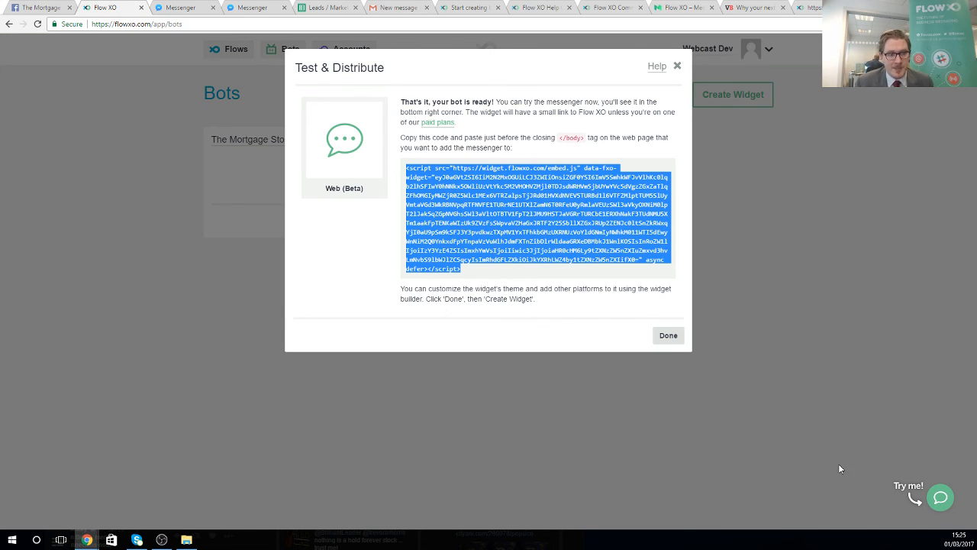
{"action": "left_click", "coordinate": [941, 498]}
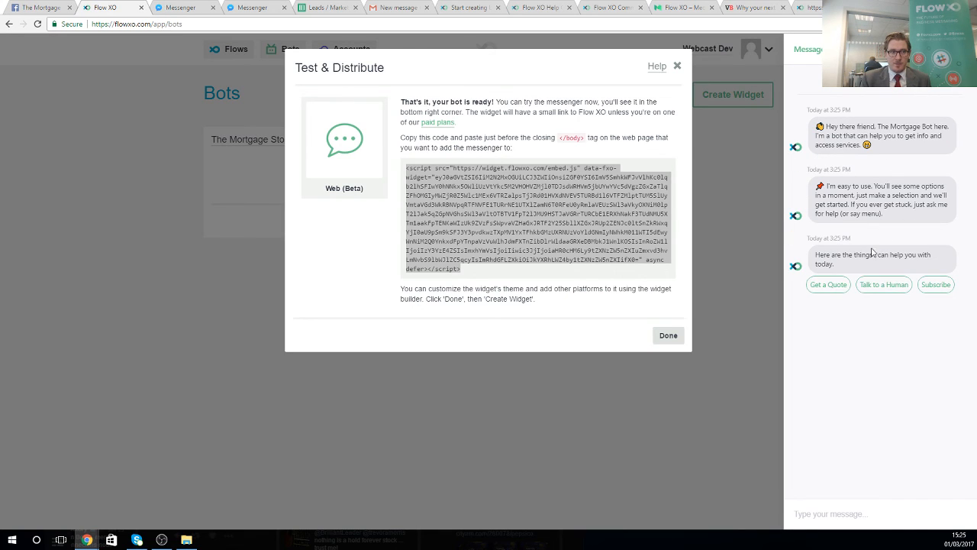
{"action": "left_click", "coordinate": [837, 286]}
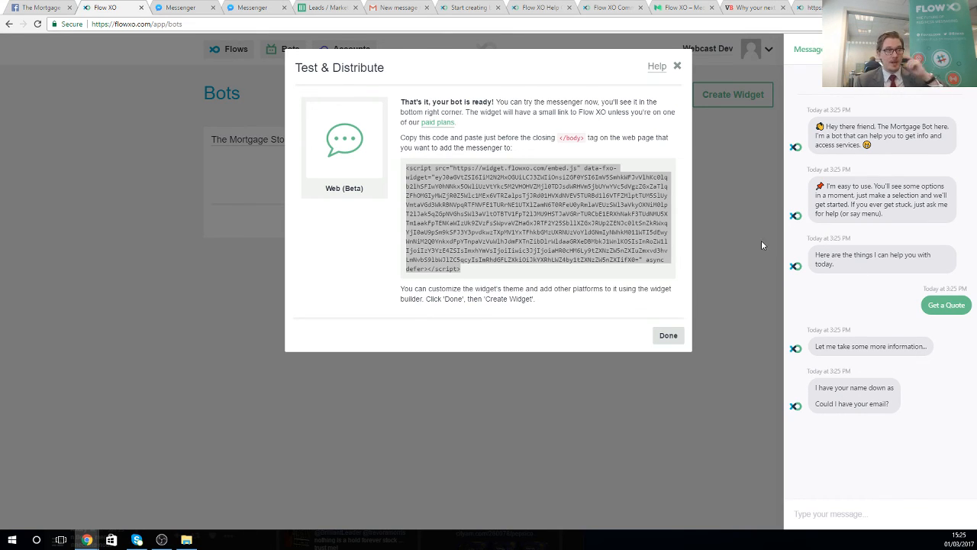
{"action": "left_click", "coordinate": [678, 69]}
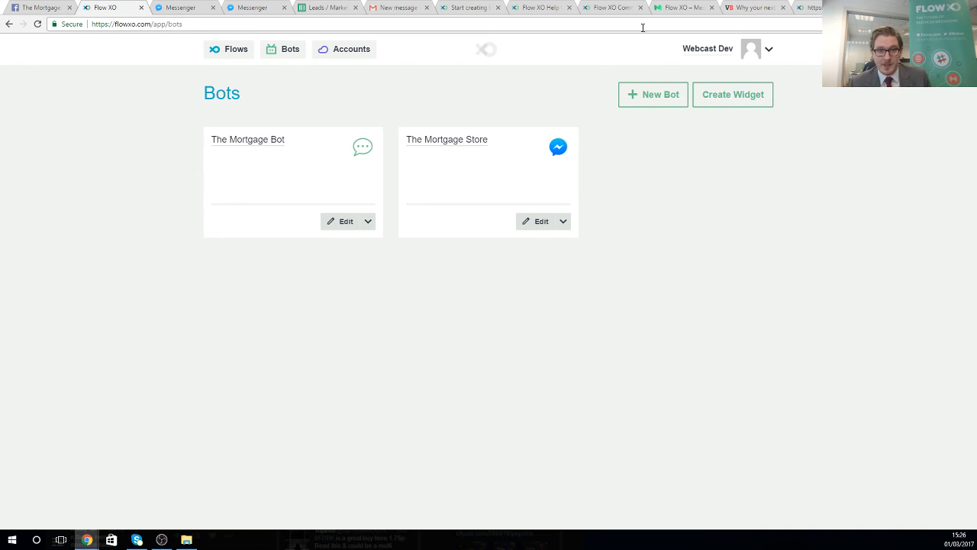
- View the Flow XO Pricing page, then show the webcast deck's Shared Flows slide maximized
{"action": "left_click", "coordinate": [467, 9]}
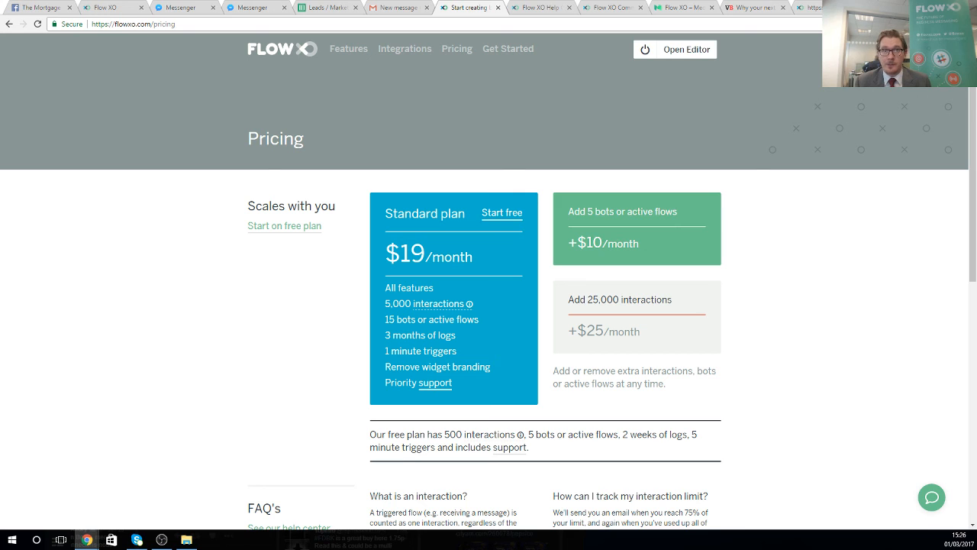
{"action": "left_click_drag", "start_coordinate": [976, 191], "coordinate": [389, 74]}
{"action": "left_click", "coordinate": [404, 220]}
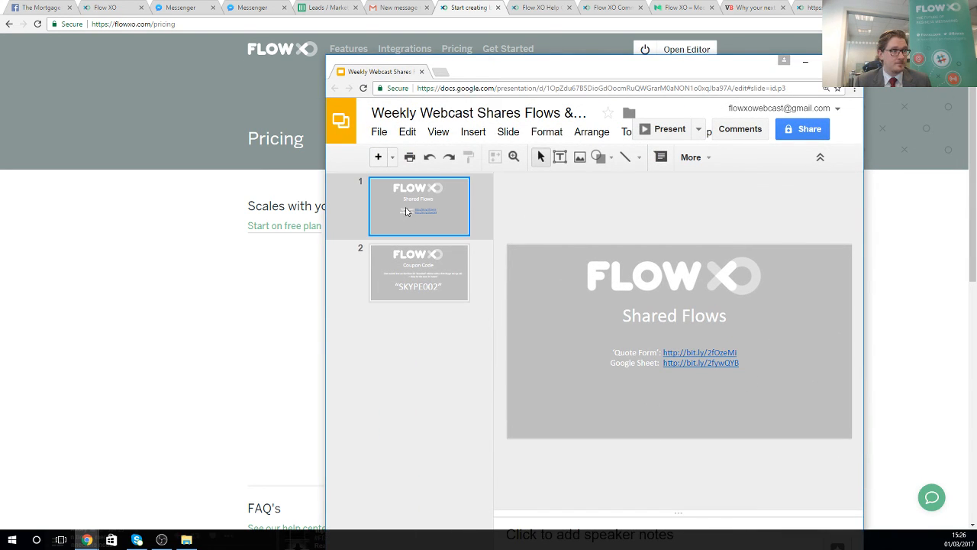
{"action": "left_click", "coordinate": [823, 61]}
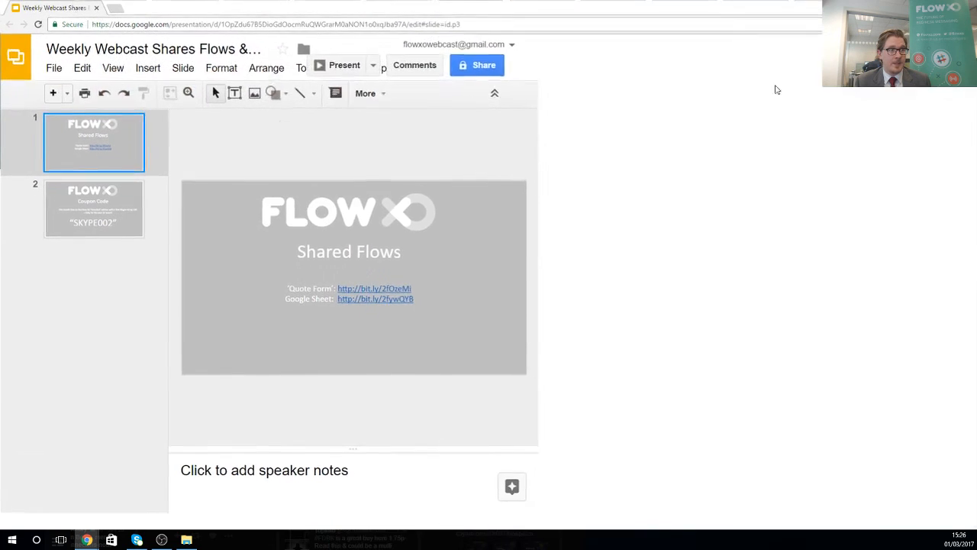